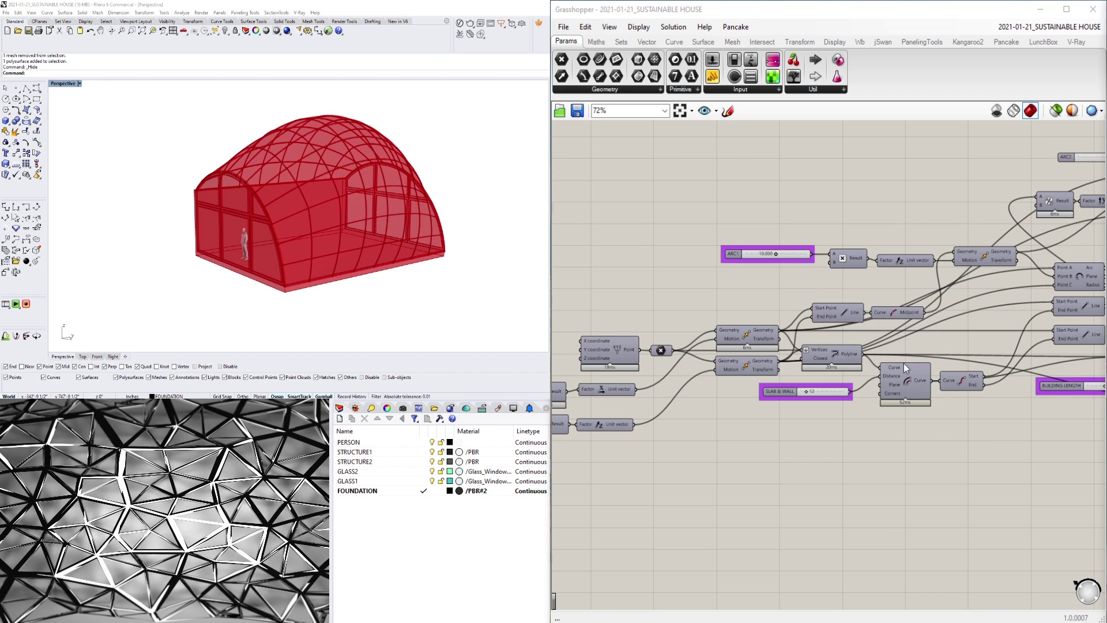
Select the entire house definition and shift it slightly upward on the canvas
{"action": "right_click_drag", "start_coordinate": [356, 253], "coordinate": [222, 242]}
{"action": "scroll", "coordinate": [801, 178], "scroll_direction": "down", "scroll_amount": 8}
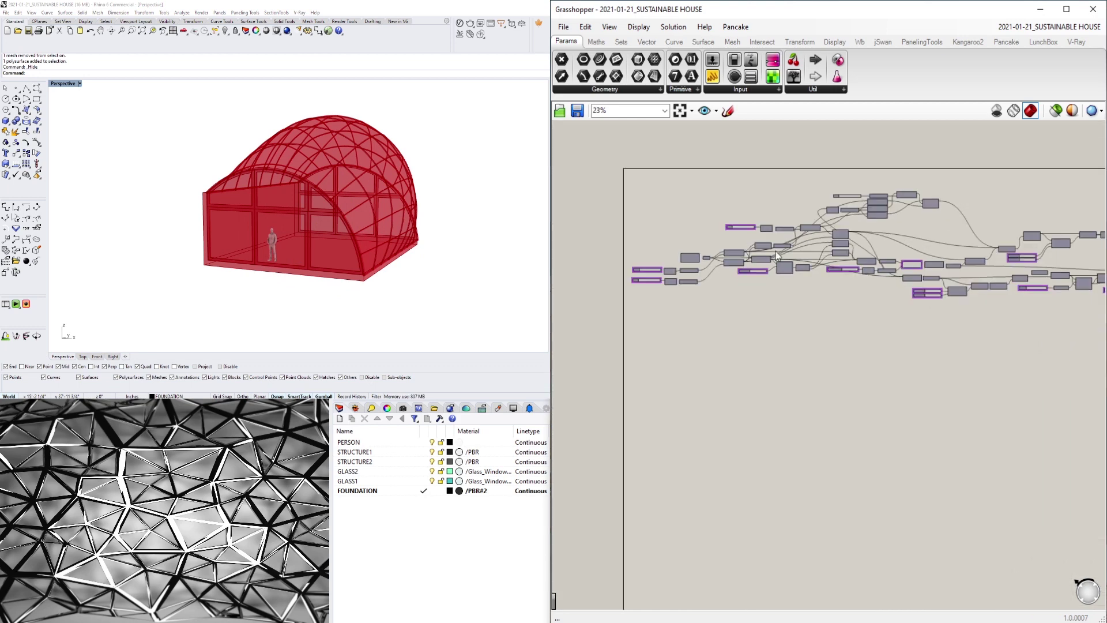
{"action": "left_click_drag", "start_coordinate": [970, 362], "coordinate": [618, 219]}
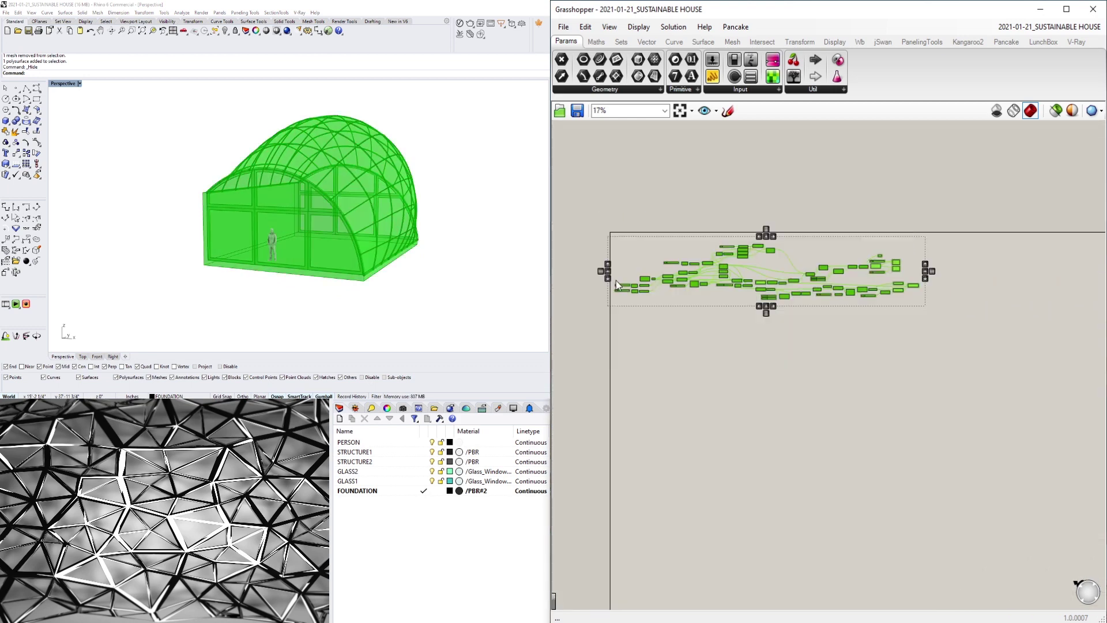
{"action": "scroll", "coordinate": [652, 301], "scroll_direction": "up", "scroll_amount": 4}
{"action": "right_click_drag", "start_coordinate": [651, 301], "coordinate": [679, 326]}
{"action": "left_click_drag", "start_coordinate": [676, 315], "coordinate": [679, 299]}
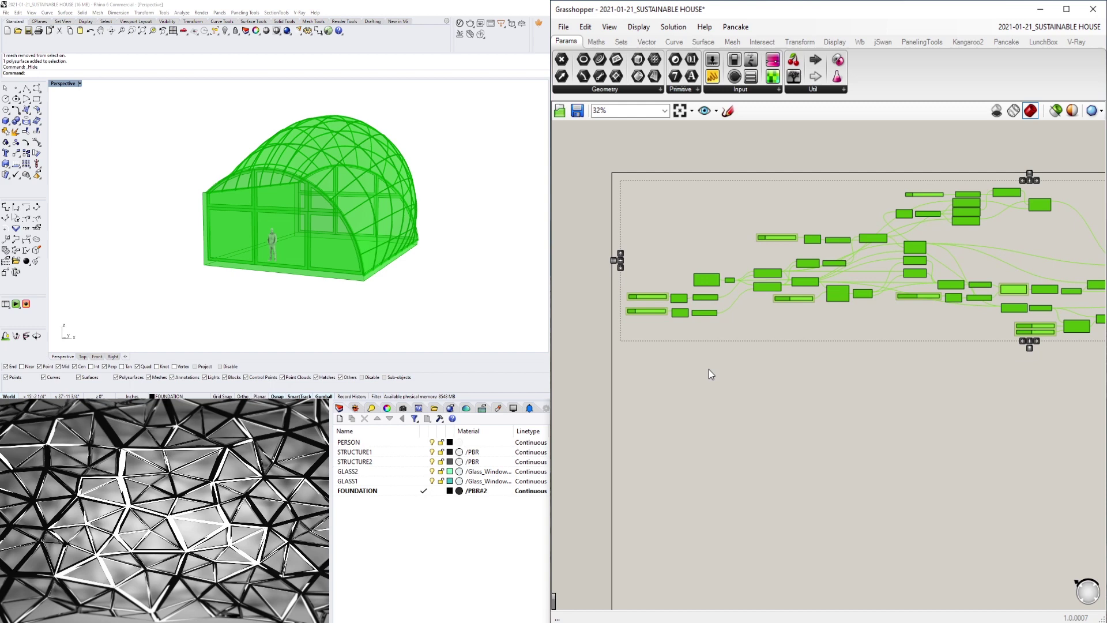
{"action": "left_click", "coordinate": [708, 367]}
Examine the definition from its input sliders onward and highlight the slab extrusion's geometry in the model
{"action": "scroll", "coordinate": [709, 288], "scroll_direction": "up", "scroll_amount": 4}
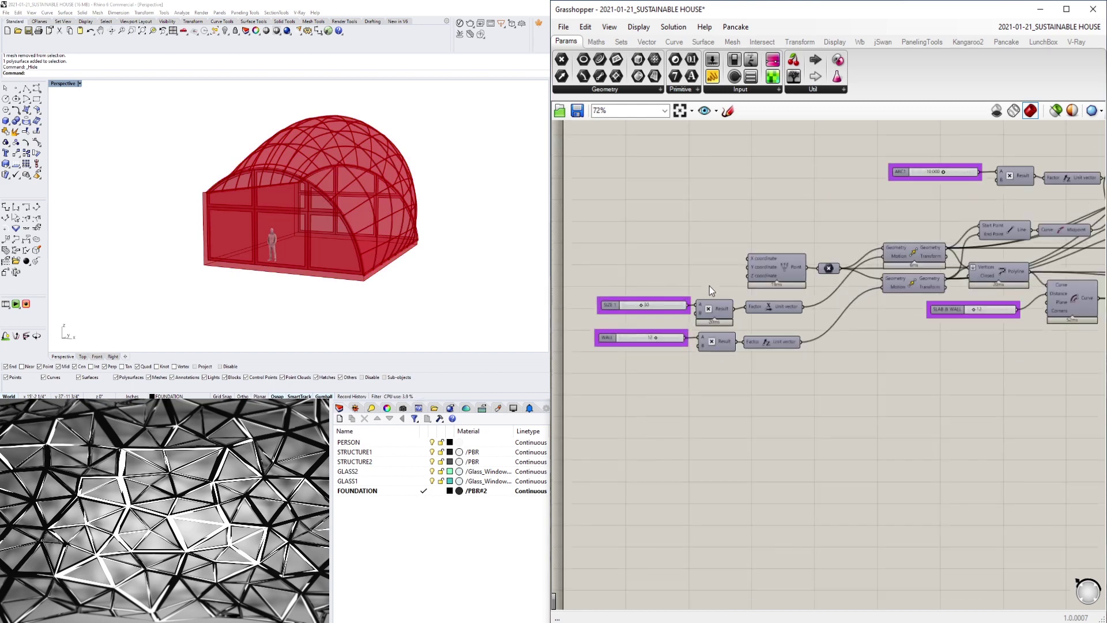
{"action": "scroll", "coordinate": [859, 292], "scroll_direction": "down", "scroll_amount": 3}
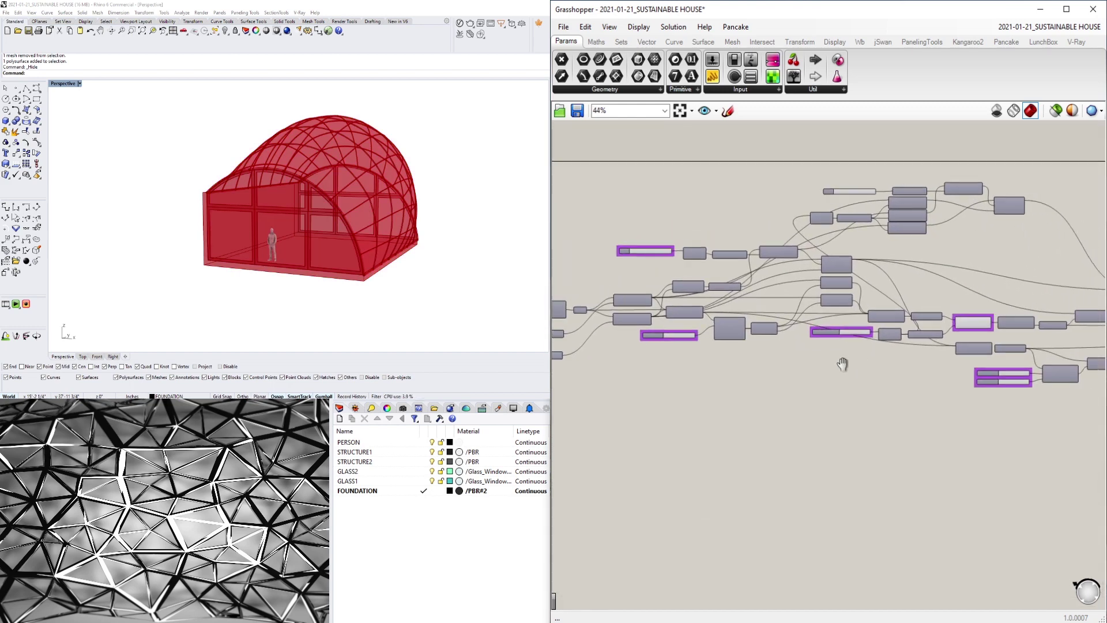
{"action": "right_click_drag", "start_coordinate": [395, 196], "coordinate": [235, 202]}
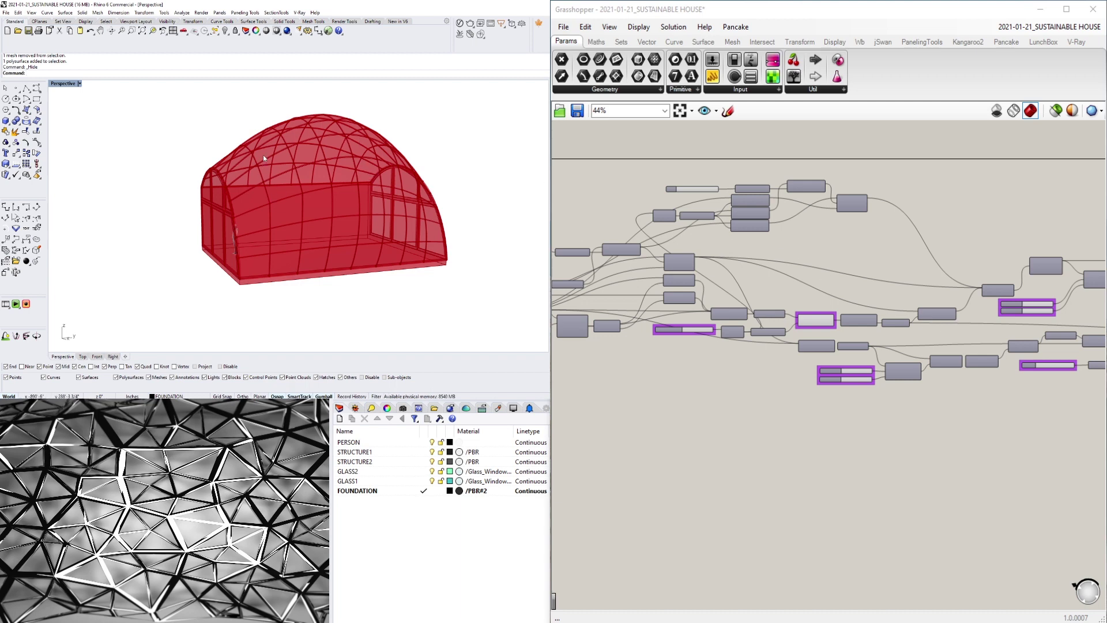
{"action": "scroll", "coordinate": [760, 254], "scroll_direction": "up", "scroll_amount": 4}
{"action": "right_click_drag", "start_coordinate": [765, 249], "coordinate": [710, 328]}
{"action": "scroll", "coordinate": [826, 317], "scroll_direction": "down", "scroll_amount": 3}
{"action": "right_click_drag", "start_coordinate": [826, 317], "coordinate": [689, 239]}
{"action": "scroll", "coordinate": [693, 251], "scroll_direction": "down", "scroll_amount": 2}
{"action": "left_click", "coordinate": [690, 302]}
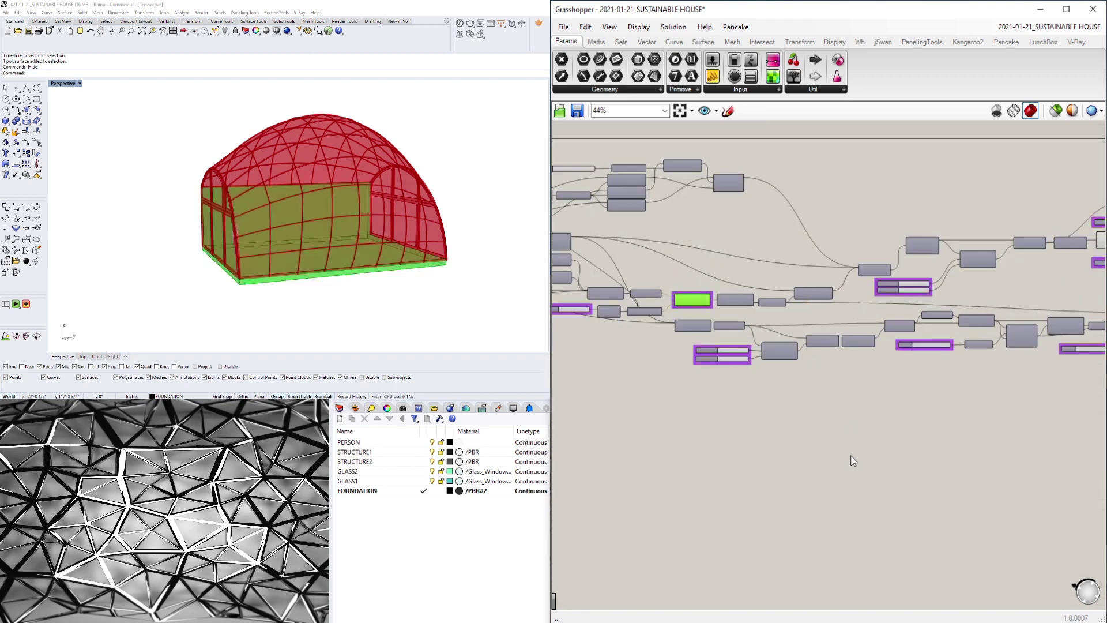
Highlight the downstream roof and frame components, the final Mirror component and the window-frame Extrusion to see their geometry
{"action": "scroll", "coordinate": [761, 381], "scroll_direction": "down", "scroll_amount": 3}
{"action": "left_click_drag", "start_coordinate": [941, 408], "coordinate": [680, 227]}
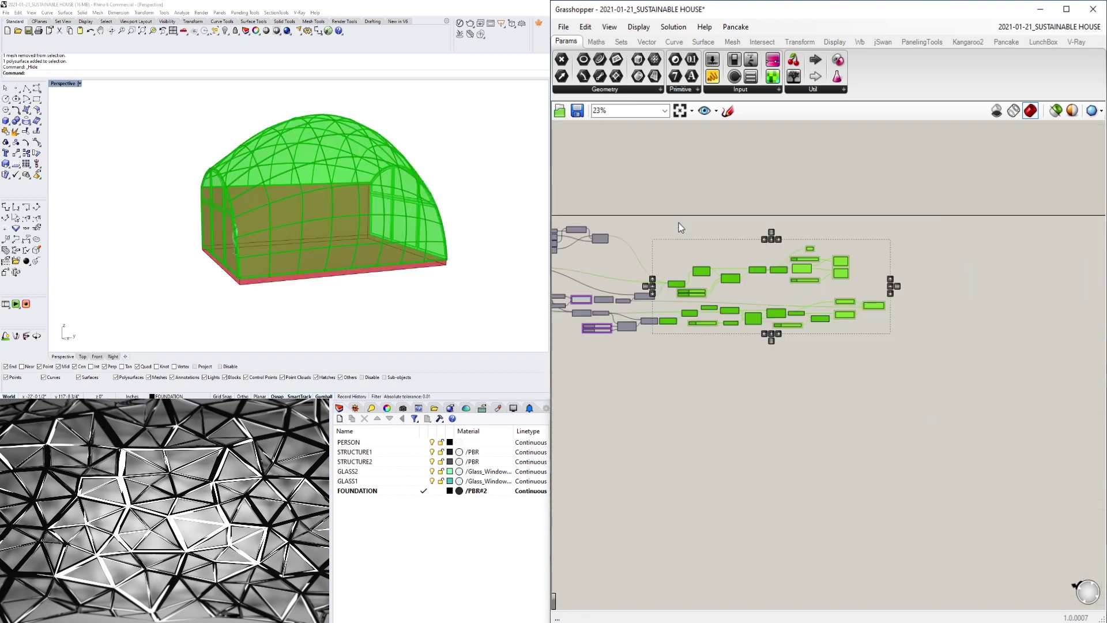
{"action": "left_click", "coordinate": [762, 348]}
{"action": "scroll", "coordinate": [817, 286], "scroll_direction": "up", "scroll_amount": 5}
{"action": "right_click_drag", "start_coordinate": [780, 285], "coordinate": [891, 288]}
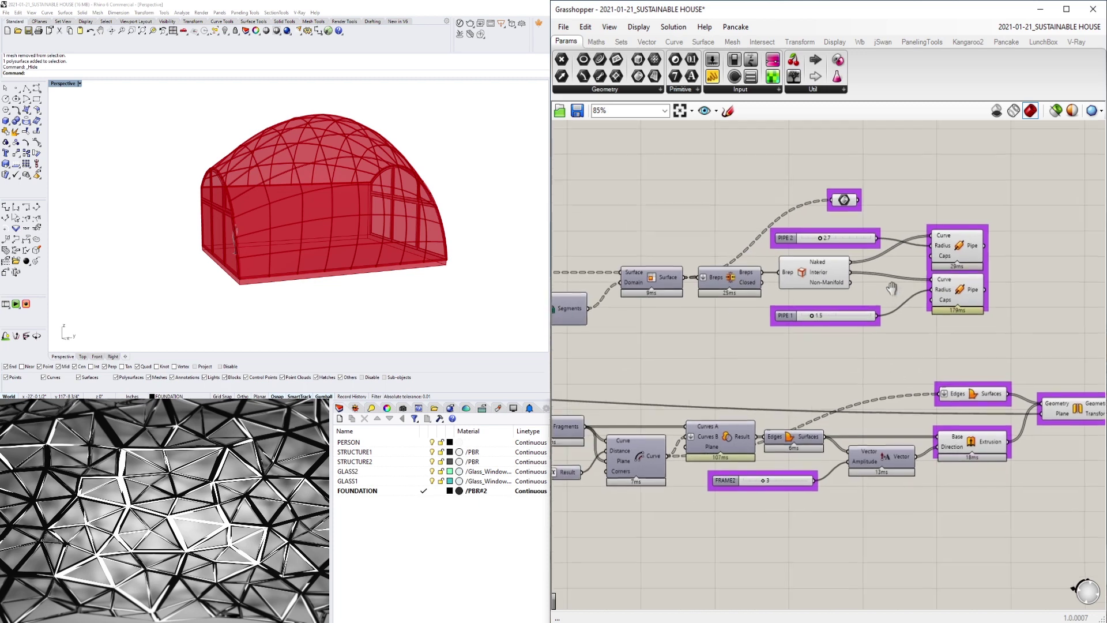
{"action": "scroll", "coordinate": [974, 385], "scroll_direction": "down", "scroll_amount": 1}
{"action": "left_click", "coordinate": [1035, 416]}
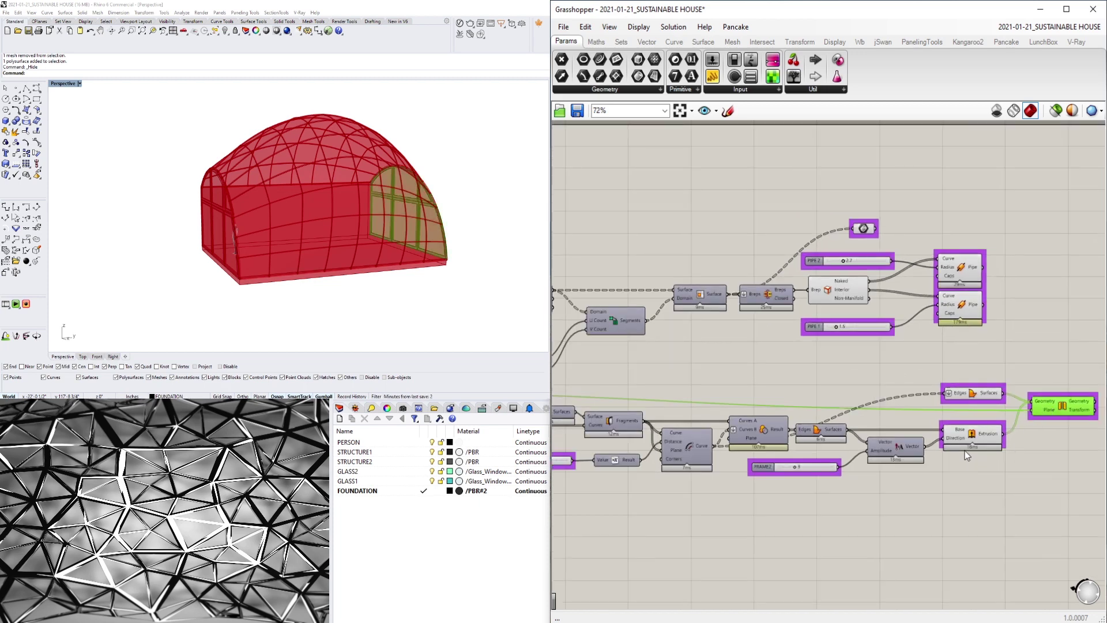
{"action": "left_click", "coordinate": [971, 437]}
Trace the definition back from the window-frame Extrusion and select the extrusion labelled SLAB
{"action": "scroll", "coordinate": [966, 433], "scroll_direction": "down", "scroll_amount": 1}
{"action": "right_click_drag", "start_coordinate": [809, 408], "coordinate": [842, 399]}
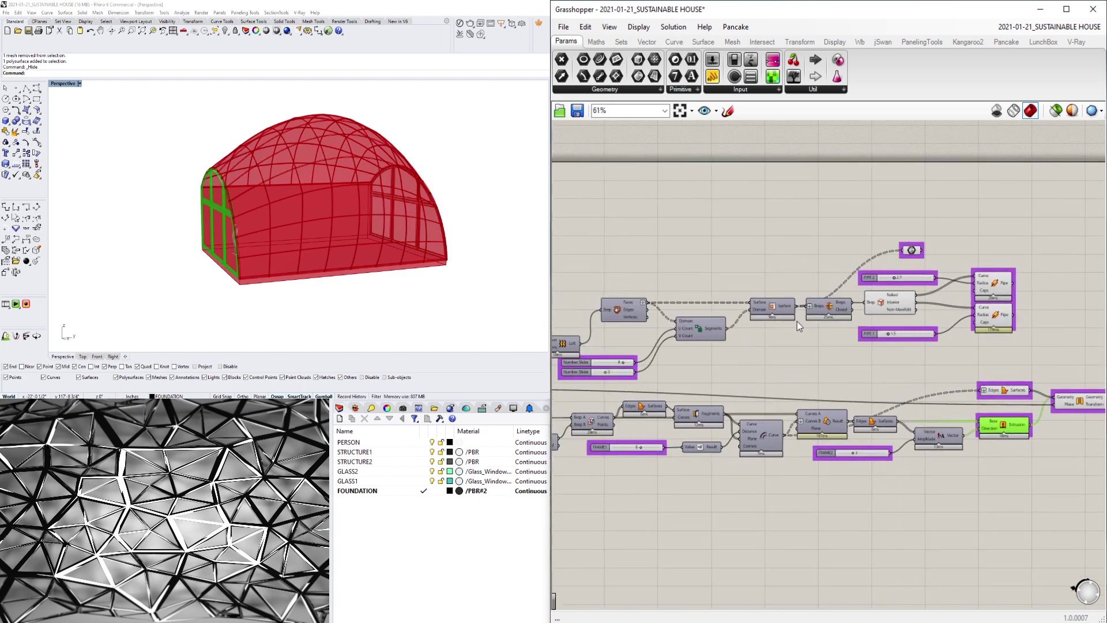
{"action": "right_click_drag", "start_coordinate": [737, 335], "coordinate": [976, 334]}
{"action": "right_click_drag", "start_coordinate": [557, 377], "coordinate": [757, 368]}
{"action": "left_click", "coordinate": [754, 376]}
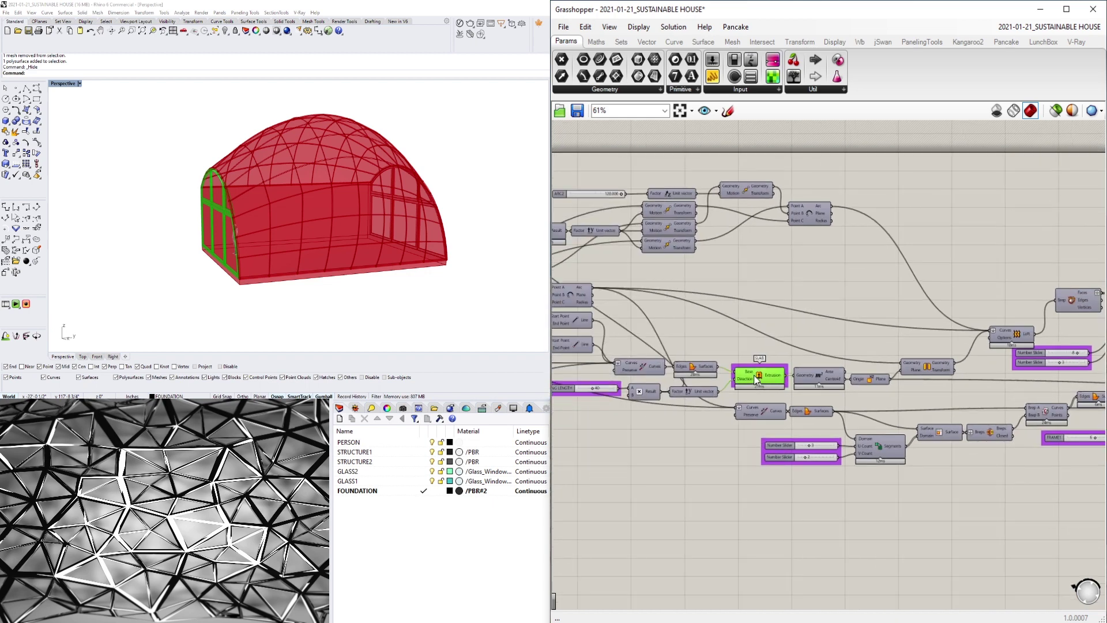
Turn on the preview of the Loft component that generates the roof surface
{"action": "scroll", "coordinate": [649, 326], "scroll_direction": "down", "scroll_amount": 2}
{"action": "right_click_drag", "start_coordinate": [666, 325], "coordinate": [968, 295]}
{"action": "scroll", "coordinate": [707, 348], "scroll_direction": "up", "scroll_amount": 3}
{"action": "scroll", "coordinate": [777, 350], "scroll_direction": "down", "scroll_amount": 3}
{"action": "right_click_drag", "start_coordinate": [1085, 404], "coordinate": [857, 390]}
{"action": "scroll", "coordinate": [971, 365], "scroll_direction": "up", "scroll_amount": 3}
{"action": "right_click_drag", "start_coordinate": [971, 365], "coordinate": [681, 414]}
{"action": "right_click", "coordinate": [647, 287]}
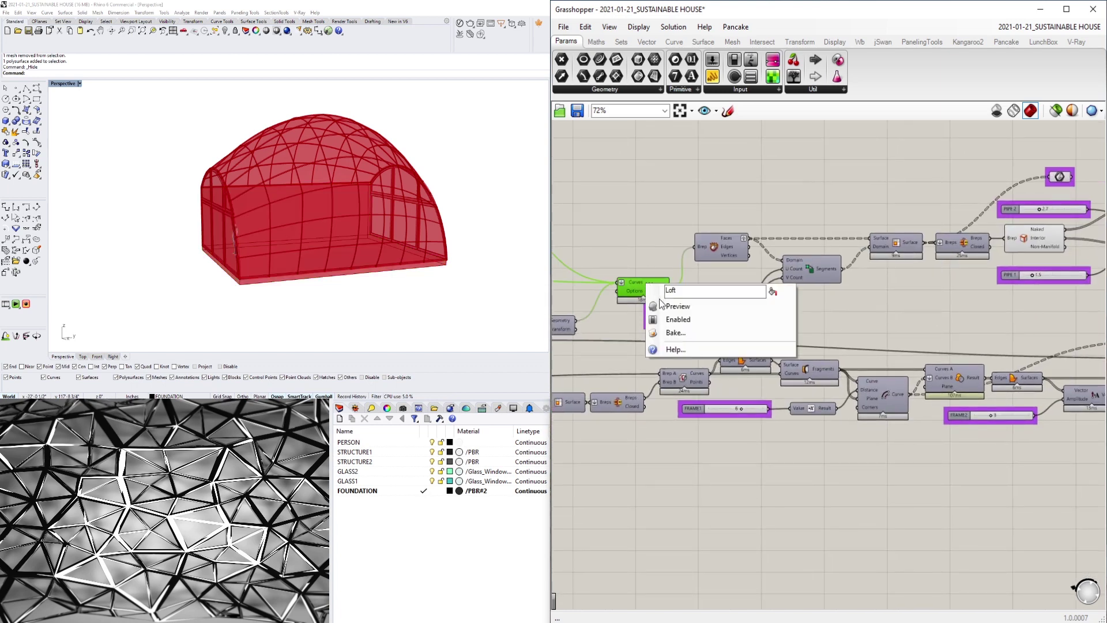
{"action": "left_click", "coordinate": [663, 306]}
Select the roof subdivision, pipe and window-frame components downstream of the Loft and turn off their preview
{"action": "scroll", "coordinate": [628, 306], "scroll_direction": "down", "scroll_amount": 3}
{"action": "right_click_drag", "start_coordinate": [628, 306], "coordinate": [782, 294]}
{"action": "scroll", "coordinate": [779, 301], "scroll_direction": "down", "scroll_amount": 3}
{"action": "left_click", "coordinate": [972, 416]}
{"action": "left_click_drag", "start_coordinate": [1053, 413], "coordinate": [847, 216]}
{"action": "middle_click", "coordinate": [853, 222]}
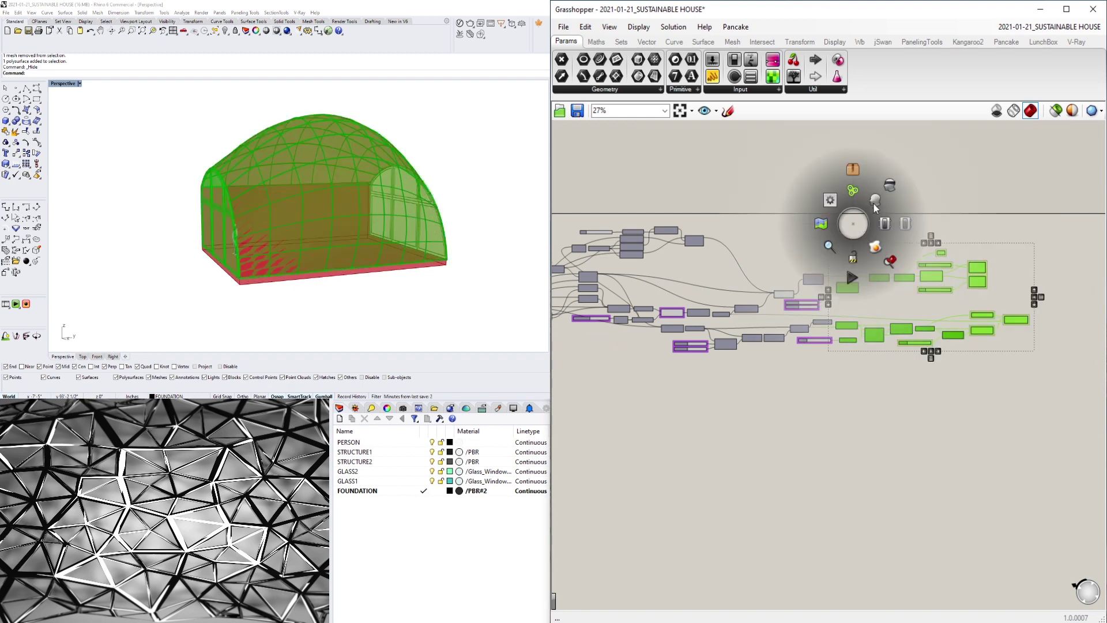
{"action": "left_click", "coordinate": [887, 184]}
Select the Loft component to examine the plain roof surface in the model
{"action": "scroll", "coordinate": [732, 315], "scroll_direction": "up", "scroll_amount": 3}
{"action": "right_click_drag", "start_coordinate": [748, 304], "coordinate": [843, 307]}
{"action": "scroll", "coordinate": [918, 293], "scroll_direction": "up", "scroll_amount": 6}
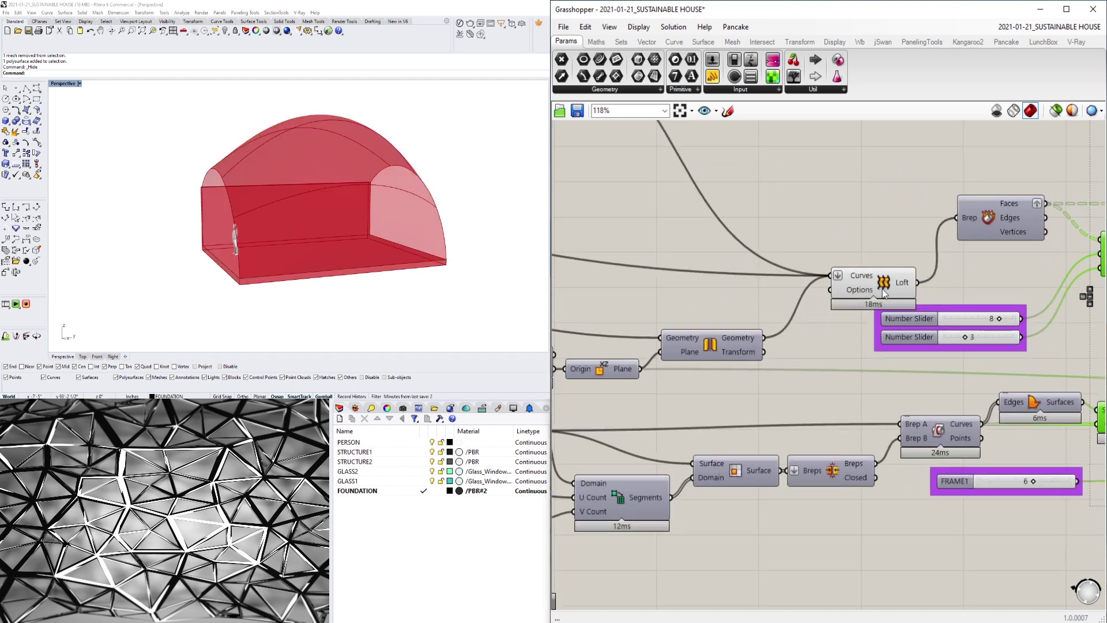
{"action": "left_click", "coordinate": [881, 289]}
{"action": "right_click_drag", "start_coordinate": [755, 342], "coordinate": [769, 358]}
{"action": "scroll", "coordinate": [769, 358], "scroll_direction": "down", "scroll_amount": 3}
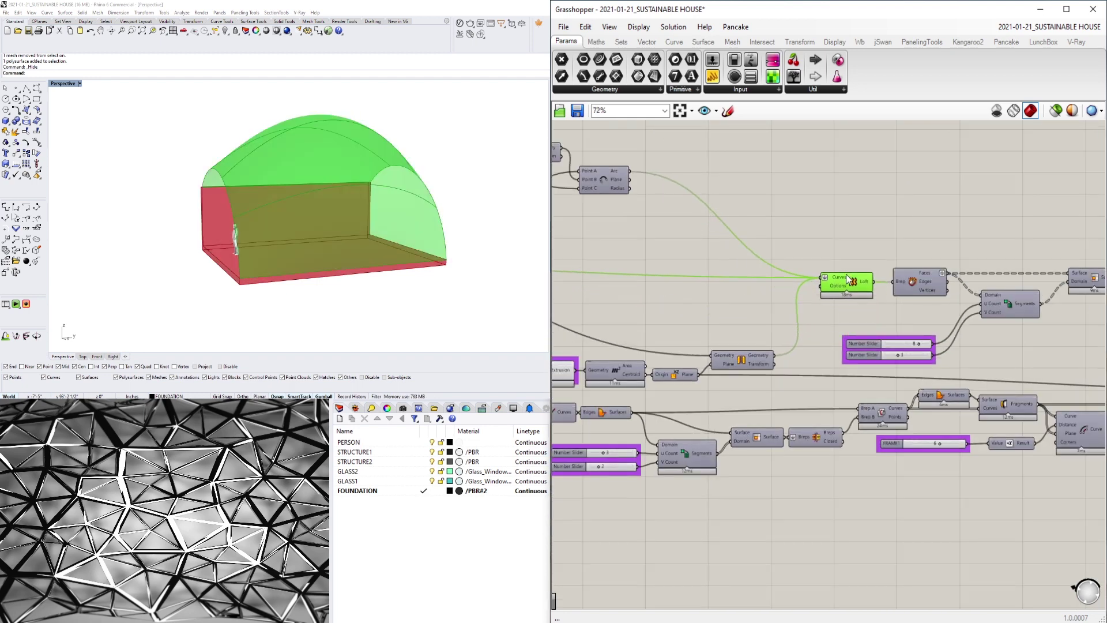
Turn on the preview of the three-point Arc driven by the ARC2 slider
{"action": "scroll", "coordinate": [839, 327], "scroll_direction": "down", "scroll_amount": 4}
{"action": "right_click_drag", "start_coordinate": [684, 286], "coordinate": [739, 282]}
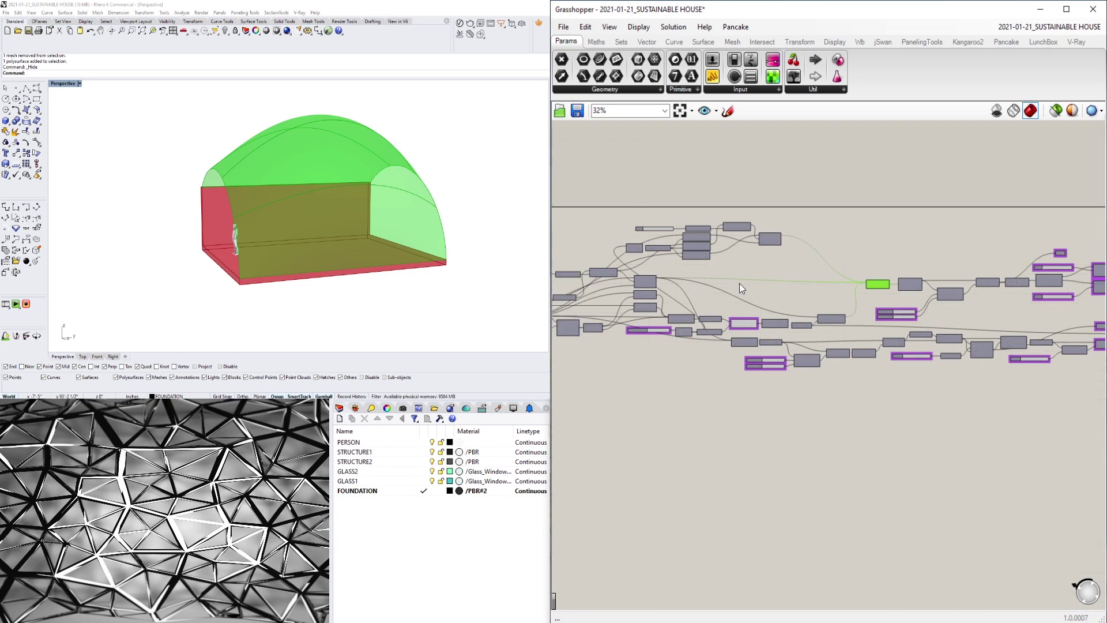
{"action": "scroll", "coordinate": [687, 265], "scroll_direction": "up", "scroll_amount": 5}
{"action": "left_click", "coordinate": [936, 223]}
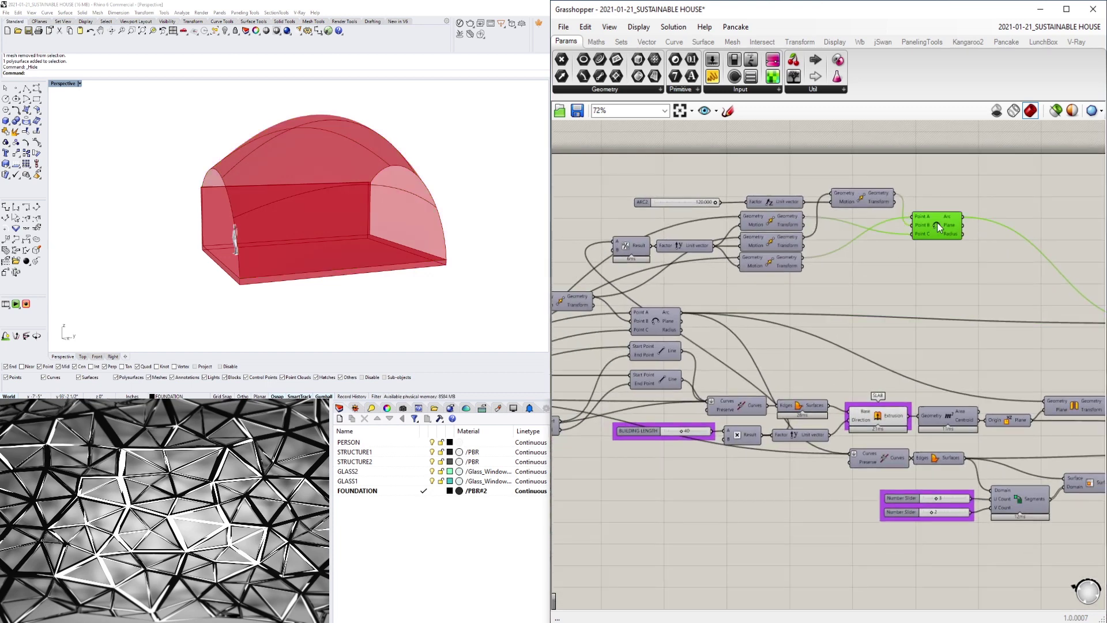
{"action": "right_click", "coordinate": [936, 223]}
{"action": "left_click", "coordinate": [951, 245]}
{"action": "left_click", "coordinate": [522, 491]}
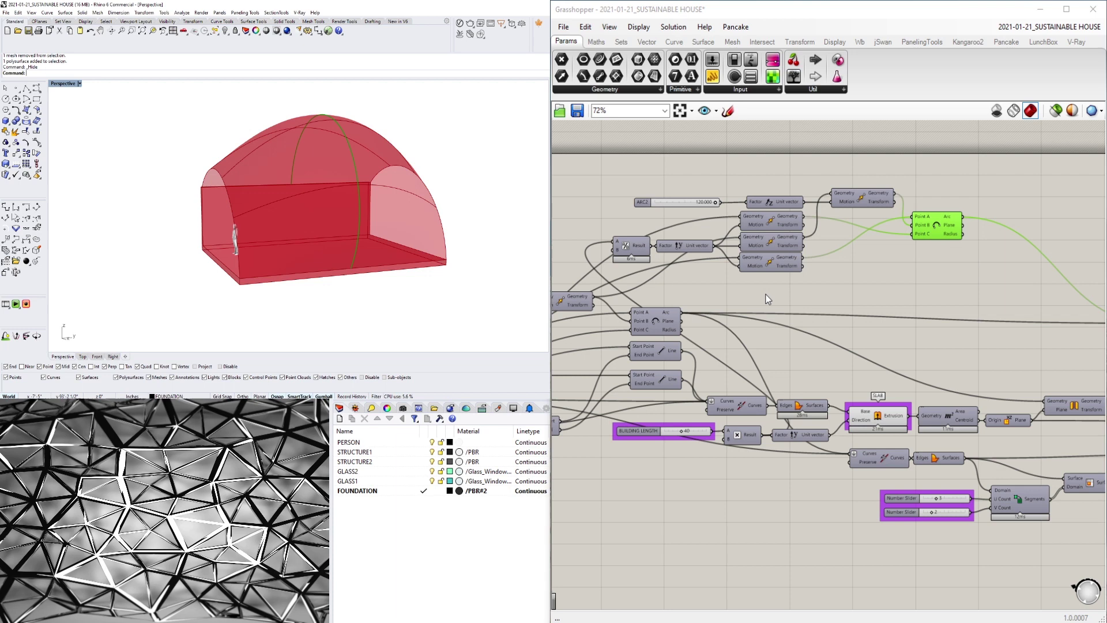
Turn on the preview of the end-wall three-point Arc that feeds the Loft, and keep it selected
{"action": "left_click", "coordinate": [651, 319]}
{"action": "right_click", "coordinate": [655, 320]}
{"action": "key", "text": "Escape"}
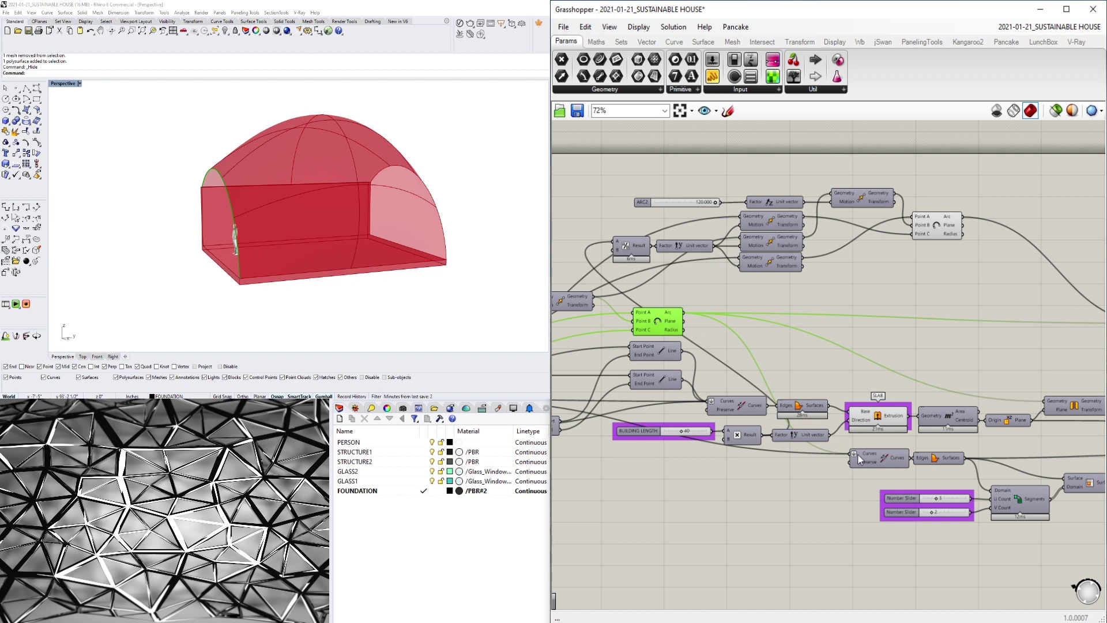
{"action": "left_click", "coordinate": [885, 459]}
{"action": "left_click", "coordinate": [650, 321]}
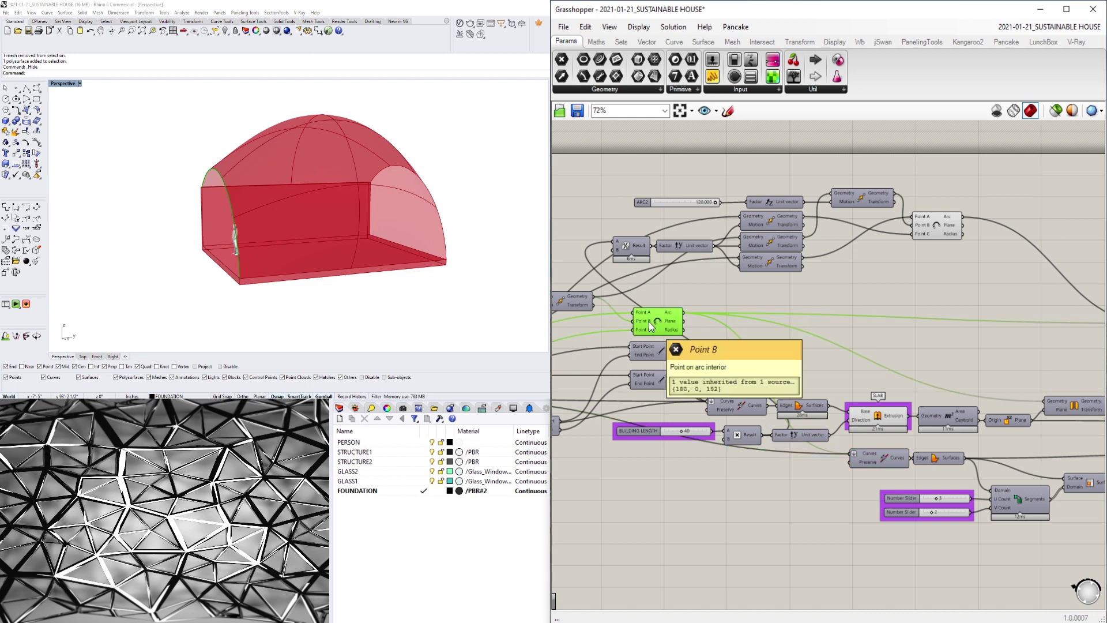
Follow the arc's connection to the Loft component and highlight the lofted roof
{"action": "right_click_drag", "start_coordinate": [743, 296], "coordinate": [704, 292]}
{"action": "scroll", "coordinate": [832, 323], "scroll_direction": "down", "scroll_amount": 1}
{"action": "right_click_drag", "start_coordinate": [1095, 328], "coordinate": [877, 331]}
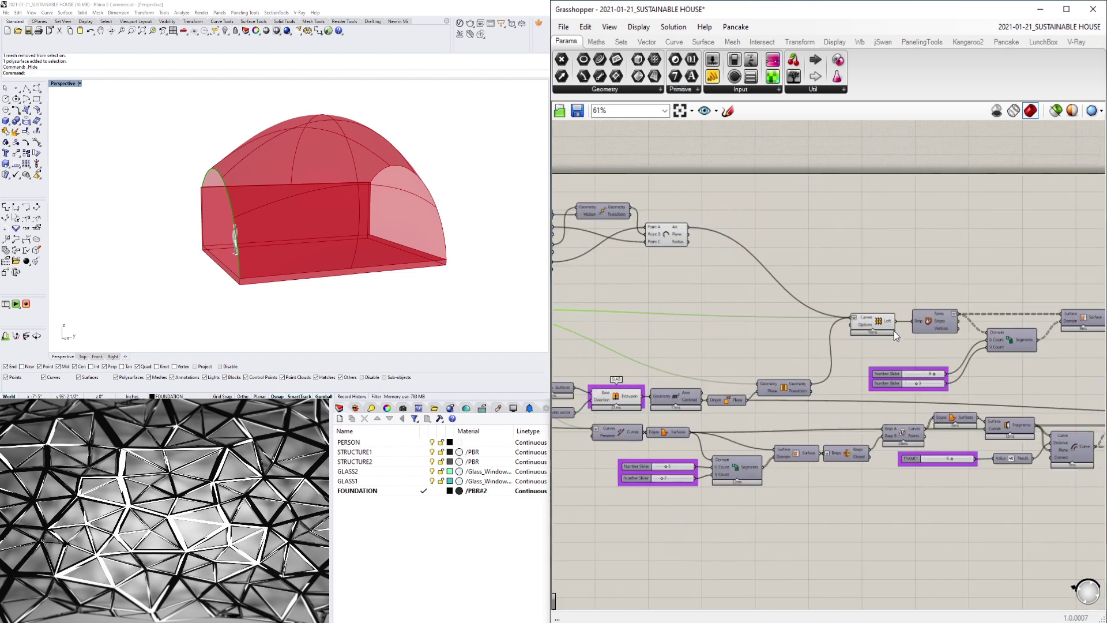
{"action": "left_click", "coordinate": [872, 323]}
{"action": "right_click_drag", "start_coordinate": [768, 331], "coordinate": [908, 337]}
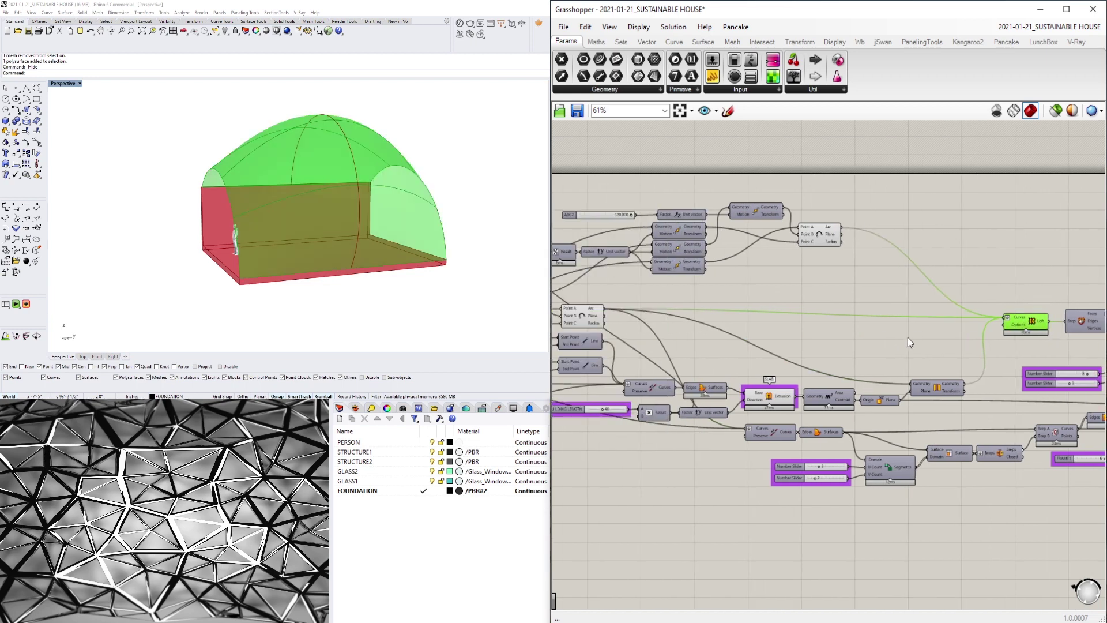
Turn on the preview of the Mirror component that supplies the opposite end arc to the Loft
{"action": "scroll", "coordinate": [907, 337], "scroll_direction": "down", "scroll_amount": 1}
{"action": "left_click", "coordinate": [833, 249]}
{"action": "scroll", "coordinate": [913, 381], "scroll_direction": "up", "scroll_amount": 2}
{"action": "right_click", "coordinate": [942, 379]}
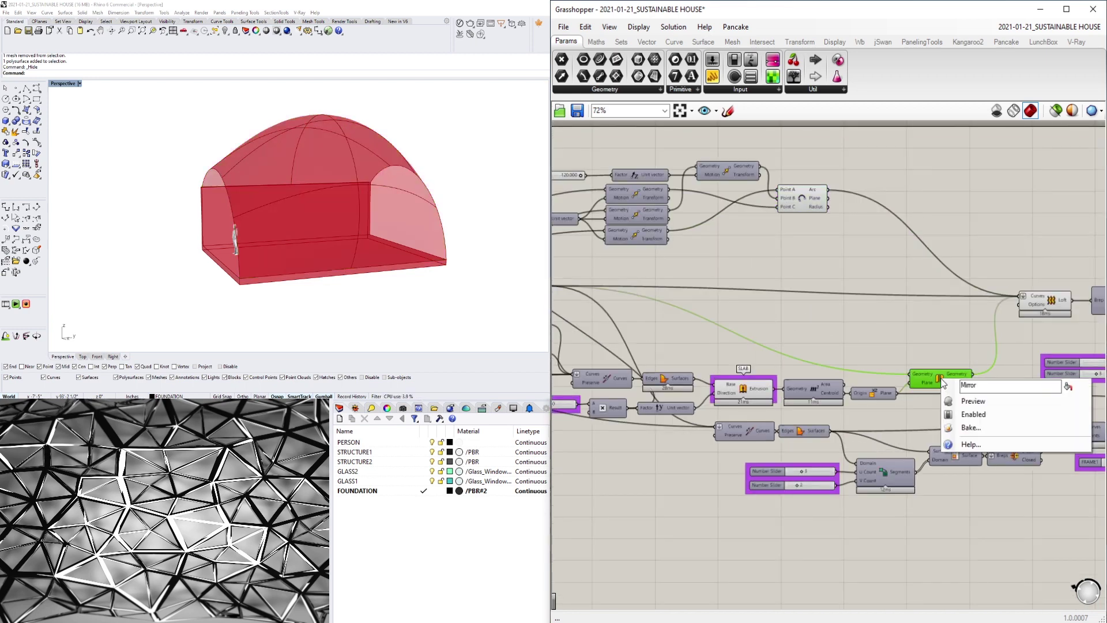
{"action": "left_click", "coordinate": [950, 401]}
{"action": "left_click", "coordinate": [879, 277]}
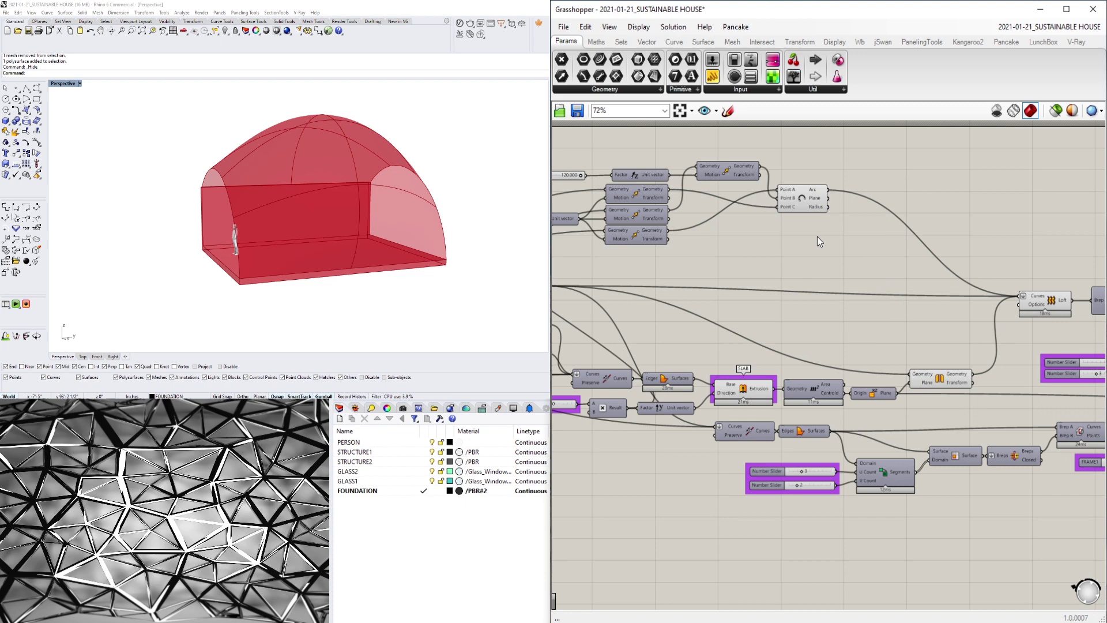
Examine the middle arc and the lofted roof surface in the model from several angles
{"action": "left_click", "coordinate": [800, 193]}
{"action": "mouse_move", "coordinate": [361, 181]}
{"action": "right_mouse_down"}
{"action": "mouse_move", "coordinate": [369, 202]}
{"action": "mouse_move", "coordinate": [394, 195]}
{"action": "mouse_move", "coordinate": [344, 186]}
{"action": "right_mouse_up"}
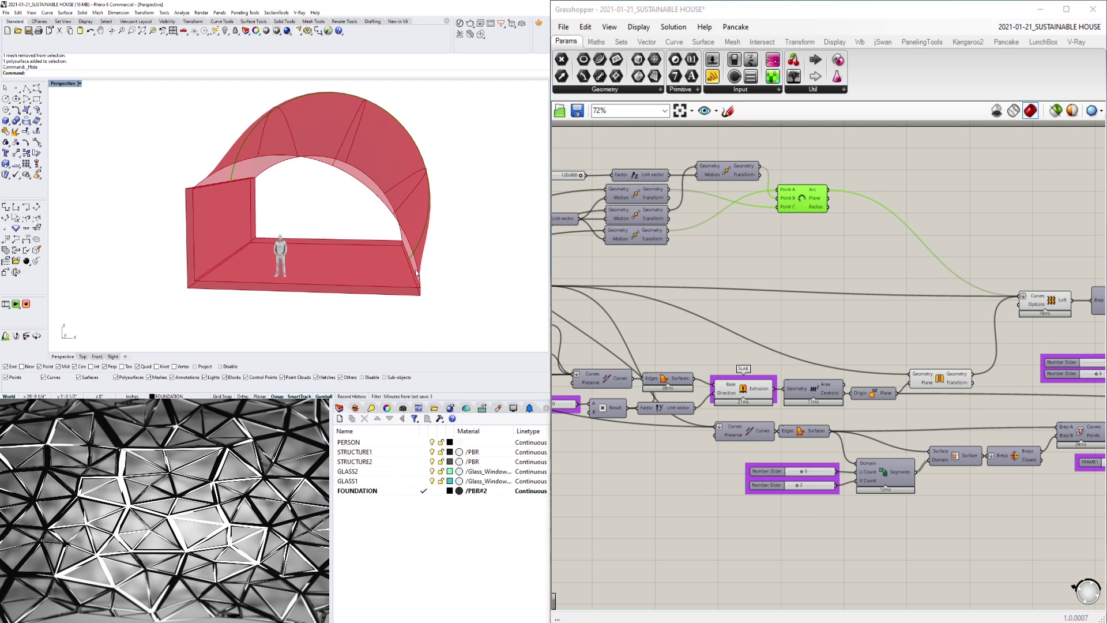
{"action": "right_click_drag", "start_coordinate": [402, 193], "coordinate": [352, 133]}
{"action": "left_click", "coordinate": [995, 245]}
{"action": "right_click_drag", "start_coordinate": [995, 245], "coordinate": [783, 254]}
{"action": "left_click", "coordinate": [833, 309]}
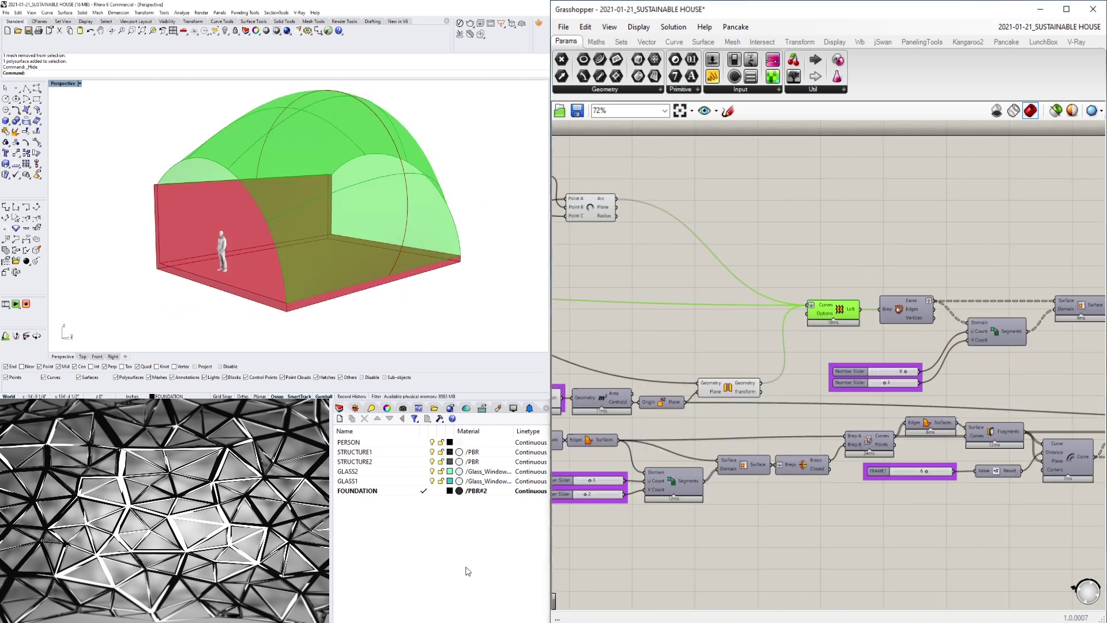
{"action": "right_click_drag", "start_coordinate": [398, 199], "coordinate": [292, 209]}
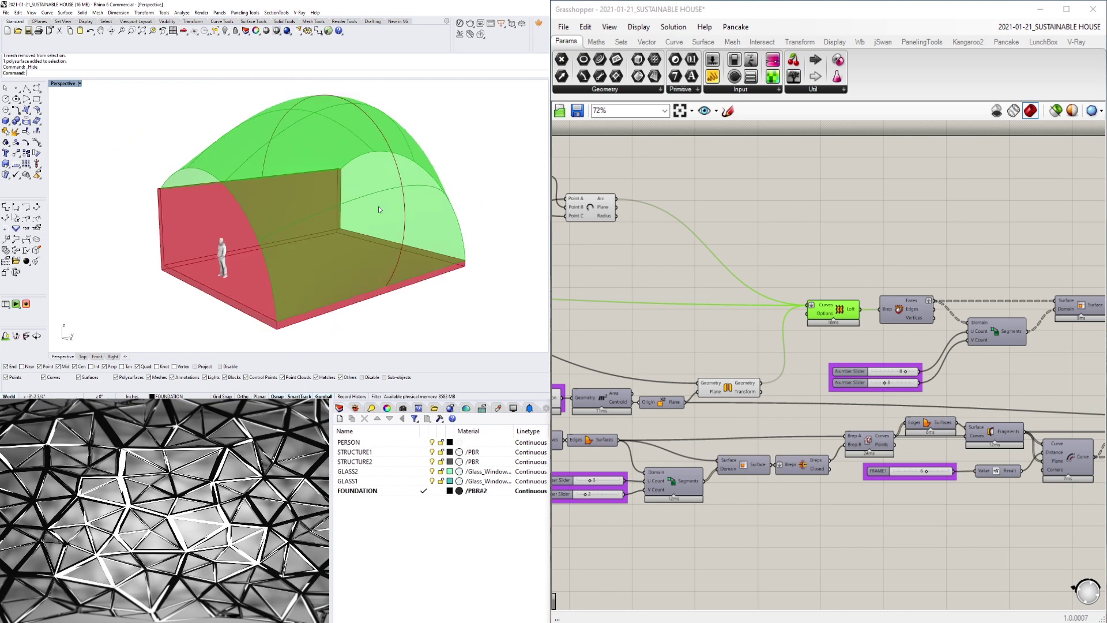
{"action": "right_click_drag", "start_coordinate": [369, 126], "coordinate": [505, 186]}
{"action": "left_click", "coordinate": [884, 230]}
Turn on the preview of the component that splits the roof's brep face into sub-surfaces
{"action": "scroll", "coordinate": [900, 222], "scroll_direction": "down", "scroll_amount": 2}
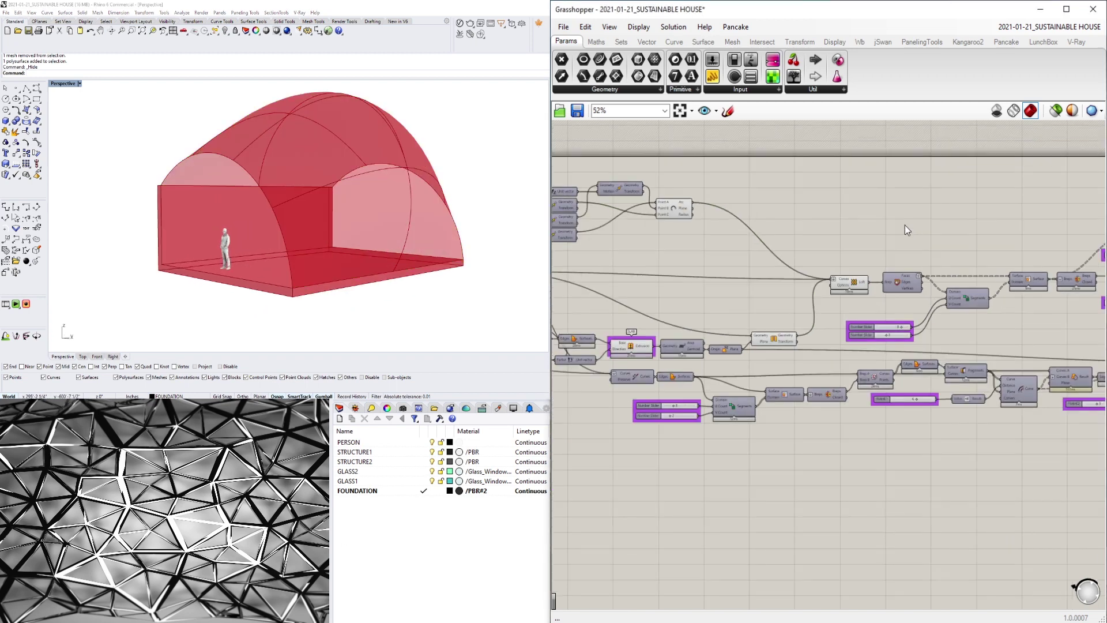
{"action": "right_click_drag", "start_coordinate": [1050, 262], "coordinate": [922, 299]}
{"action": "scroll", "coordinate": [922, 297], "scroll_direction": "up", "scroll_amount": 1}
{"action": "right_click_drag", "start_coordinate": [991, 332], "coordinate": [892, 320]}
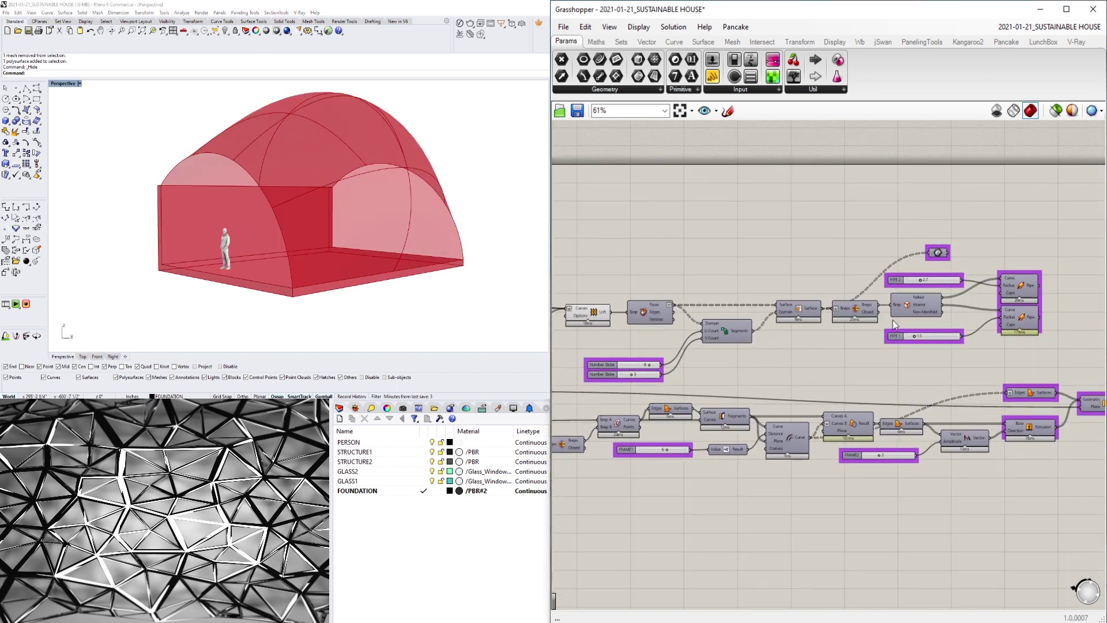
{"action": "right_click", "coordinate": [797, 309]}
{"action": "left_click", "coordinate": [815, 326]}
Examine the subdivided roof and the number sliders driving its U Count and V Count
{"action": "mouse_move", "coordinate": [333, 151]}
{"action": "right_mouse_down"}
{"action": "mouse_move", "coordinate": [346, 159]}
{"action": "mouse_move", "coordinate": [323, 165]}
{"action": "right_mouse_up"}
{"action": "left_click", "coordinate": [726, 300]}
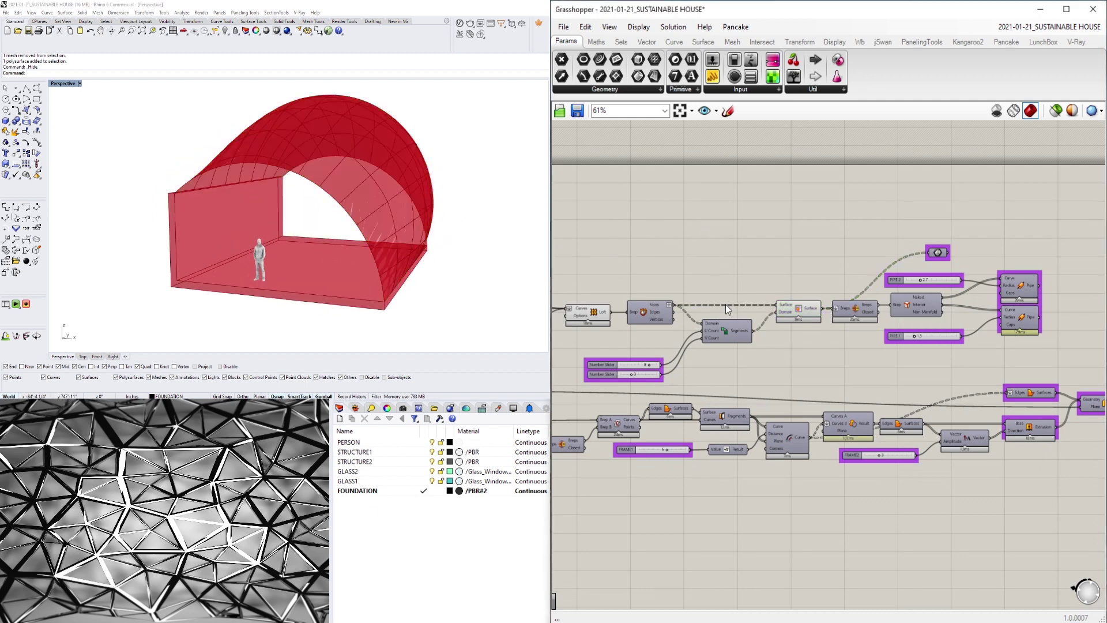
{"action": "scroll", "coordinate": [715, 346], "scroll_direction": "up", "scroll_amount": 2}
{"action": "scroll", "coordinate": [707, 360], "scroll_direction": "up", "scroll_amount": 5}
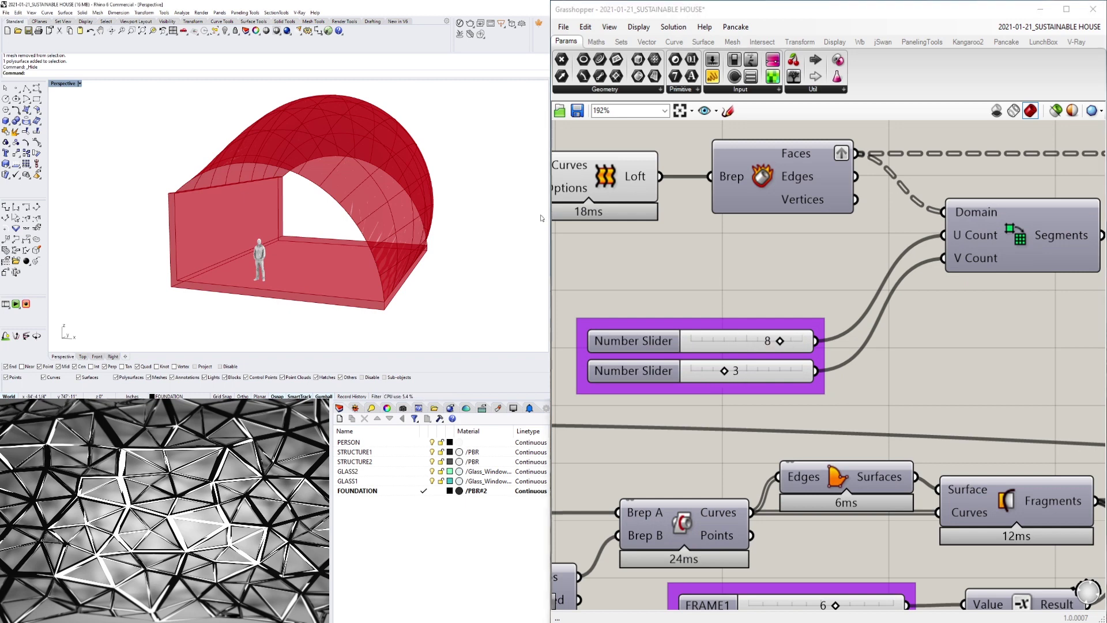
{"action": "right_click_drag", "start_coordinate": [462, 215], "coordinate": [439, 219]}
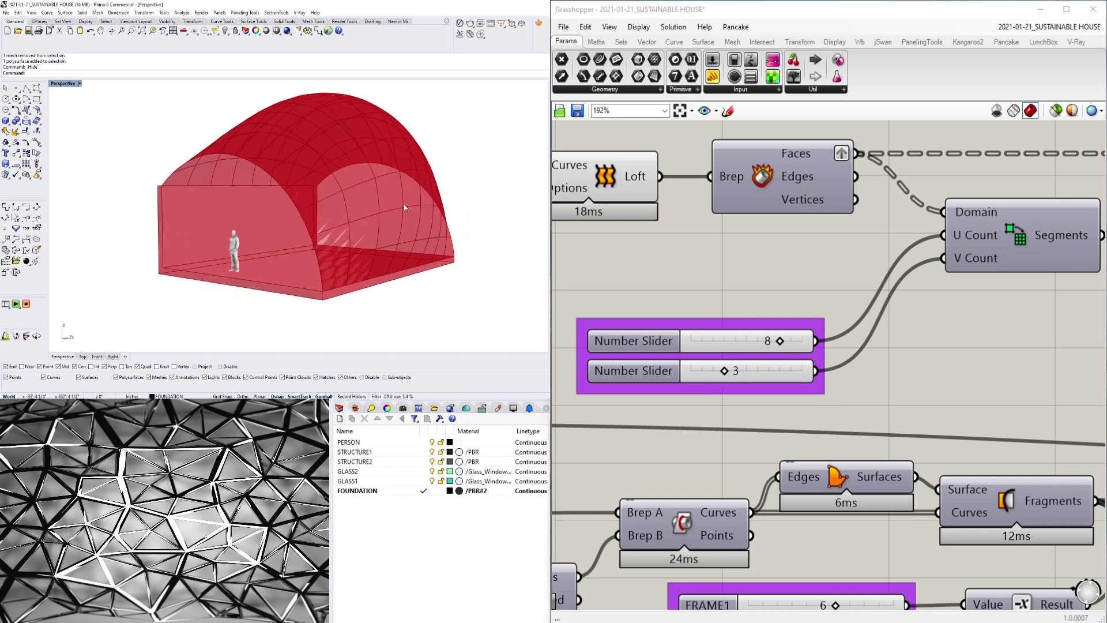
{"action": "scroll", "coordinate": [401, 218], "scroll_direction": "down", "scroll_amount": 2}
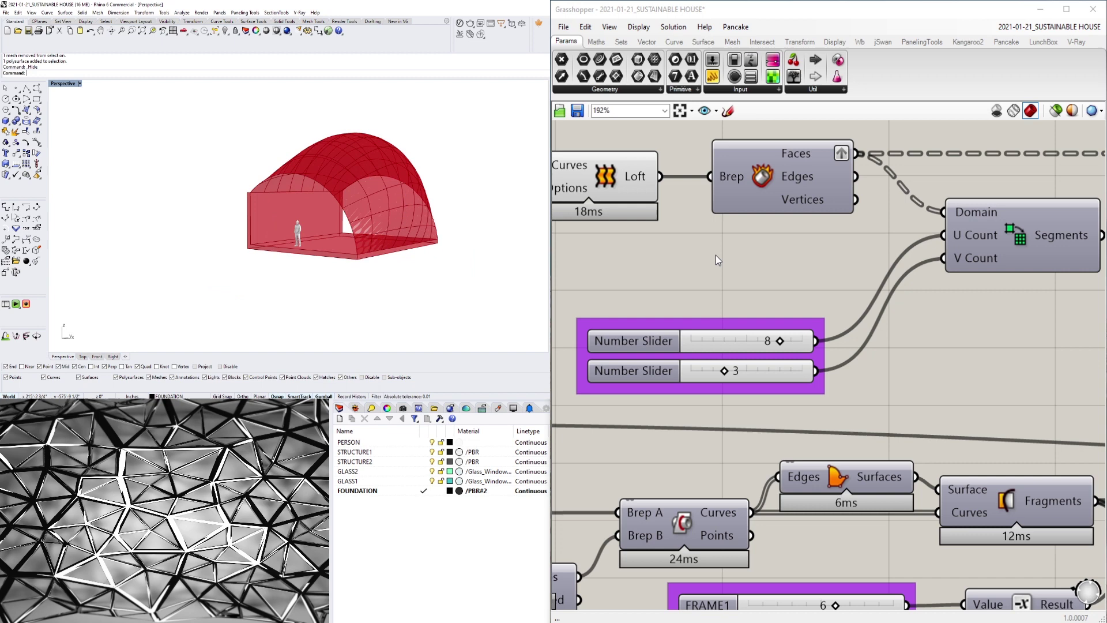
Turn on the preview of the Deconstruct Brep component that follows the Loft
{"action": "scroll", "coordinate": [738, 262], "scroll_direction": "down", "scroll_amount": 2}
{"action": "right_click", "coordinate": [745, 270]}
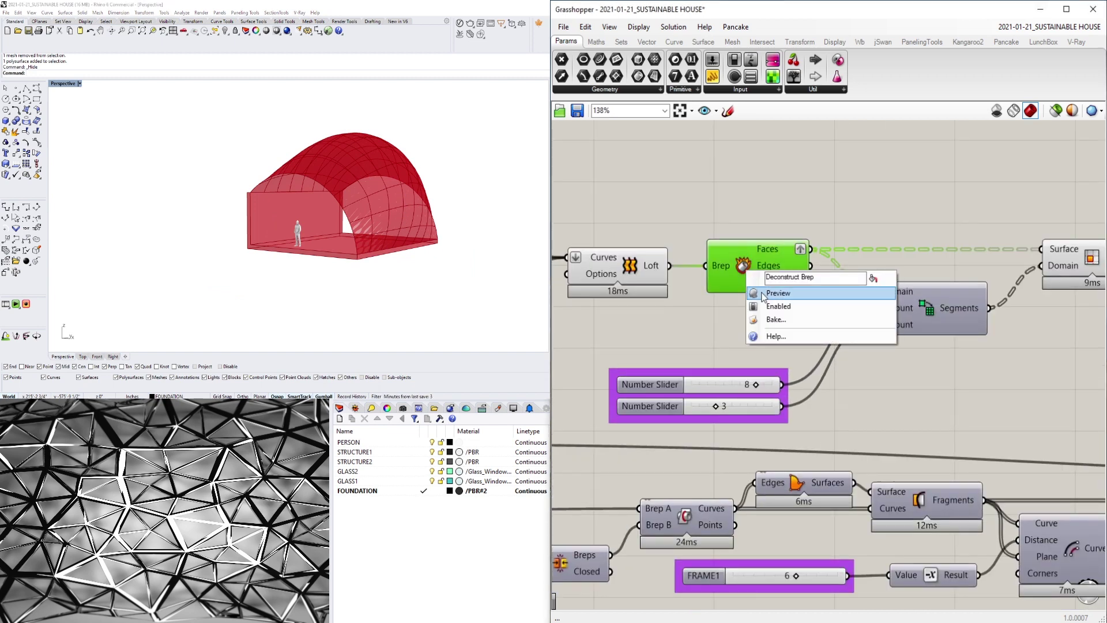
{"action": "left_click", "coordinate": [773, 293]}
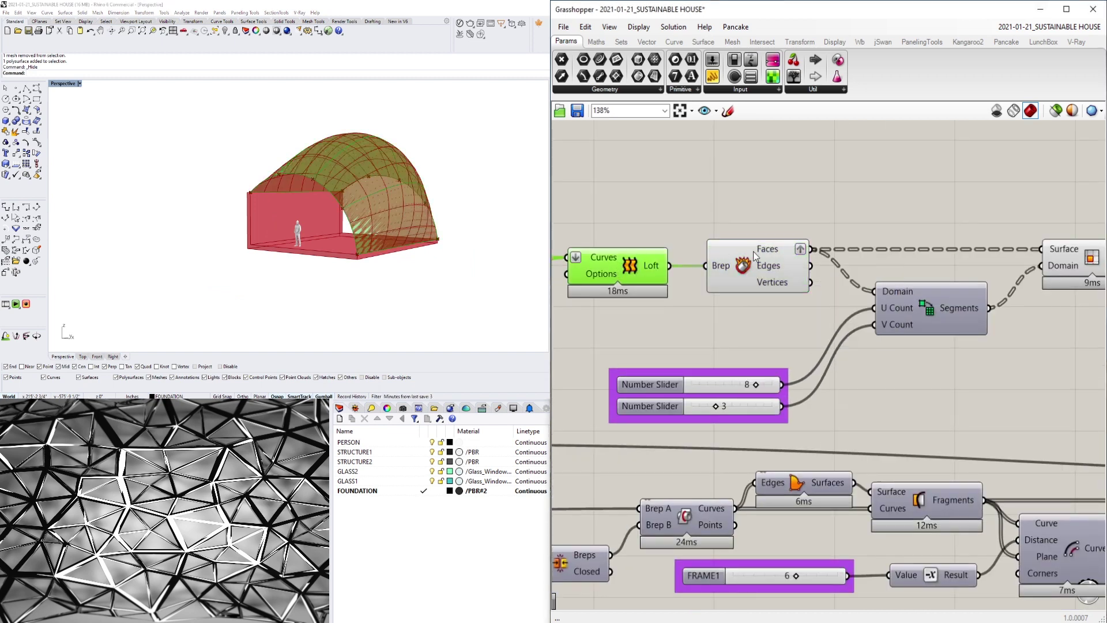
Turn off the previews of the Deconstruct Brep, domain division and sub-surface components that follow the Loft, together
{"action": "left_click", "coordinate": [520, 168]}
{"action": "scroll", "coordinate": [772, 326], "scroll_direction": "down", "scroll_amount": 3}
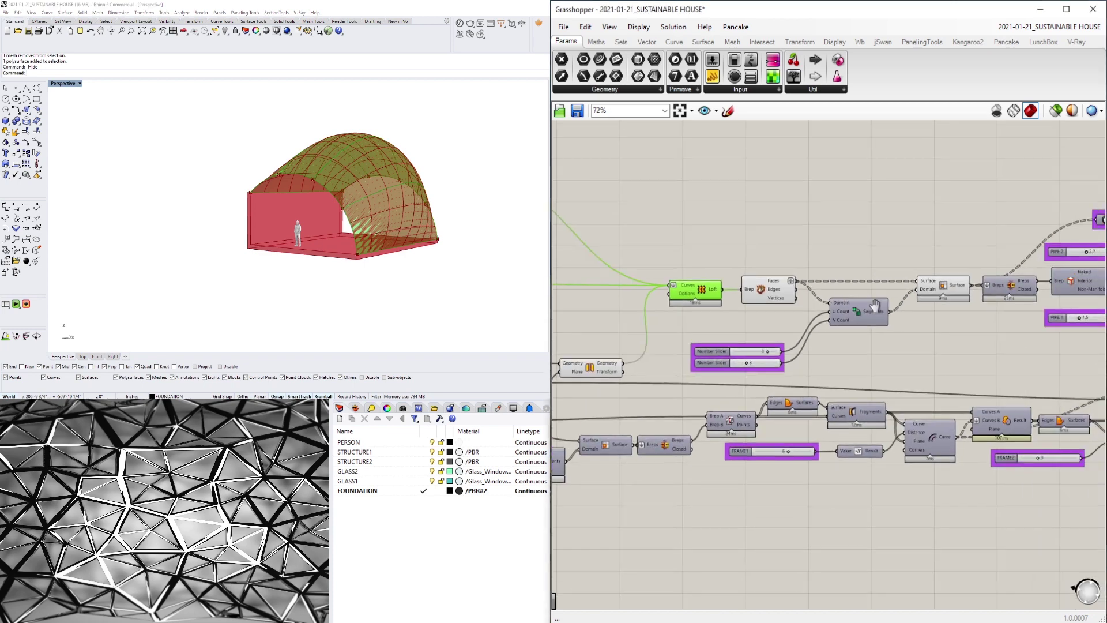
{"action": "left_click_drag", "start_coordinate": [948, 385], "coordinate": [773, 262]}
{"action": "middle_click", "coordinate": [780, 254]}
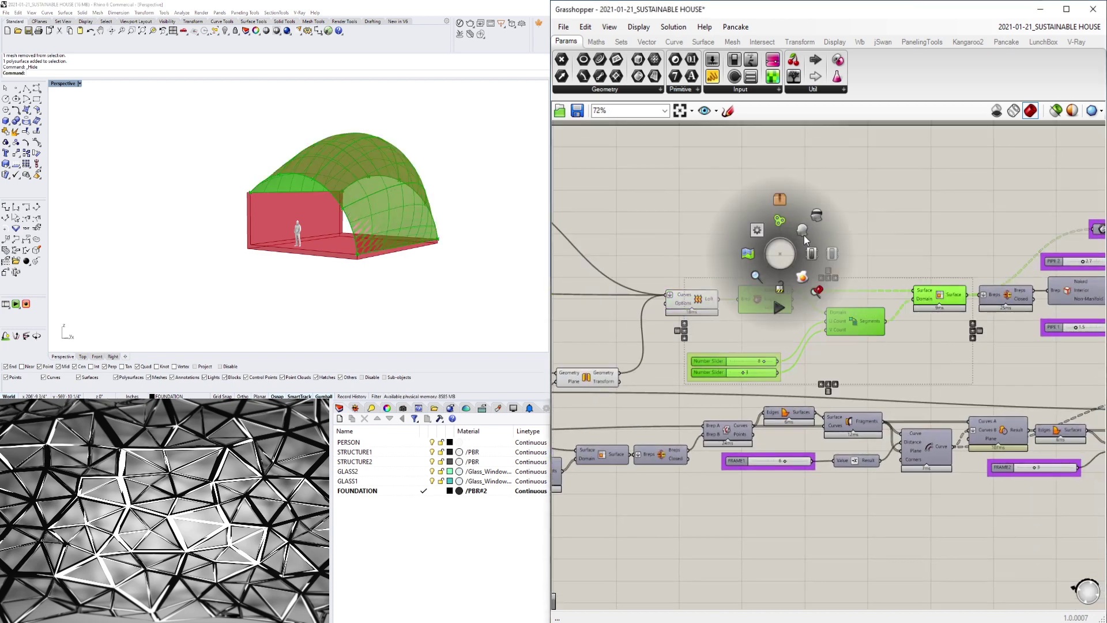
{"action": "left_click", "coordinate": [808, 206]}
Examine the curves feeding the Loft by highlighting the middle arc component and the front arc component in turn
{"action": "left_click", "coordinate": [703, 255]}
{"action": "right_click_drag", "start_coordinate": [702, 255], "coordinate": [904, 261]}
{"action": "scroll", "coordinate": [669, 278], "scroll_direction": "down", "scroll_amount": 1}
{"action": "right_click_drag", "start_coordinate": [669, 277], "coordinate": [831, 314]}
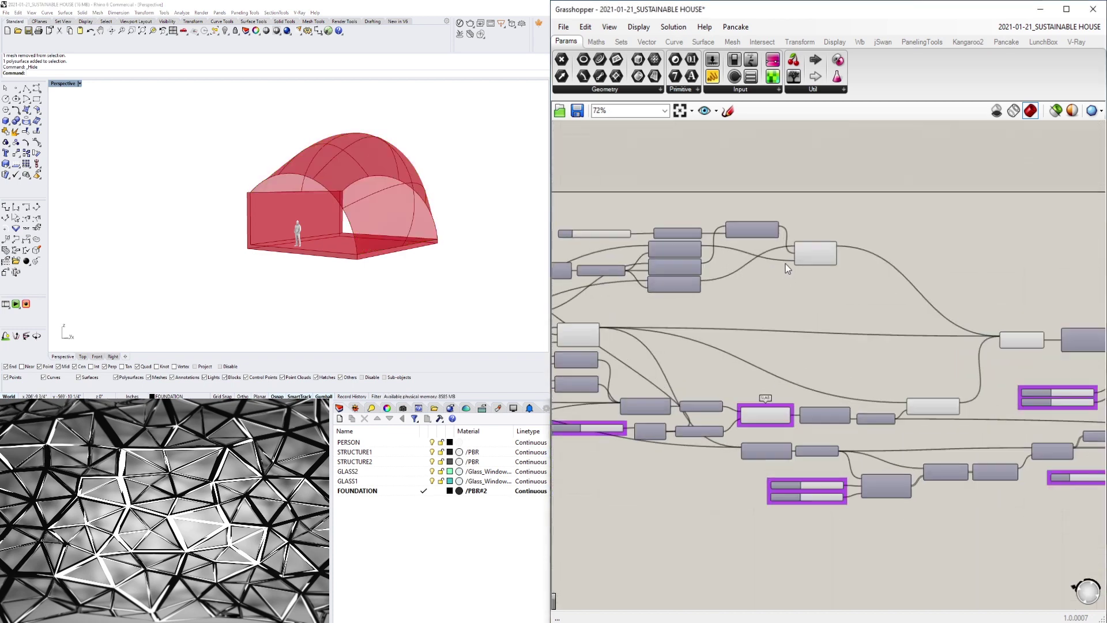
{"action": "left_click", "coordinate": [800, 254]}
{"action": "scroll", "coordinate": [785, 254], "scroll_direction": "up", "scroll_amount": 2}
{"action": "right_click_drag", "start_coordinate": [676, 338], "coordinate": [850, 302]}
{"action": "scroll", "coordinate": [701, 364], "scroll_direction": "up", "scroll_amount": 2}
{"action": "right_click_drag", "start_coordinate": [701, 364], "coordinate": [849, 375]}
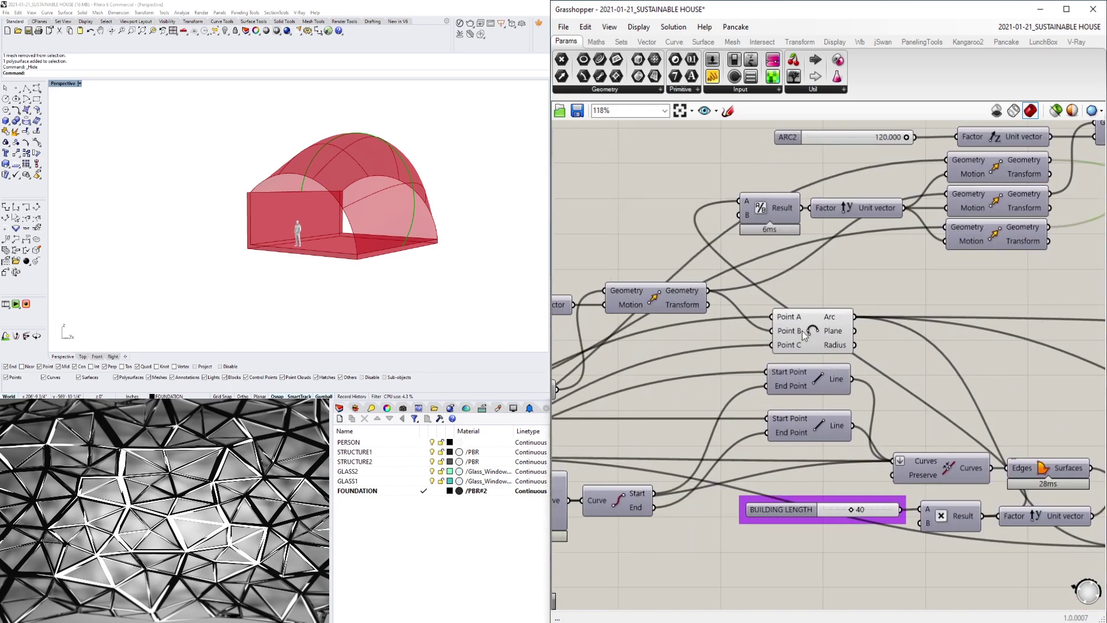
{"action": "left_click", "coordinate": [804, 331]}
Set the ARC1 slider to 14.009 and inspect the front arc from another angle
{"action": "right_click_drag", "start_coordinate": [888, 328], "coordinate": [1103, 339]}
{"action": "scroll", "coordinate": [1102, 339], "scroll_direction": "down", "scroll_amount": 3}
{"action": "scroll", "coordinate": [794, 468], "scroll_direction": "up", "scroll_amount": 3}
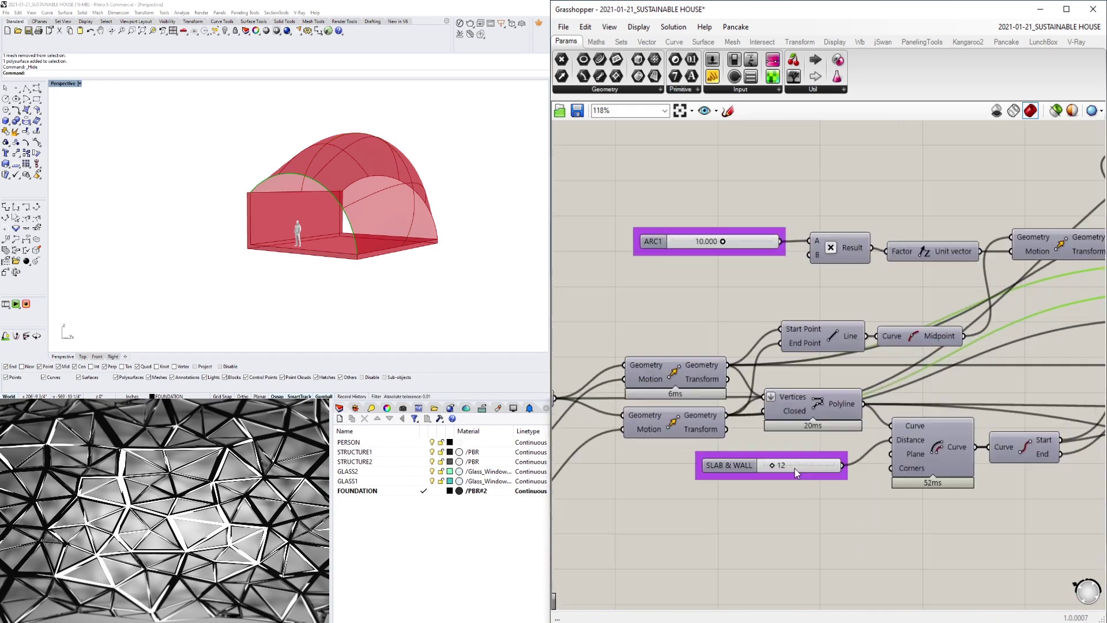
{"action": "scroll", "coordinate": [787, 479], "scroll_direction": "down", "scroll_amount": 1}
{"action": "right_click_drag", "start_coordinate": [999, 409], "coordinate": [847, 410]}
{"action": "right_click_drag", "start_coordinate": [630, 283], "coordinate": [725, 303]}
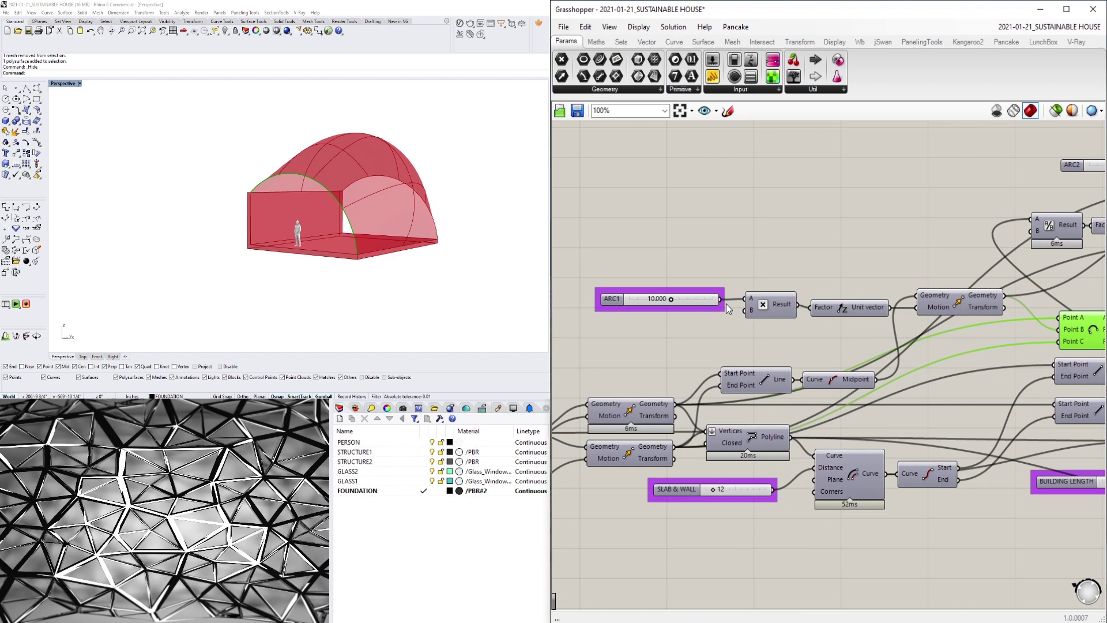
{"action": "scroll", "coordinate": [704, 293], "scroll_direction": "up", "scroll_amount": 2}
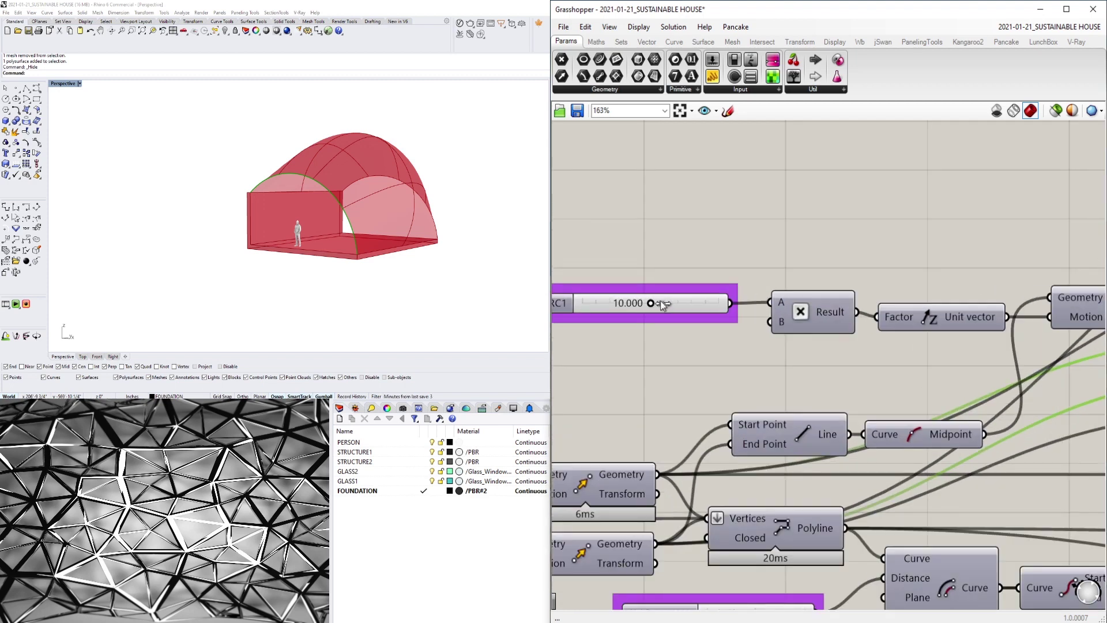
{"action": "left_click_drag", "start_coordinate": [669, 299], "coordinate": [684, 302]}
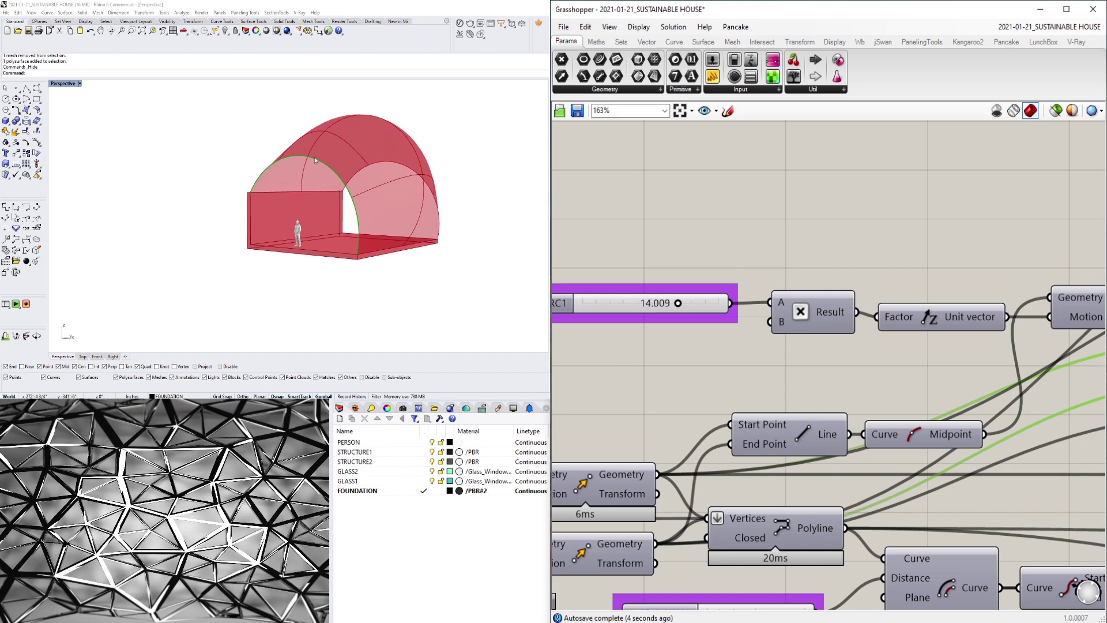
{"action": "right_click_drag", "start_coordinate": [410, 223], "coordinate": [352, 191]}
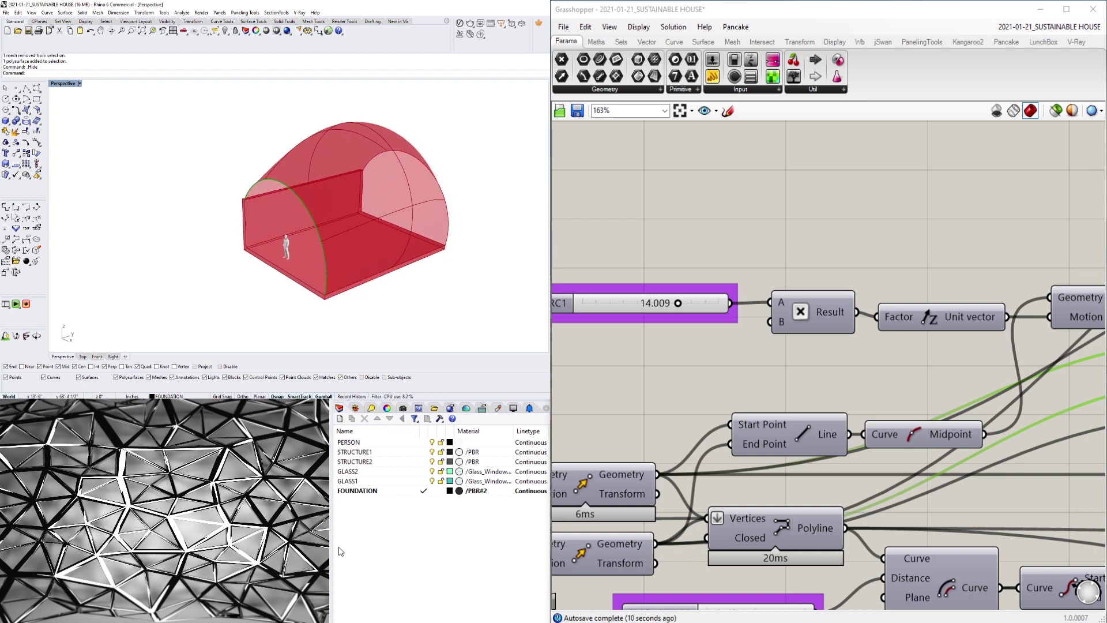
Lower the ARC1 slider to slightly below 10
{"action": "scroll", "coordinate": [799, 299], "scroll_direction": "down", "scroll_amount": 3}
{"action": "scroll", "coordinate": [706, 308], "scroll_direction": "up", "scroll_amount": 2}
{"action": "left_click_drag", "start_coordinate": [732, 296], "coordinate": [706, 298]}
Add a Divide Curve component beside the front arc component and feed the Arc output into its Curve input
{"action": "right_click_drag", "start_coordinate": [912, 269], "coordinate": [713, 243]}
{"action": "scroll", "coordinate": [712, 243], "scroll_direction": "down", "scroll_amount": 3}
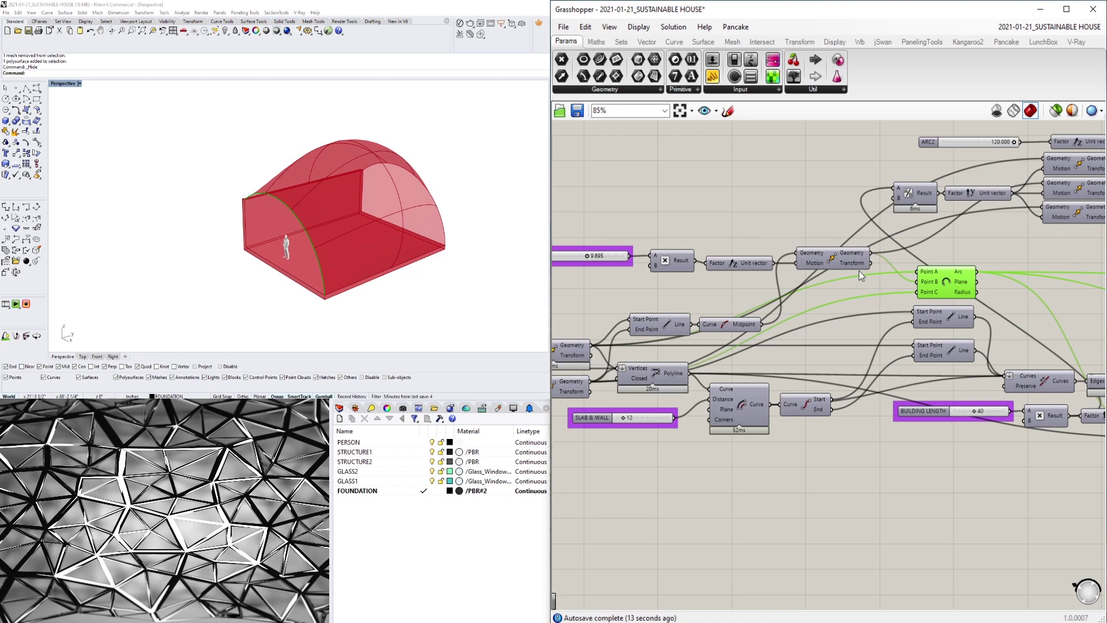
{"action": "right_click_drag", "start_coordinate": [995, 255], "coordinate": [832, 332]}
{"action": "left_click", "coordinate": [833, 332]}
{"action": "left_click", "coordinate": [796, 359]}
{"action": "scroll", "coordinate": [776, 361], "scroll_direction": "up", "scroll_amount": 3}
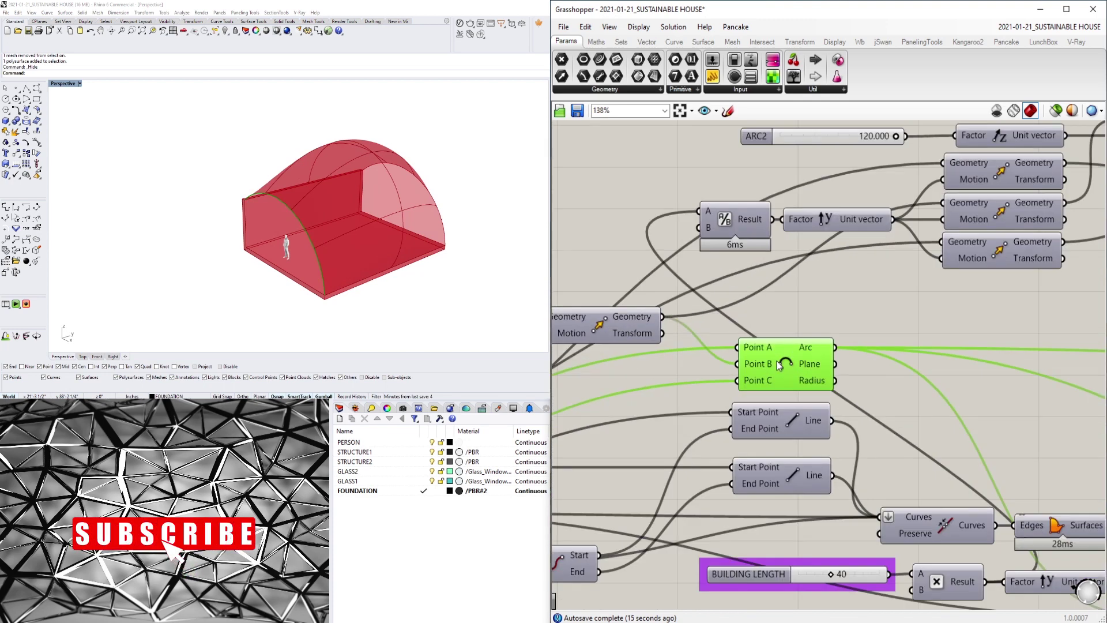
{"action": "double_click", "coordinate": [954, 324]}
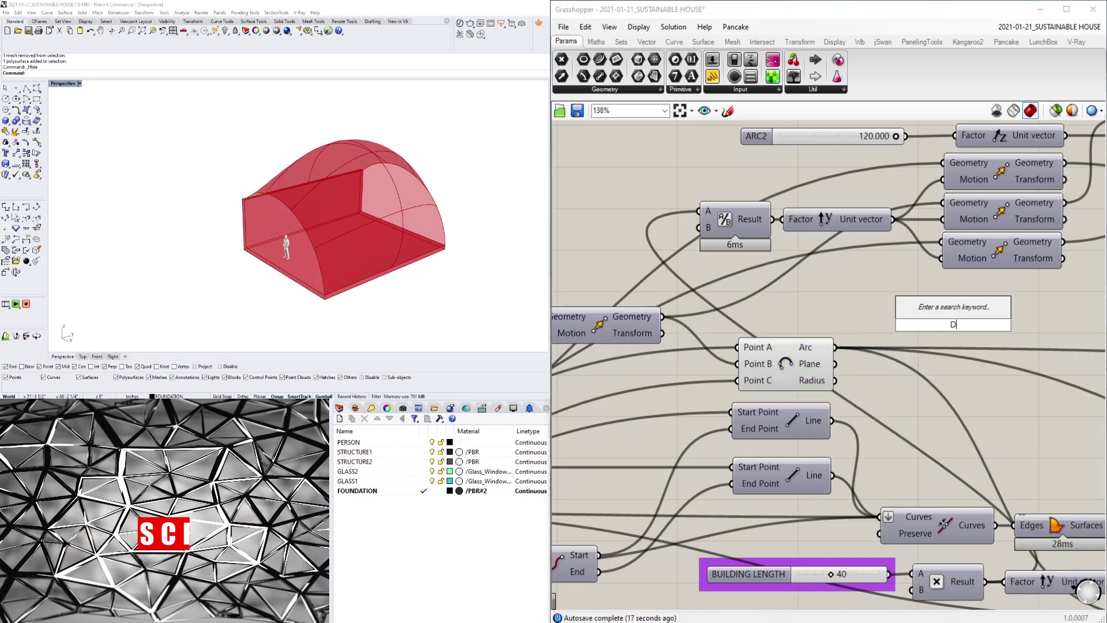
{"action": "type", "text": "DIV"}
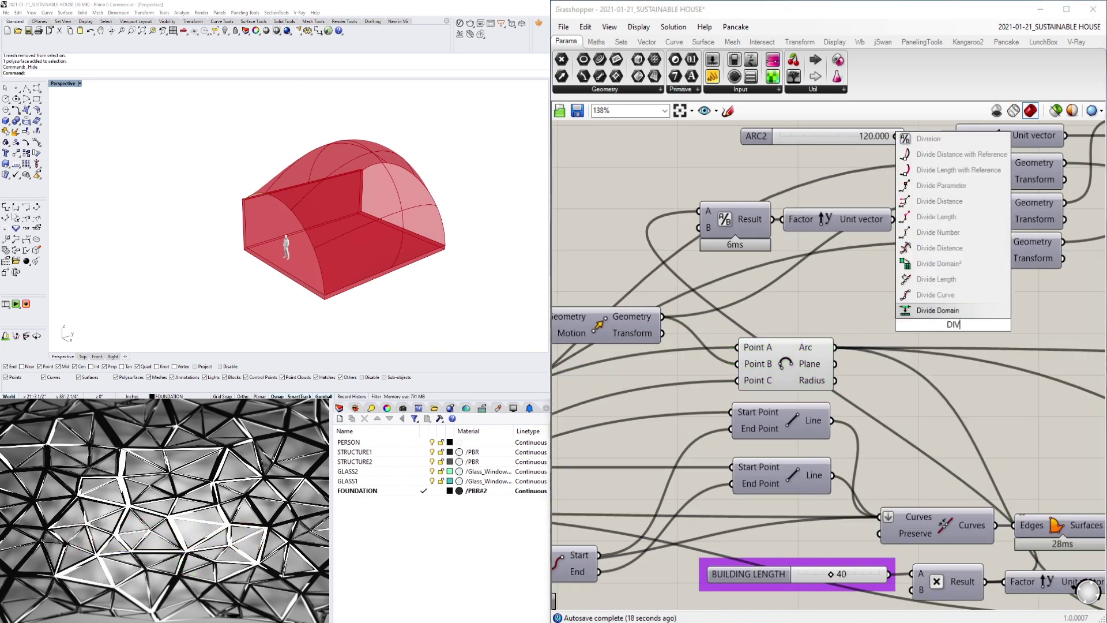
{"action": "left_click", "coordinate": [910, 294]}
{"action": "left_click_drag", "start_coordinate": [834, 348], "coordinate": [897, 308]}
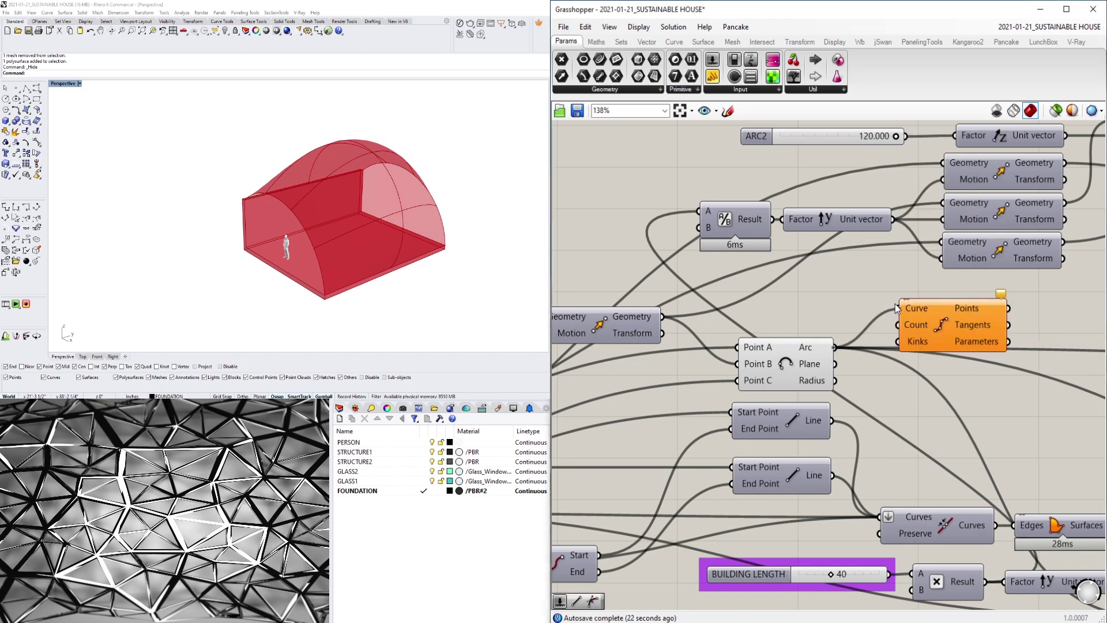
{"action": "left_click_drag", "start_coordinate": [947, 340], "coordinate": [1001, 341]}
{"action": "right_click_drag", "start_coordinate": [1001, 338], "coordinate": [839, 318]}
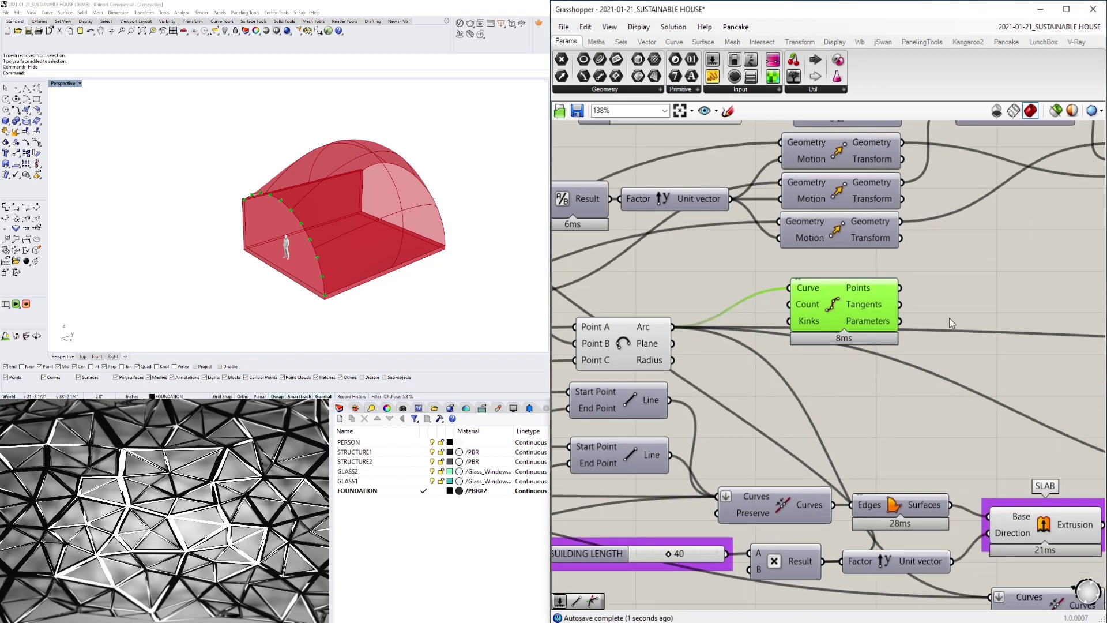
Add an Interpolate component fed by the Divide Curve points as Vertices, and inspect its curve on the front arc
{"action": "double_click", "coordinate": [977, 295]}
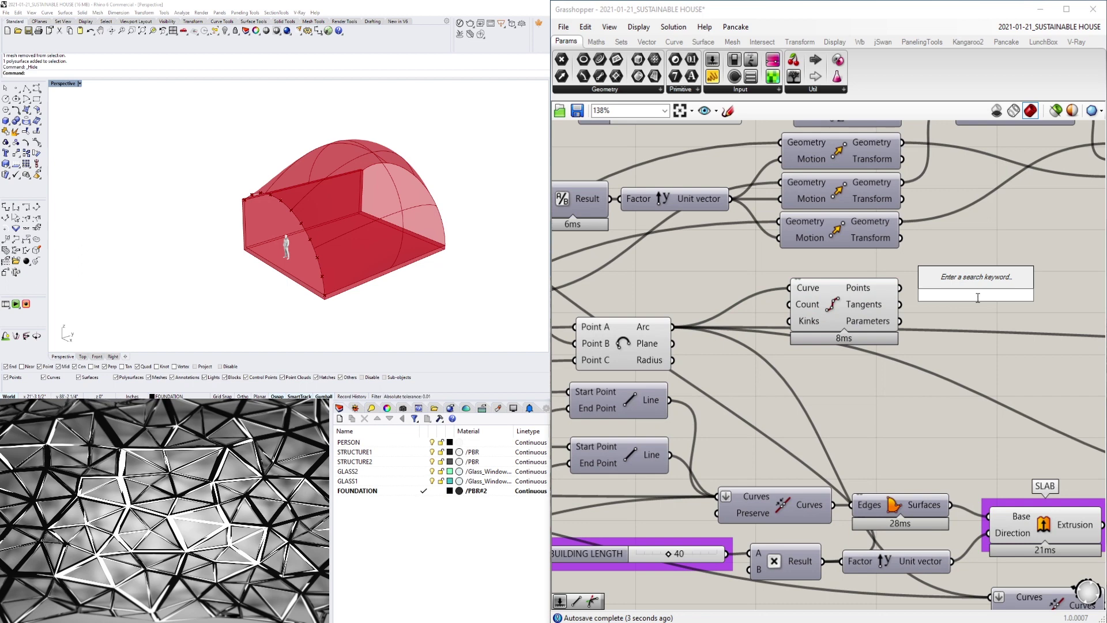
{"action": "type", "text": "IN"}
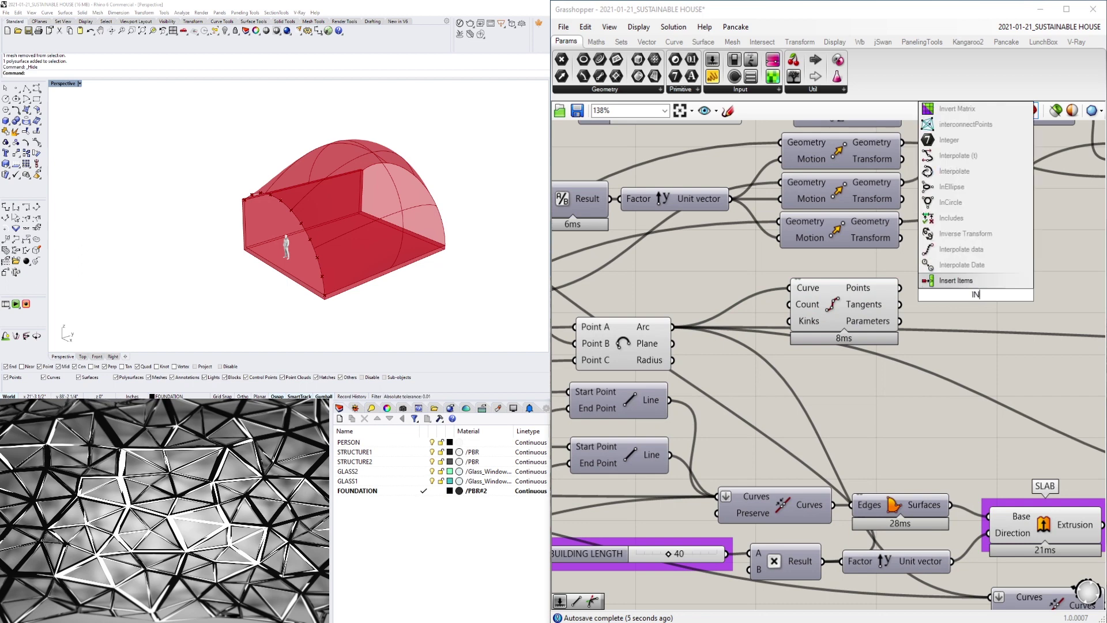
{"action": "left_click", "coordinate": [955, 171]}
{"action": "left_click_drag", "start_coordinate": [900, 288], "coordinate": [959, 301]}
{"action": "scroll", "coordinate": [252, 187], "scroll_direction": "up", "scroll_amount": 8}
{"action": "scroll", "coordinate": [265, 206], "scroll_direction": "up", "scroll_amount": 3}
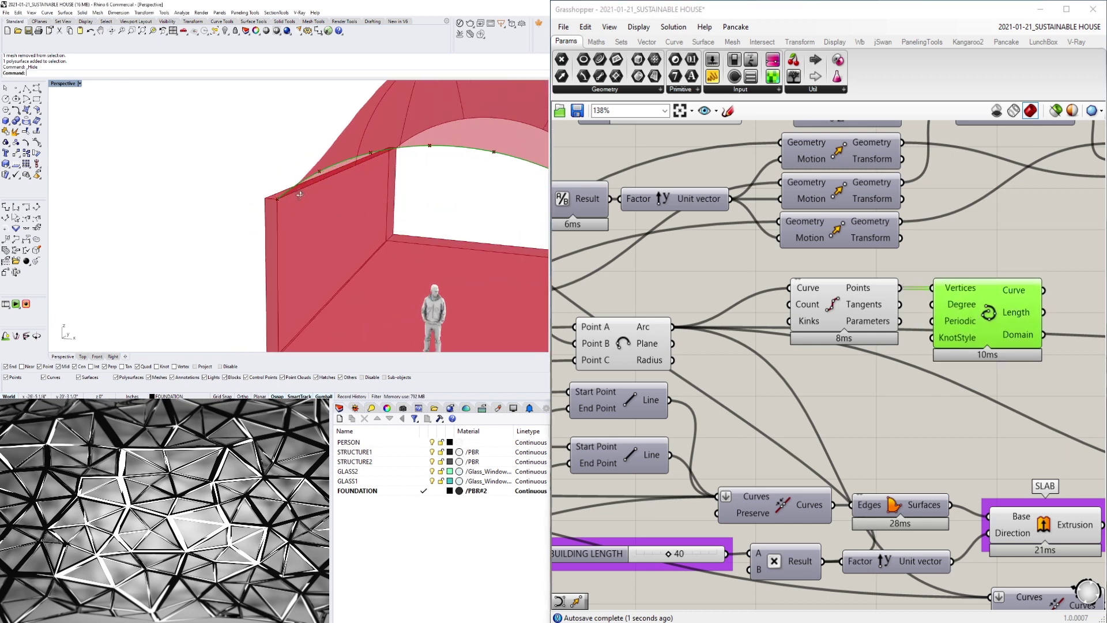
{"action": "scroll", "coordinate": [933, 271], "scroll_direction": "down", "scroll_amount": 1}
Duplicate the Divide Curve and Interpolate components and place the copies beside the middle arc component
{"action": "left_click", "coordinate": [883, 296]}
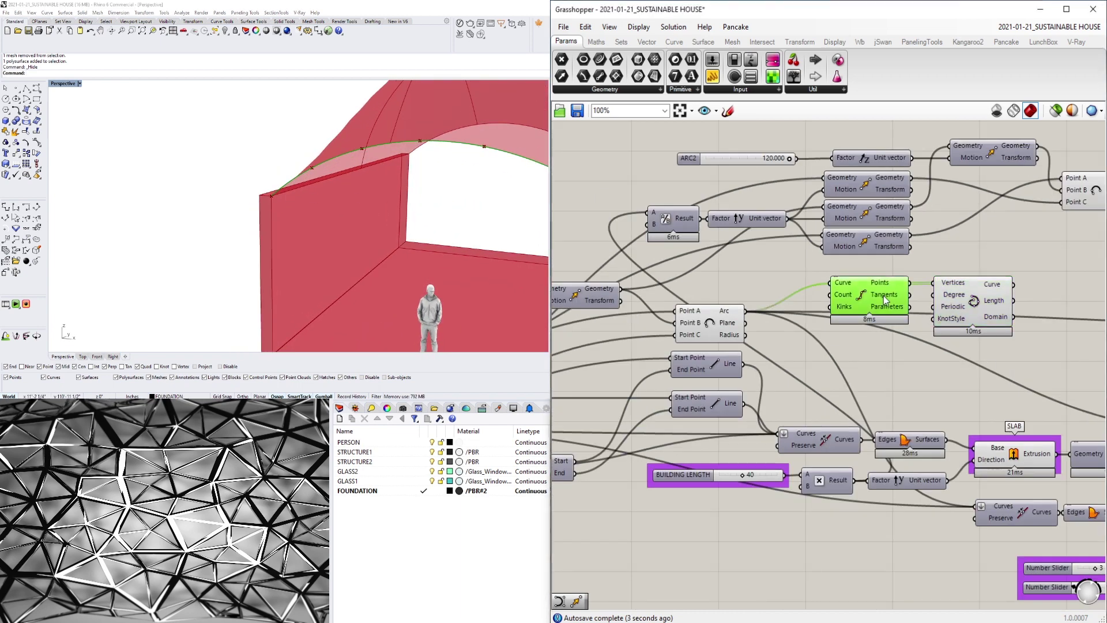
{"action": "left_click", "coordinate": [967, 297], "text": "shift"}
{"action": "scroll", "coordinate": [939, 323], "scroll_direction": "down", "scroll_amount": 2}
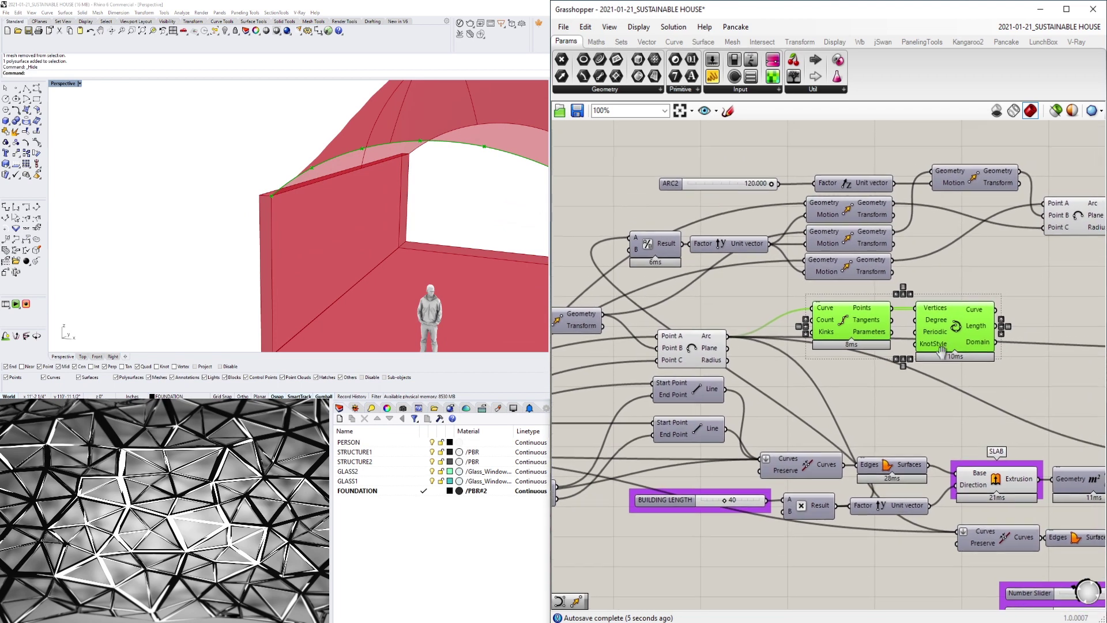
{"action": "right_click_drag", "start_coordinate": [904, 361], "coordinate": [774, 321]}
{"action": "scroll", "coordinate": [774, 321], "scroll_direction": "down", "scroll_amount": 1}
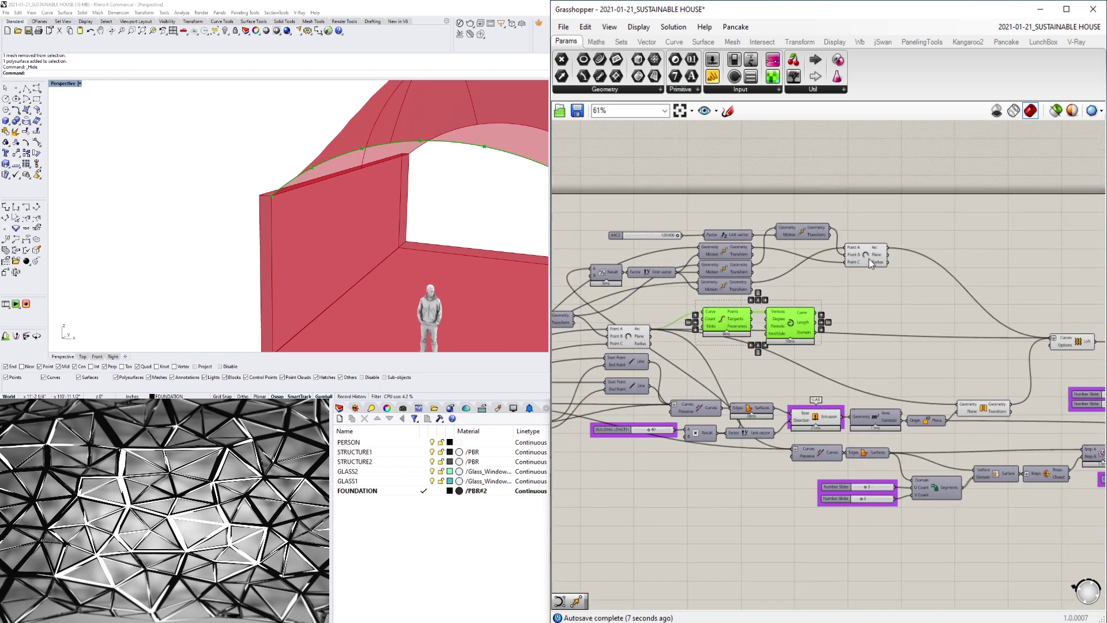
{"action": "left_click", "coordinate": [868, 256]}
{"action": "scroll", "coordinate": [340, 167], "scroll_direction": "down", "scroll_amount": 3}
{"action": "scroll", "coordinate": [353, 167], "scroll_direction": "down", "scroll_amount": 2}
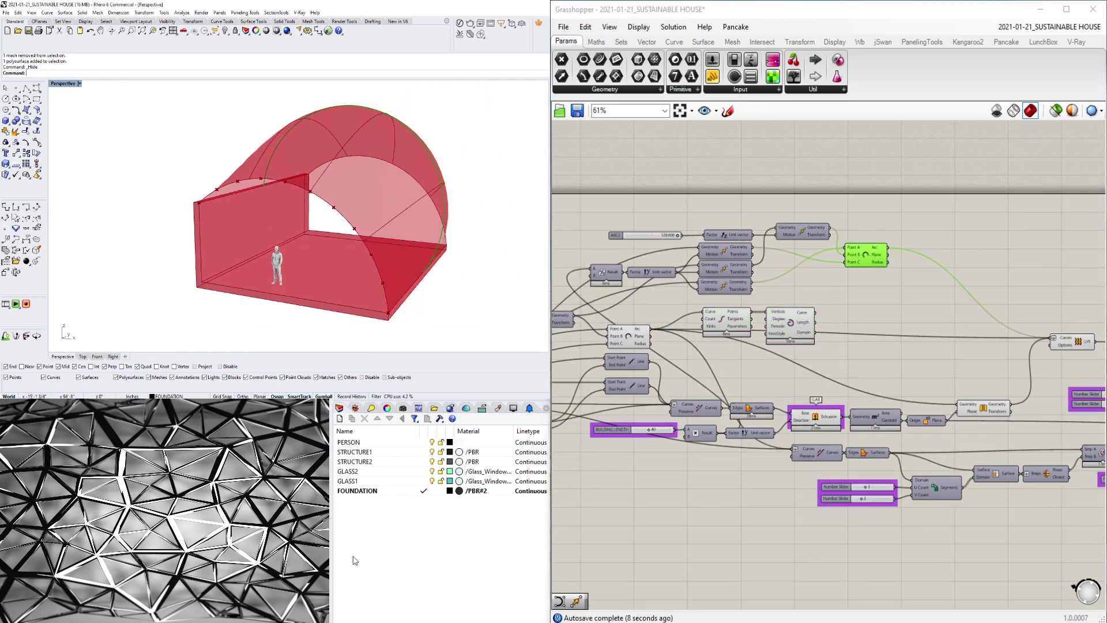
{"action": "left_click", "coordinate": [717, 316], "text": "shift"}
{"action": "left_click", "coordinate": [787, 315]}
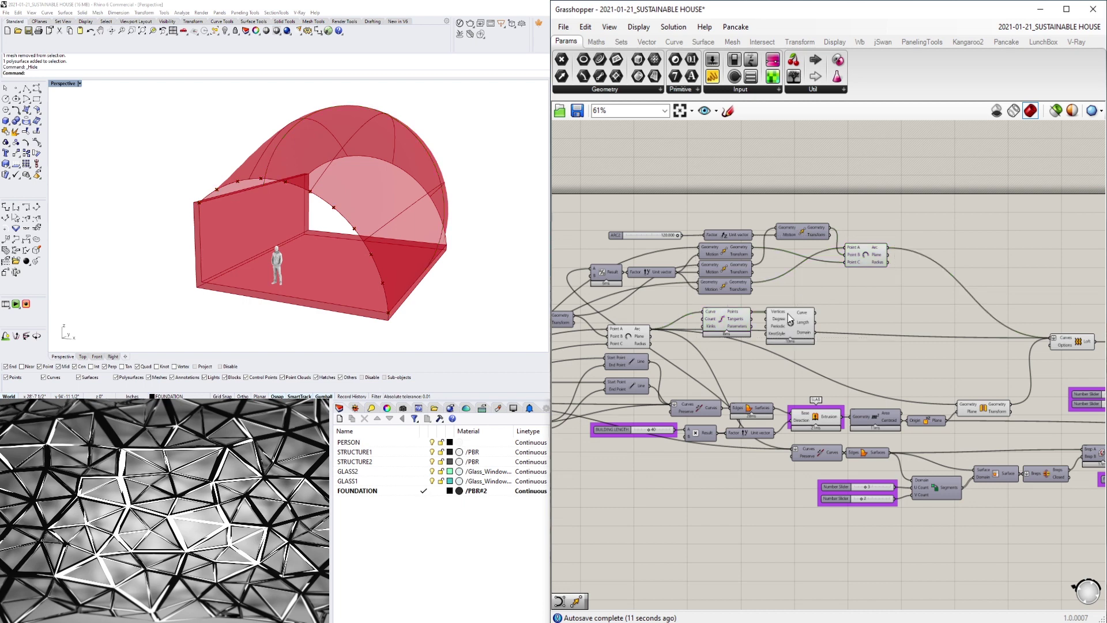
{"action": "left_click", "coordinate": [729, 321], "text": "shift"}
{"action": "left_click_drag", "start_coordinate": [779, 323], "coordinate": [973, 228], "text": "alt"}
Connect the middle arc's Arc output to the Curve input of the copied Divide Curve component
{"action": "scroll", "coordinate": [891, 249], "scroll_direction": "up", "scroll_amount": 3}
{"action": "right_click_drag", "start_coordinate": [891, 249], "coordinate": [826, 291]}
{"action": "left_click", "coordinate": [823, 290]}
{"action": "left_click", "coordinate": [826, 286]}
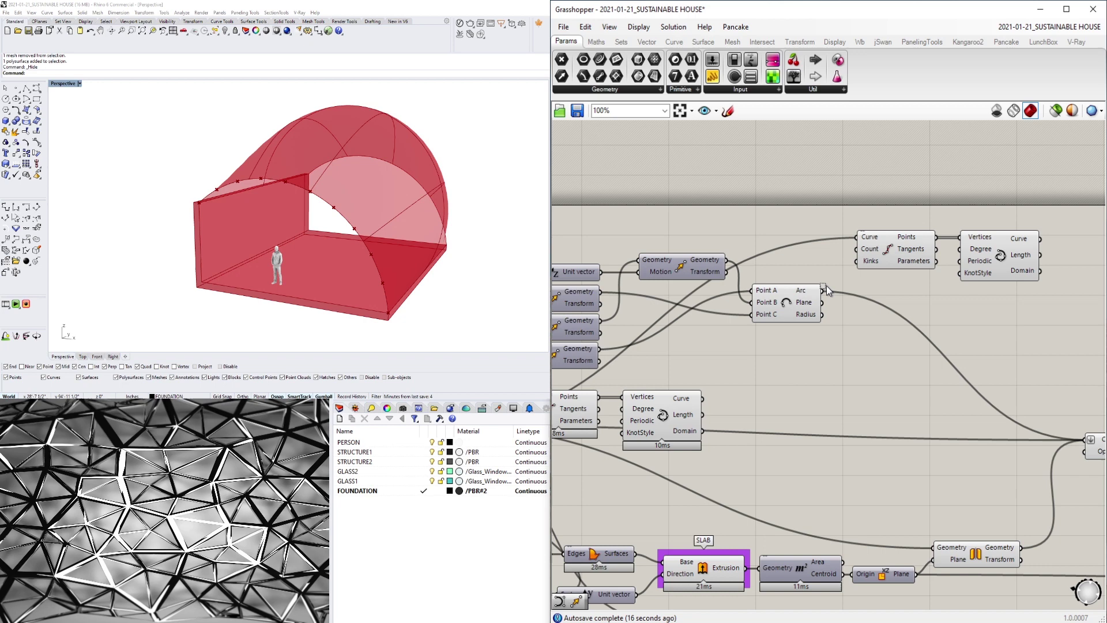
{"action": "left_click_drag", "start_coordinate": [826, 285], "coordinate": [857, 237]}
{"action": "right_click_drag", "start_coordinate": [991, 252], "coordinate": [918, 256]}
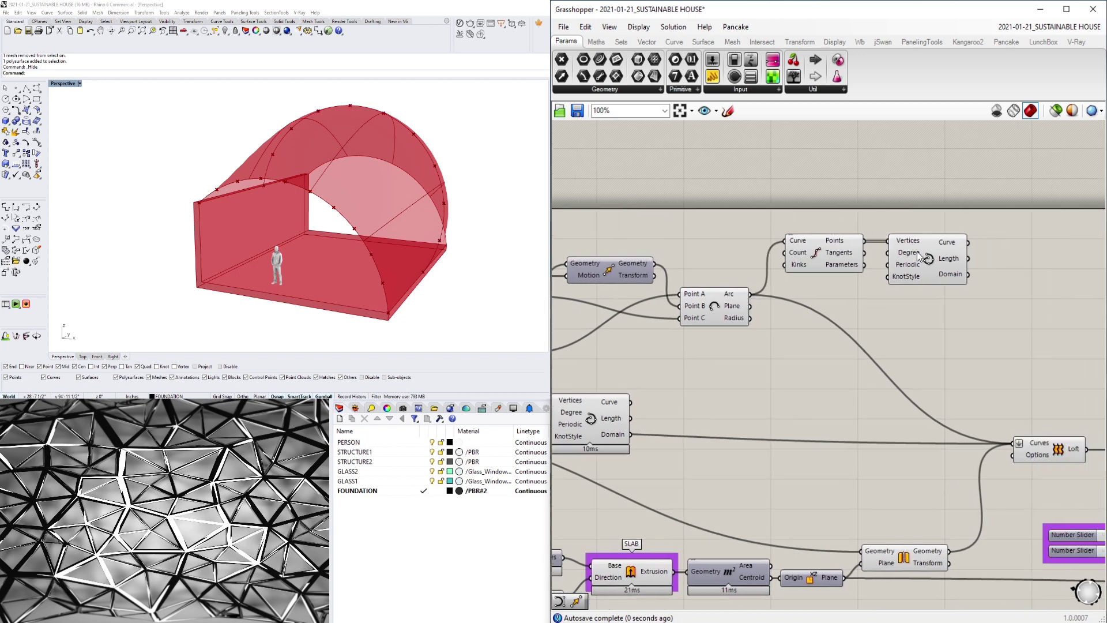
Duplicate the Divide Curve and Interpolate pair again near the Loft and feed the mirrored arc into its Curve input
{"action": "left_click", "coordinate": [919, 256]}
{"action": "scroll", "coordinate": [916, 262], "scroll_direction": "down", "scroll_amount": 3}
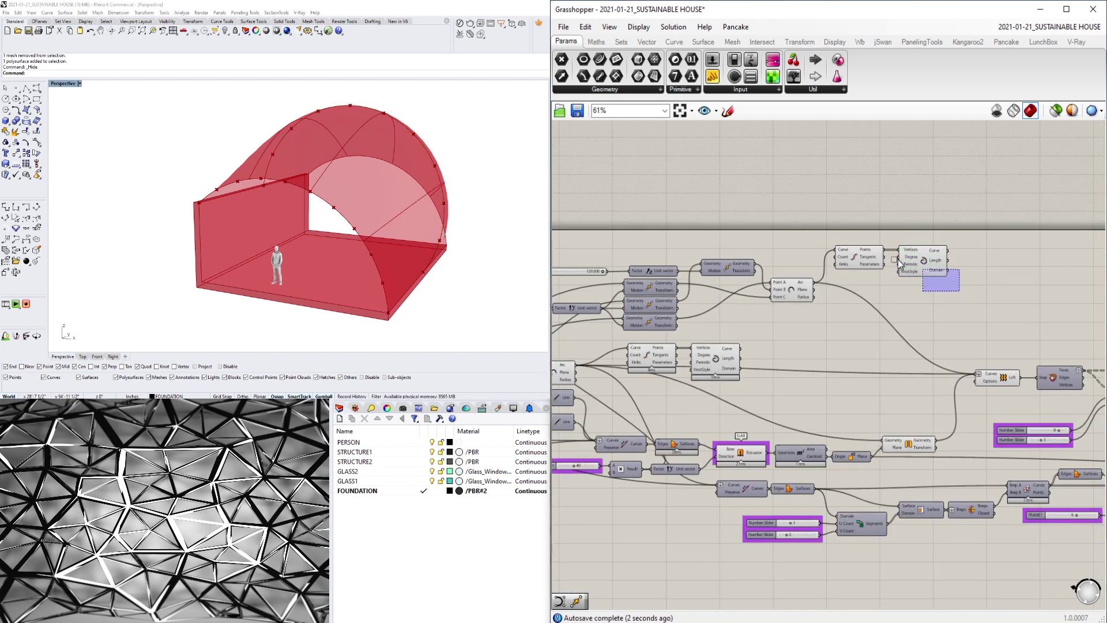
{"action": "left_click_drag", "start_coordinate": [898, 259], "coordinate": [868, 246]}
{"action": "left_click_drag", "start_coordinate": [863, 257], "coordinate": [927, 318], "text": "alt"}
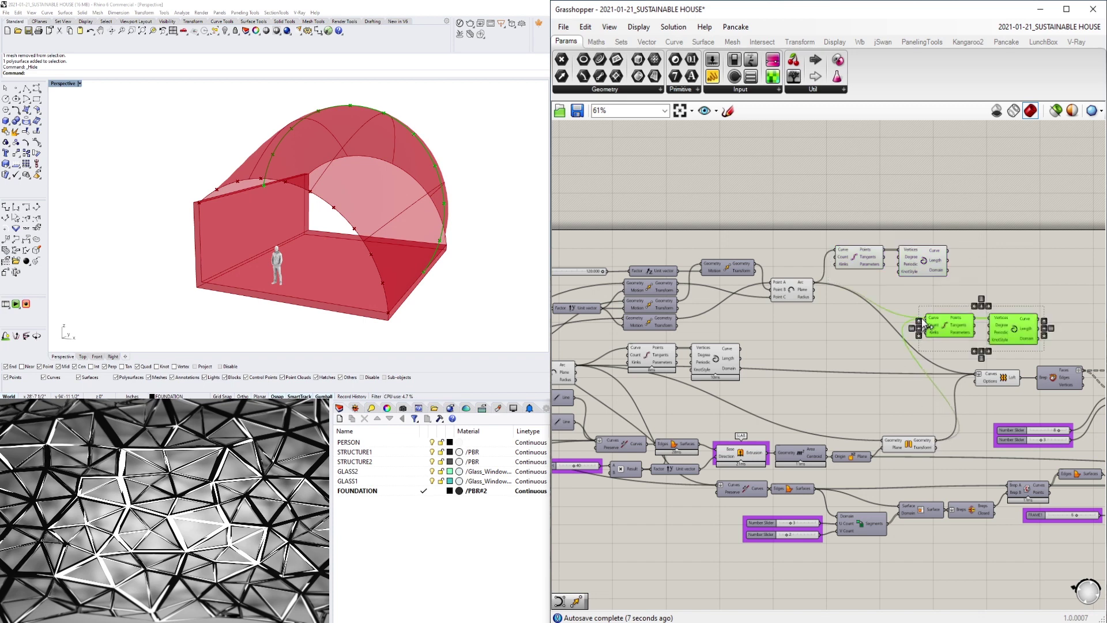
Add a Number Slider with the value 5 near the middle arc's Divide Curve component
{"action": "double_click", "coordinate": [758, 246]}
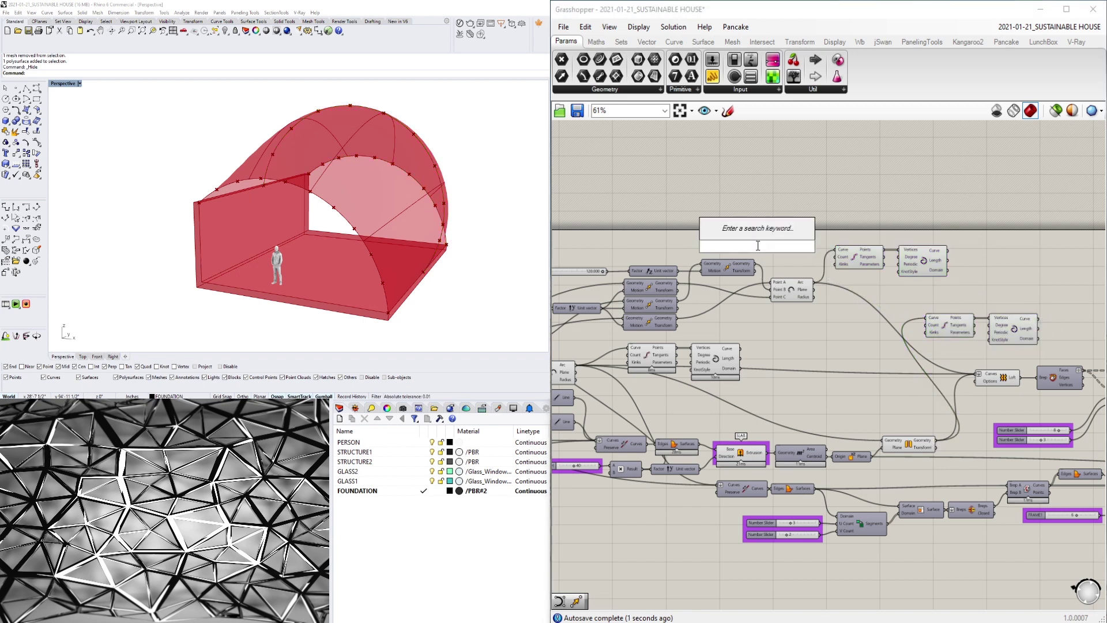
{"action": "type", "text": "1"}
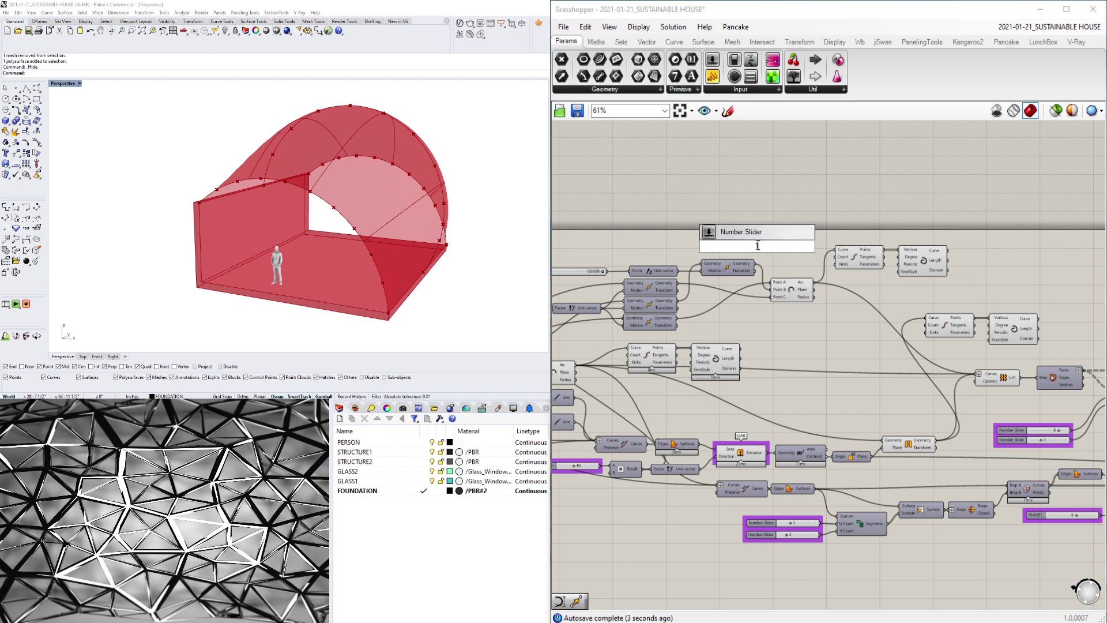
{"action": "key", "text": "BackSpace"}
{"action": "type", "text": "5"}
{"action": "key", "text": "Return"}
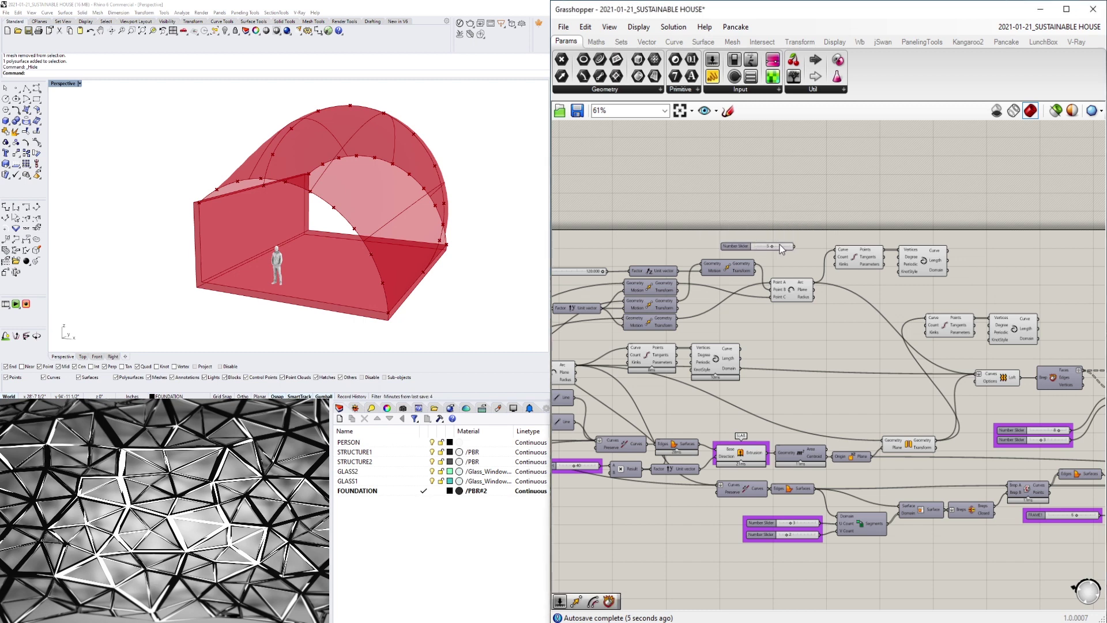
Connect the new slider to the Count inputs of the Divide Curve components for the middle and mirrored arcs
{"action": "scroll", "coordinate": [777, 252], "scroll_direction": "up", "scroll_amount": 1}
{"action": "scroll", "coordinate": [777, 253], "scroll_direction": "up", "scroll_amount": 1}
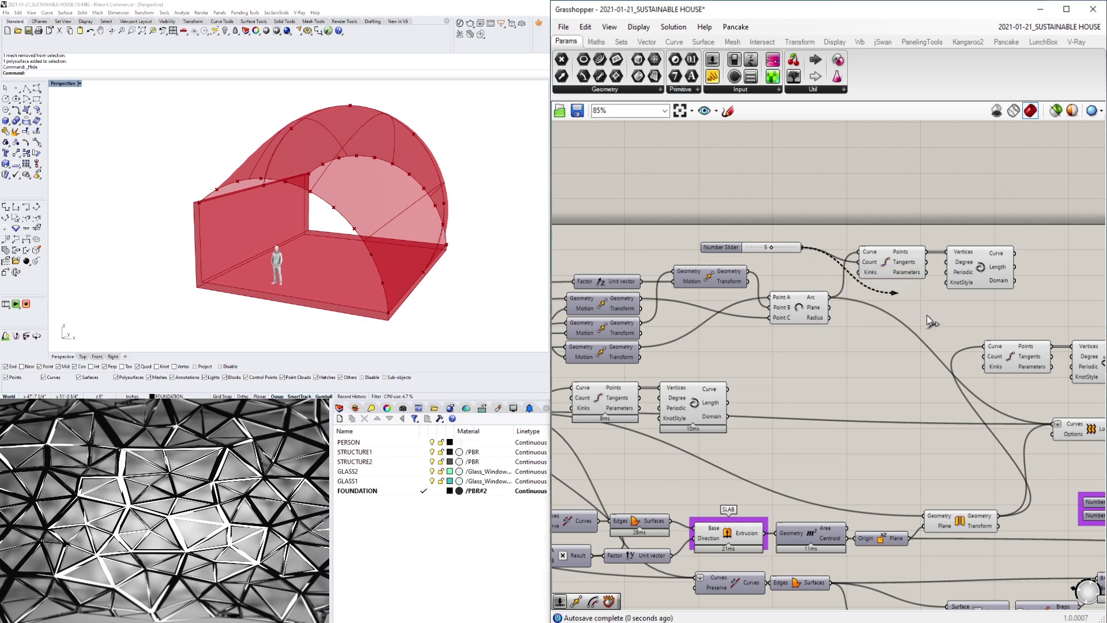
{"action": "left_click_drag", "start_coordinate": [927, 318], "coordinate": [983, 359]}
{"action": "left_click_drag", "start_coordinate": [803, 250], "coordinate": [699, 336]}
{"action": "scroll", "coordinate": [990, 354], "scroll_direction": "down", "scroll_amount": 2}
Connect the division count slider to the Count input of the first arc's Divide Curve component as well
{"action": "left_click", "coordinate": [1000, 355]}
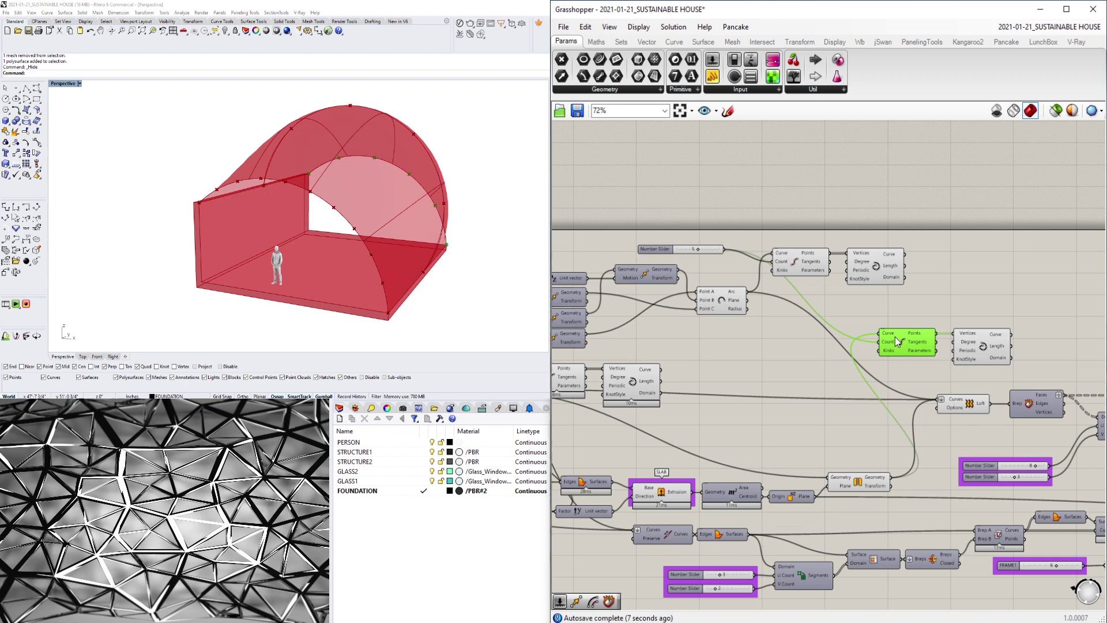
{"action": "left_click", "coordinate": [801, 256], "text": "shift"}
{"action": "scroll", "coordinate": [766, 296], "scroll_direction": "down", "scroll_amount": 2}
{"action": "right_click_drag", "start_coordinate": [735, 320], "coordinate": [909, 336]}
{"action": "scroll", "coordinate": [851, 346], "scroll_direction": "up", "scroll_amount": 3}
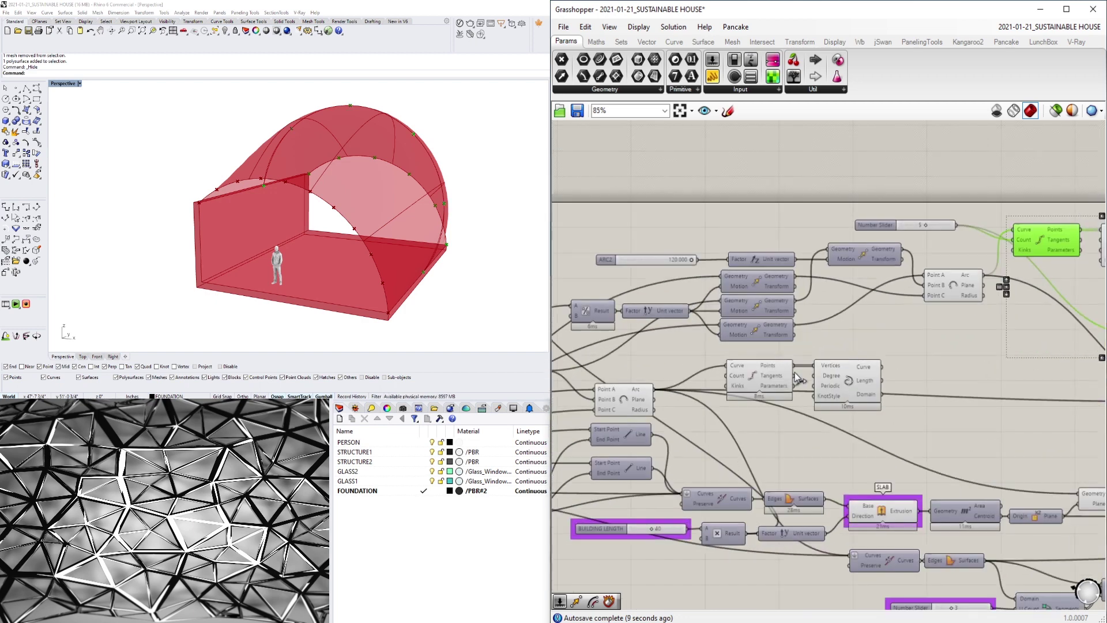
{"action": "left_click", "coordinate": [768, 371]}
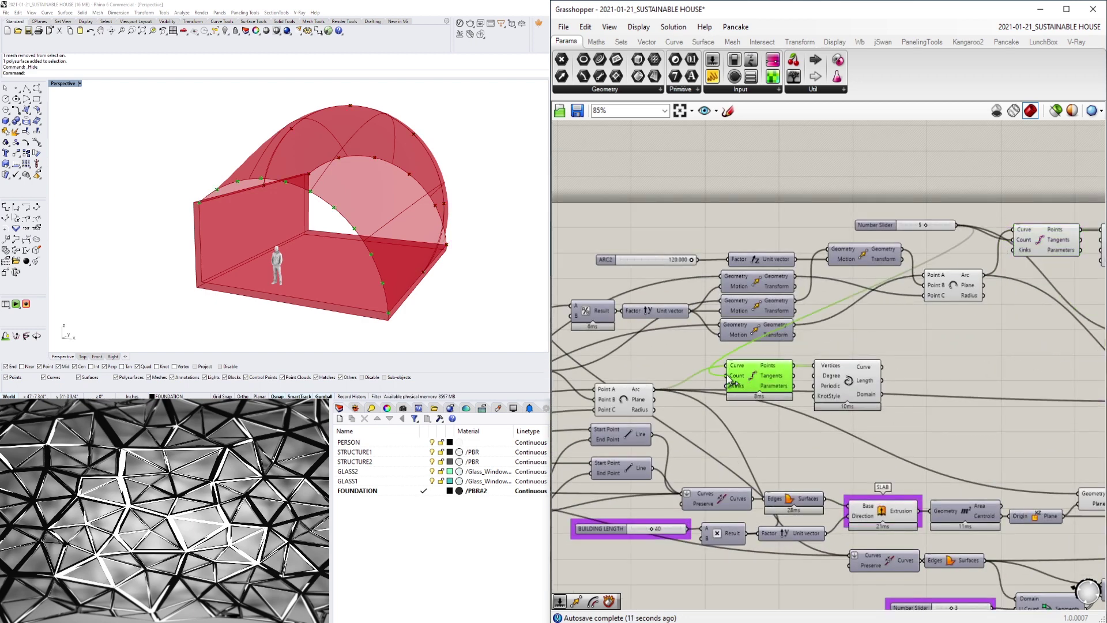
Place the count slider upstream above the ARC2 slider and shift the entire definition down from the canvas's upper edge
{"action": "left_click", "coordinate": [878, 225]}
{"action": "left_click_drag", "start_coordinate": [841, 225], "coordinate": [692, 209]}
{"action": "scroll", "coordinate": [724, 216], "scroll_direction": "down", "scroll_amount": 3}
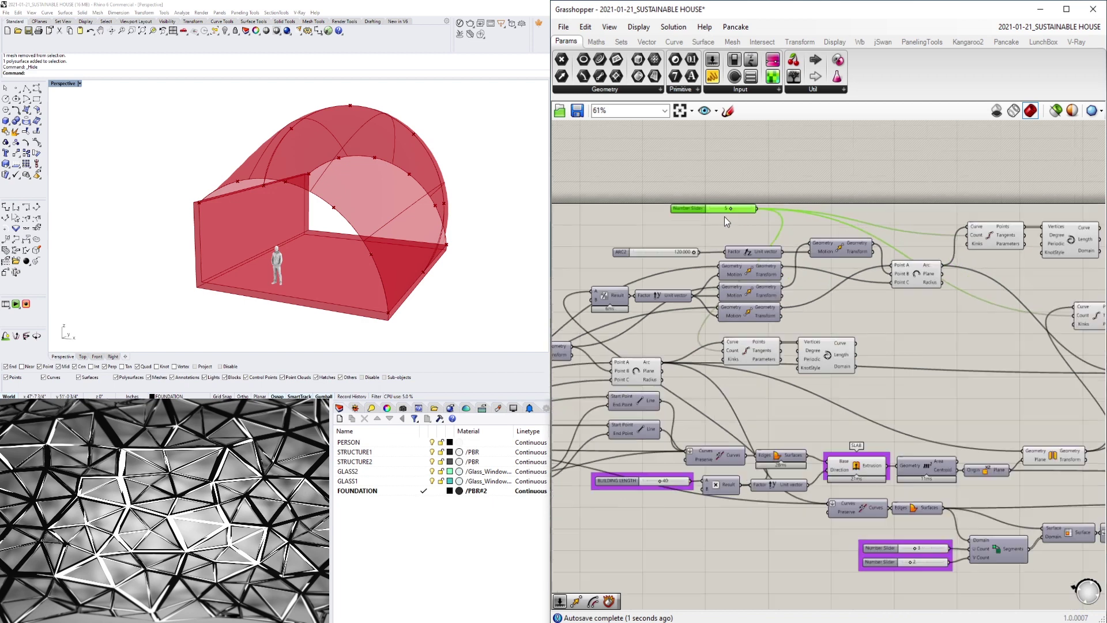
{"action": "right_click_drag", "start_coordinate": [725, 216], "coordinate": [747, 280]}
{"action": "scroll", "coordinate": [899, 468], "scroll_direction": "down", "scroll_amount": 5}
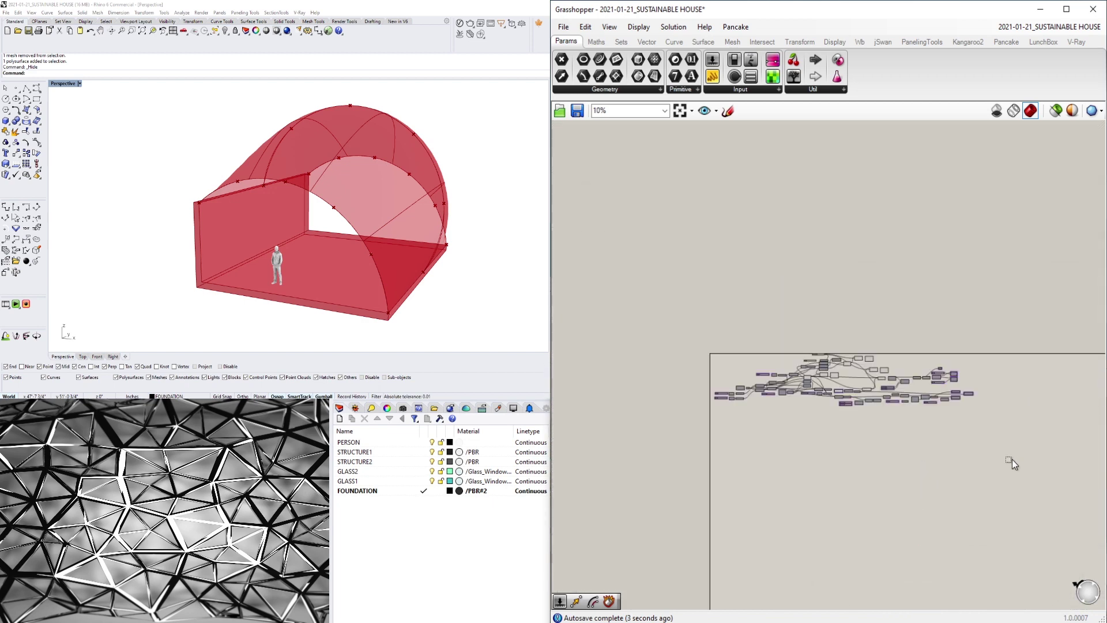
{"action": "left_click_drag", "start_coordinate": [1012, 459], "coordinate": [695, 318]}
{"action": "scroll", "coordinate": [816, 356], "scroll_direction": "up", "scroll_amount": 3}
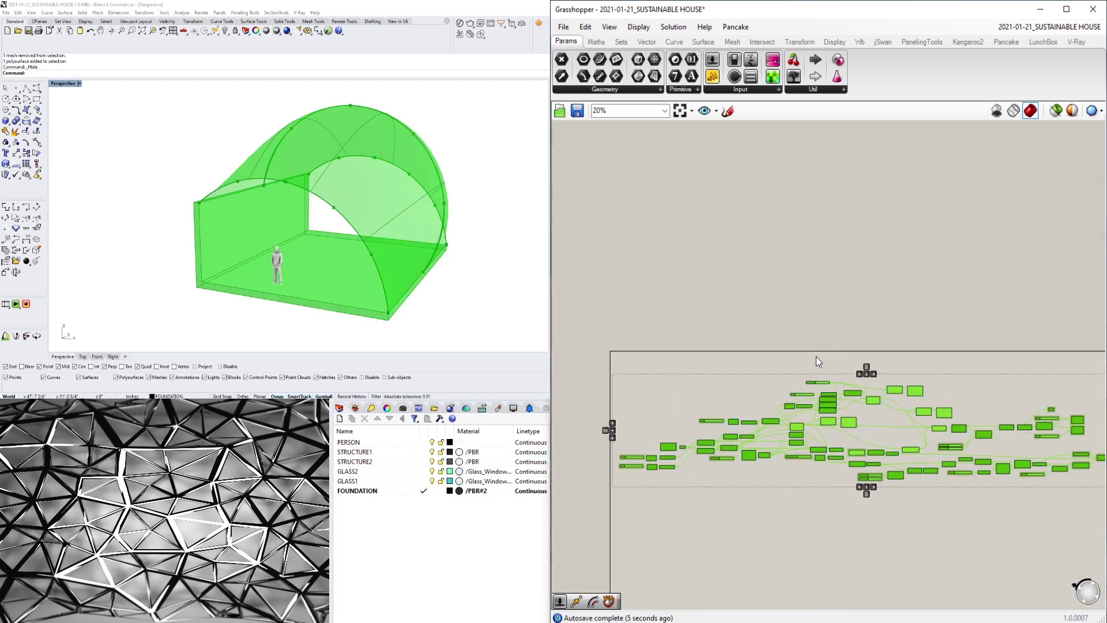
{"action": "left_click", "coordinate": [816, 356]}
{"action": "scroll", "coordinate": [807, 381], "scroll_direction": "up", "scroll_amount": 4}
{"action": "left_click_drag", "start_coordinate": [797, 398], "coordinate": [674, 385]}
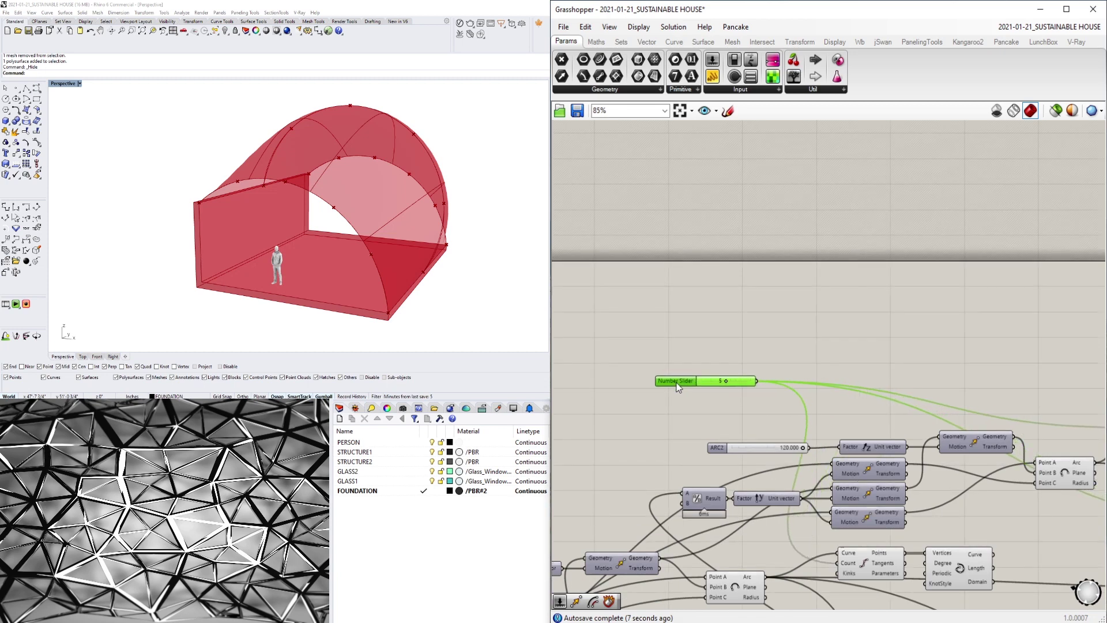
Set the shared division count slider to 8
{"action": "scroll", "coordinate": [674, 385], "scroll_direction": "up", "scroll_amount": 5}
{"action": "scroll", "coordinate": [753, 391], "scroll_direction": "up", "scroll_amount": 2}
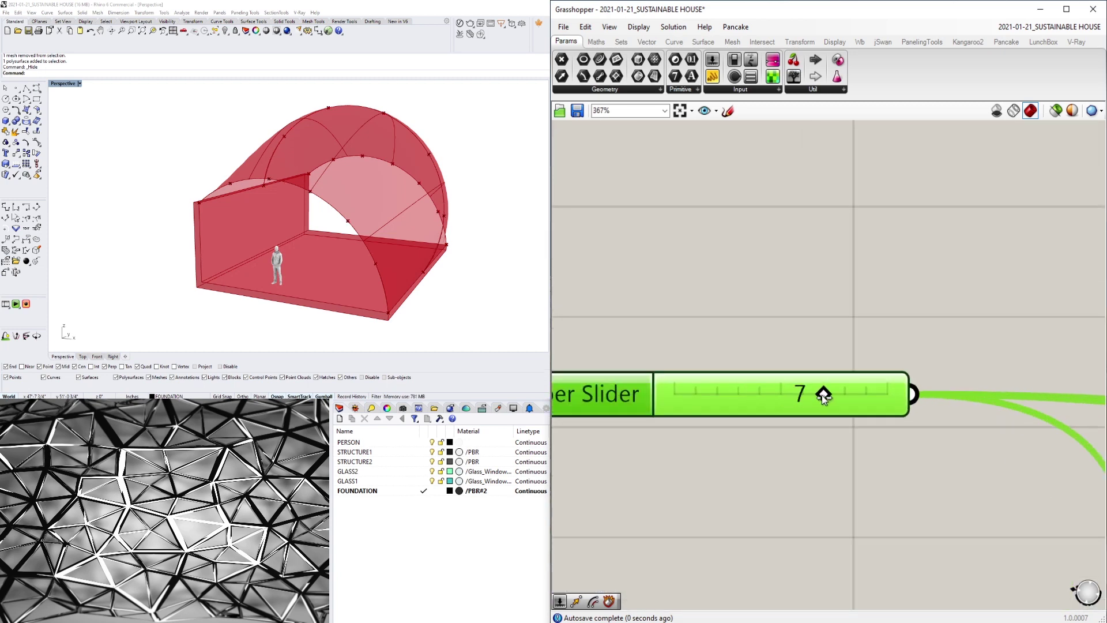
{"action": "left_click_drag", "start_coordinate": [821, 396], "coordinate": [845, 393]}
{"action": "scroll", "coordinate": [933, 385], "scroll_direction": "down", "scroll_amount": 5}
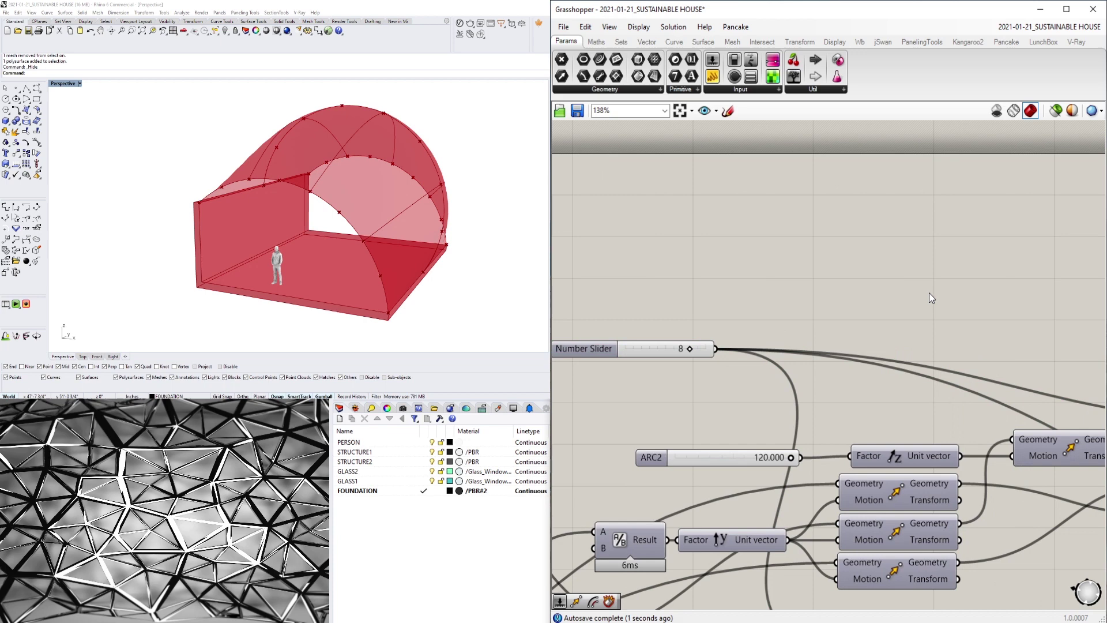
Select the three Interpolate components together and examine their curves on the house model from another angle
{"action": "scroll", "coordinate": [929, 293], "scroll_direction": "down", "scroll_amount": 4}
{"action": "right_click_drag", "start_coordinate": [1009, 386], "coordinate": [757, 344]}
{"action": "left_click", "coordinate": [981, 344]}
{"action": "mouse_move", "coordinate": [957, 430]}
{"action": "right_mouse_down"}
{"action": "mouse_move", "coordinate": [900, 412]}
{"action": "mouse_move", "coordinate": [946, 394]}
{"action": "right_mouse_up"}
{"action": "left_click", "coordinate": [743, 423], "text": "shift"}
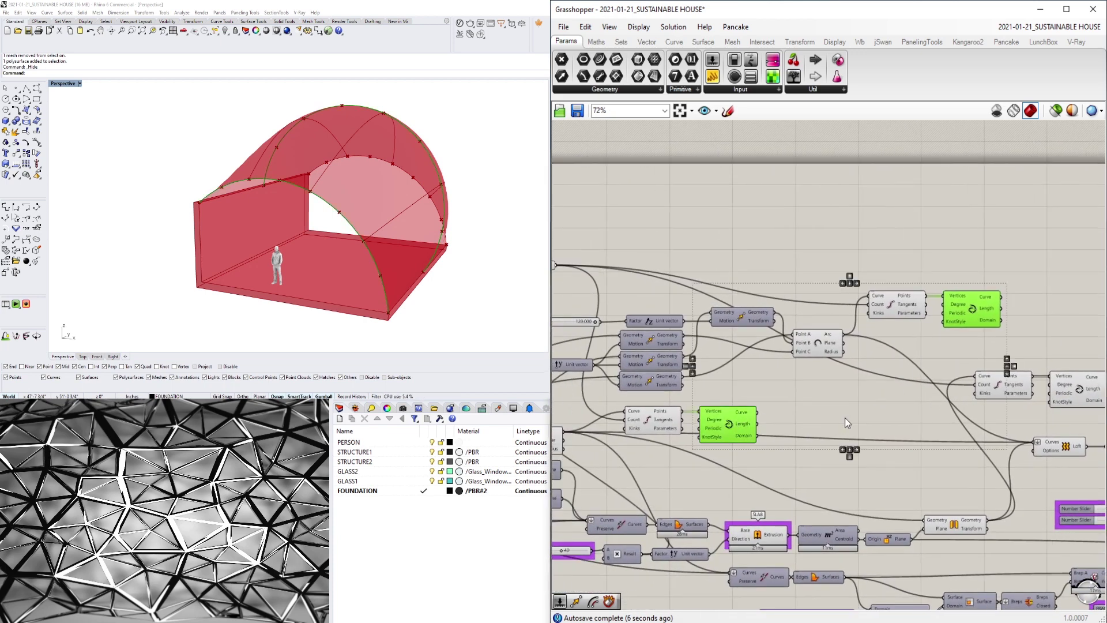
{"action": "right_click_drag", "start_coordinate": [847, 423], "coordinate": [740, 411]}
{"action": "left_click", "coordinate": [957, 381], "text": "shift"}
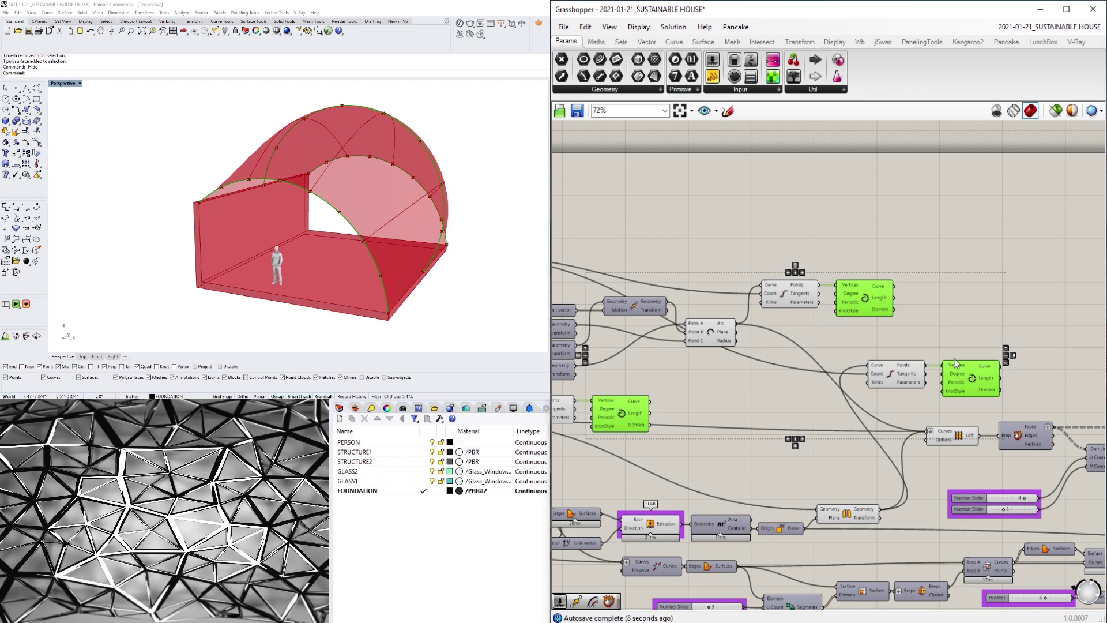
{"action": "right_click_drag", "start_coordinate": [359, 231], "coordinate": [321, 222]}
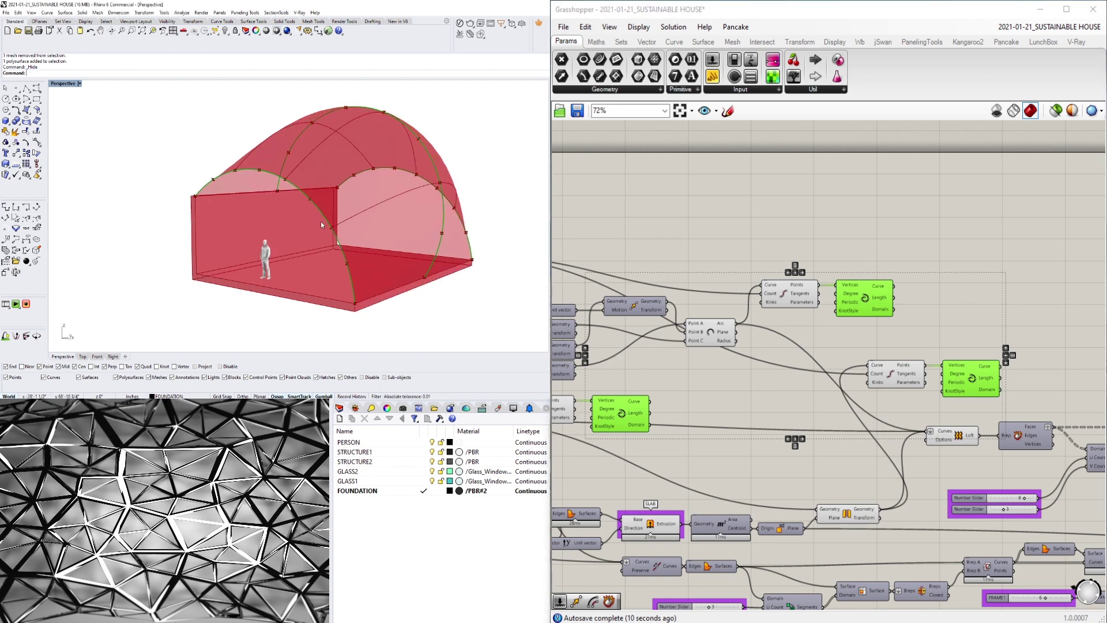
Add a Curve parameter above the Loft and feed it the first arc's interpolated curve
{"action": "double_click", "coordinate": [984, 322]}
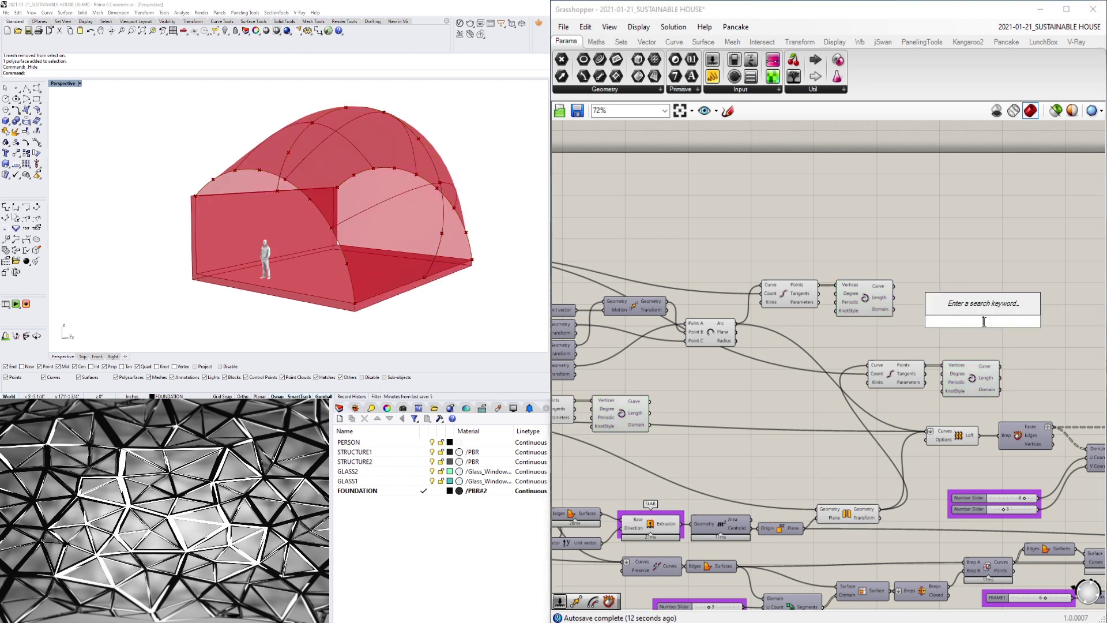
{"action": "type", "text": "CUR"}
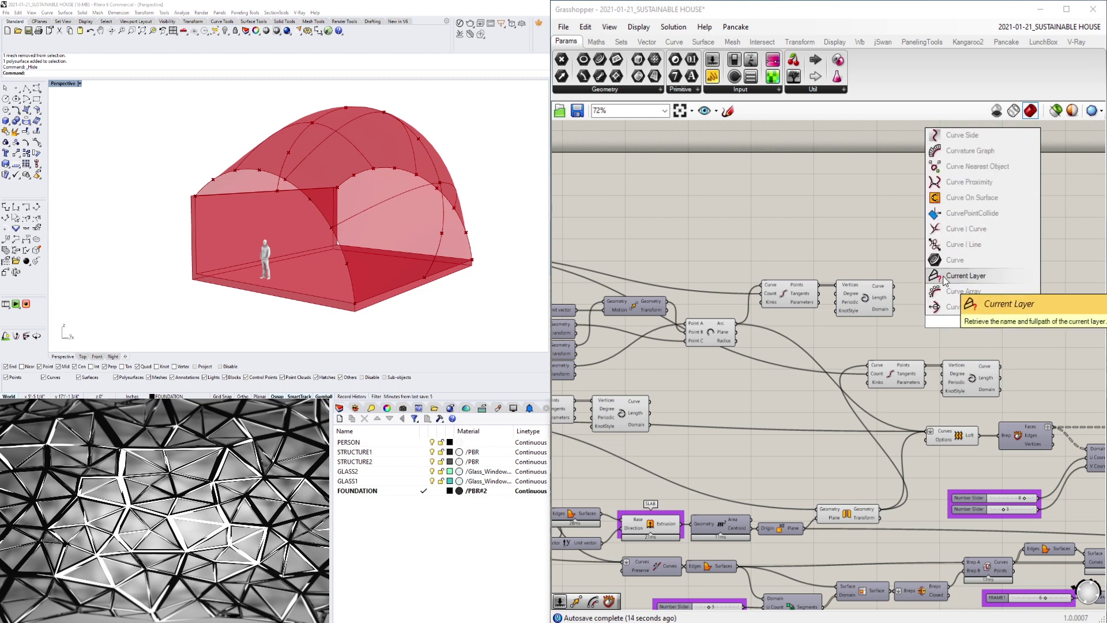
{"action": "left_click", "coordinate": [941, 259]}
{"action": "left_click", "coordinate": [874, 298]}
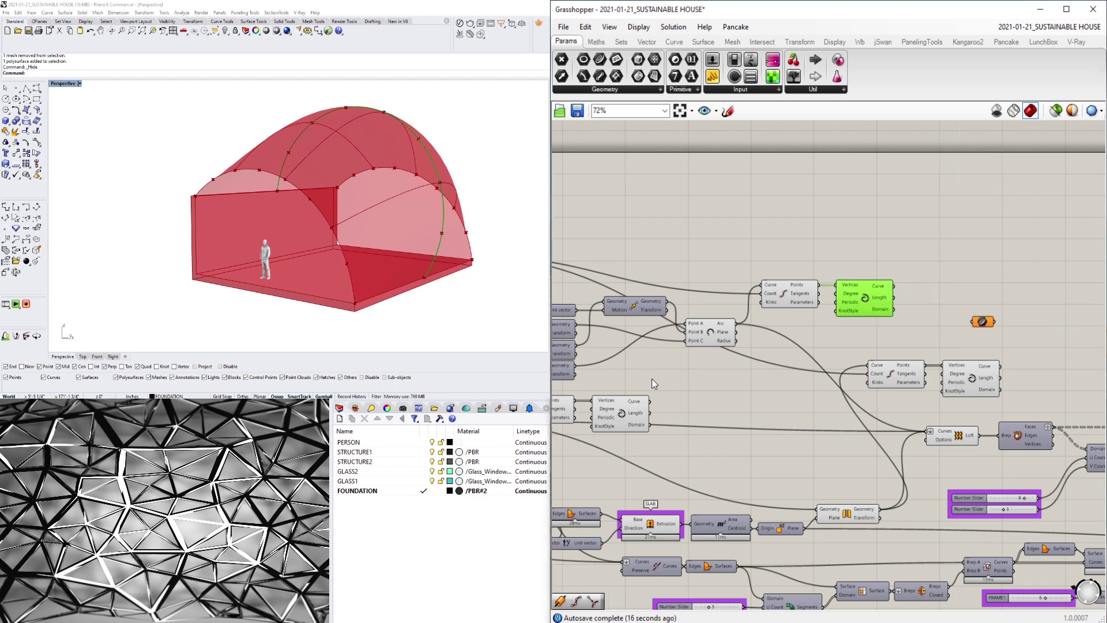
{"action": "left_click", "coordinate": [615, 405]}
{"action": "left_click_drag", "start_coordinate": [650, 401], "coordinate": [966, 294]}
Duplicate the Curve parameter twice, feeding one copy the middle arc's interpolated curve and the other the mirrored arc's
{"action": "left_click", "coordinate": [870, 296]}
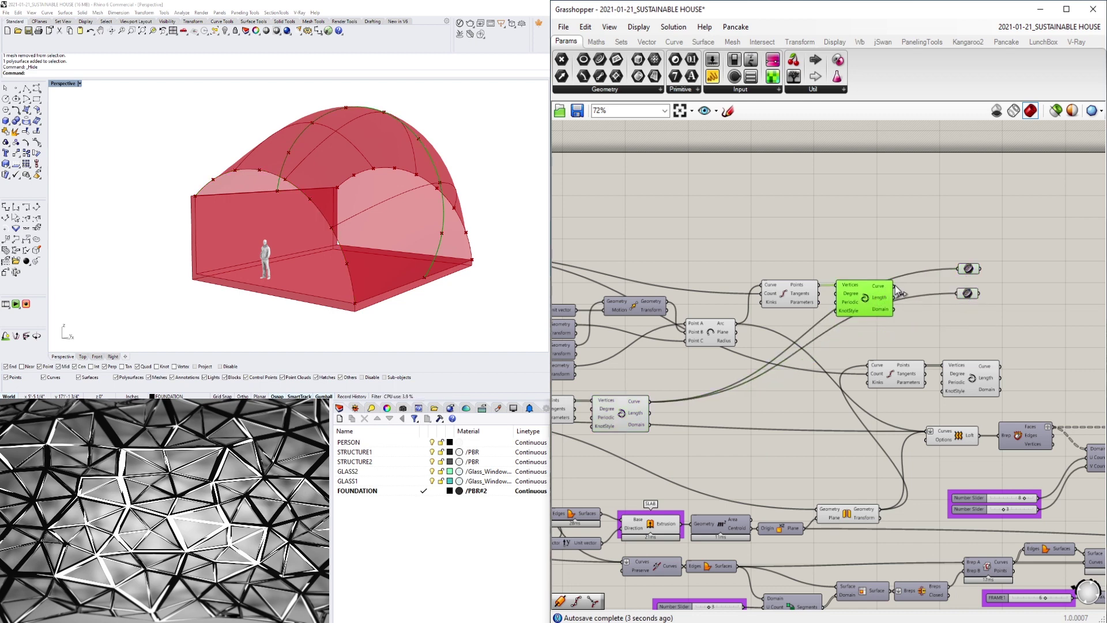
{"action": "left_click", "coordinate": [967, 293]}
{"action": "left_click_drag", "start_coordinate": [967, 293], "coordinate": [969, 284]}
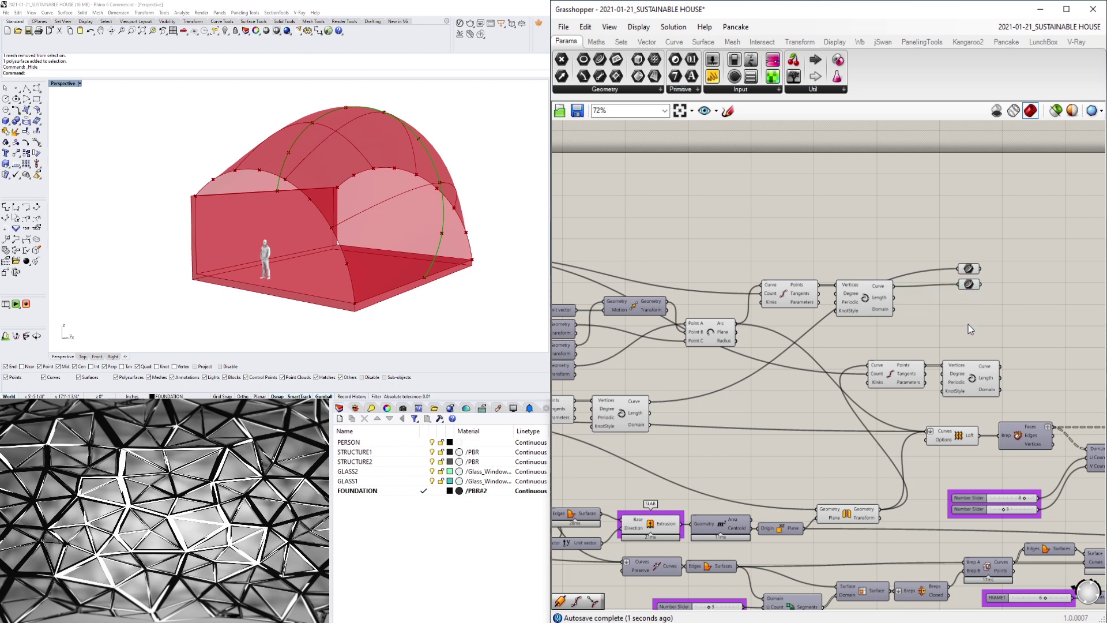
{"action": "left_click", "coordinate": [995, 370]}
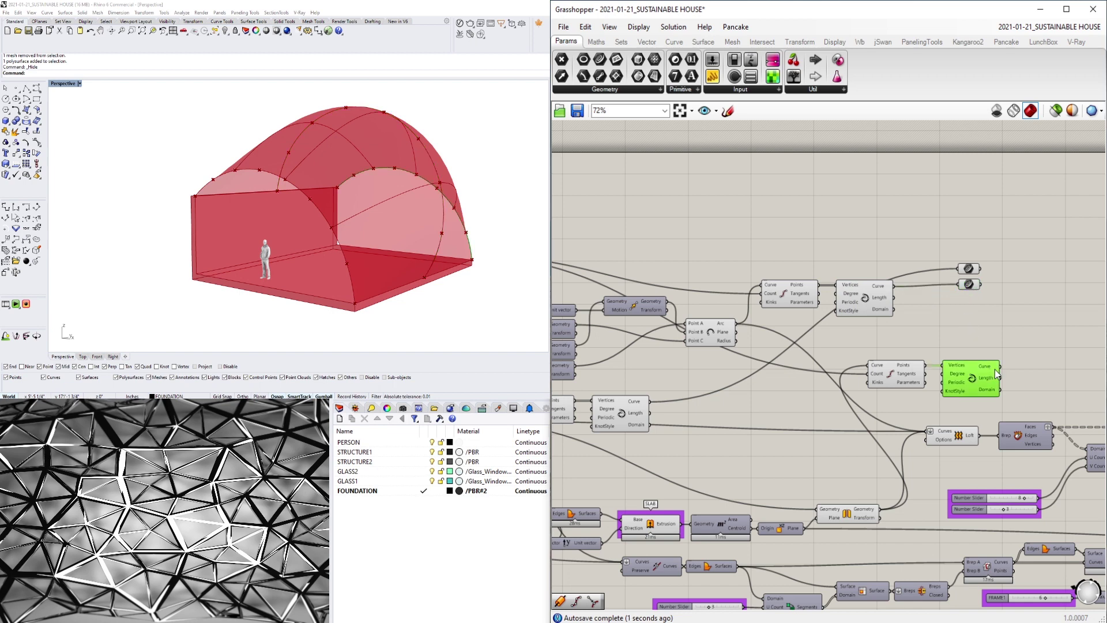
{"action": "left_click", "coordinate": [969, 286]}
{"action": "left_click_drag", "start_coordinate": [999, 367], "coordinate": [960, 299]}
Move the three stacked Curve parameters together to just beyond the mirrored arc's Interpolate component
{"action": "left_click_drag", "start_coordinate": [989, 316], "coordinate": [961, 243]}
{"action": "right_click_drag", "start_coordinate": [999, 263], "coordinate": [951, 249]}
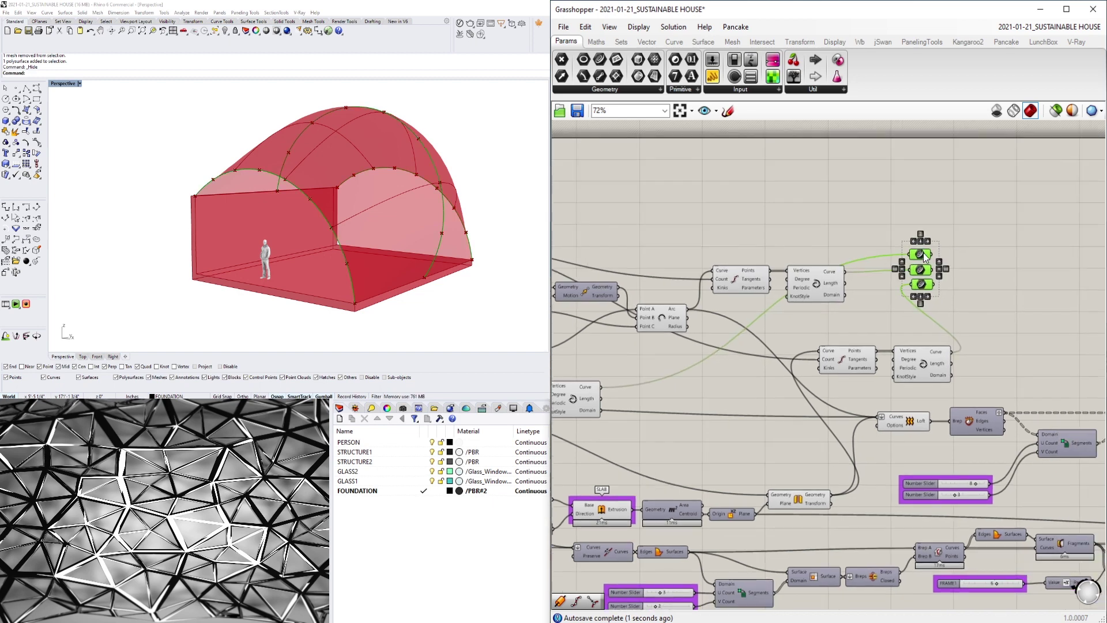
{"action": "left_click_drag", "start_coordinate": [923, 253], "coordinate": [981, 321]}
{"action": "left_click", "coordinate": [984, 268]}
{"action": "scroll", "coordinate": [944, 275], "scroll_direction": "down", "scroll_amount": 3}
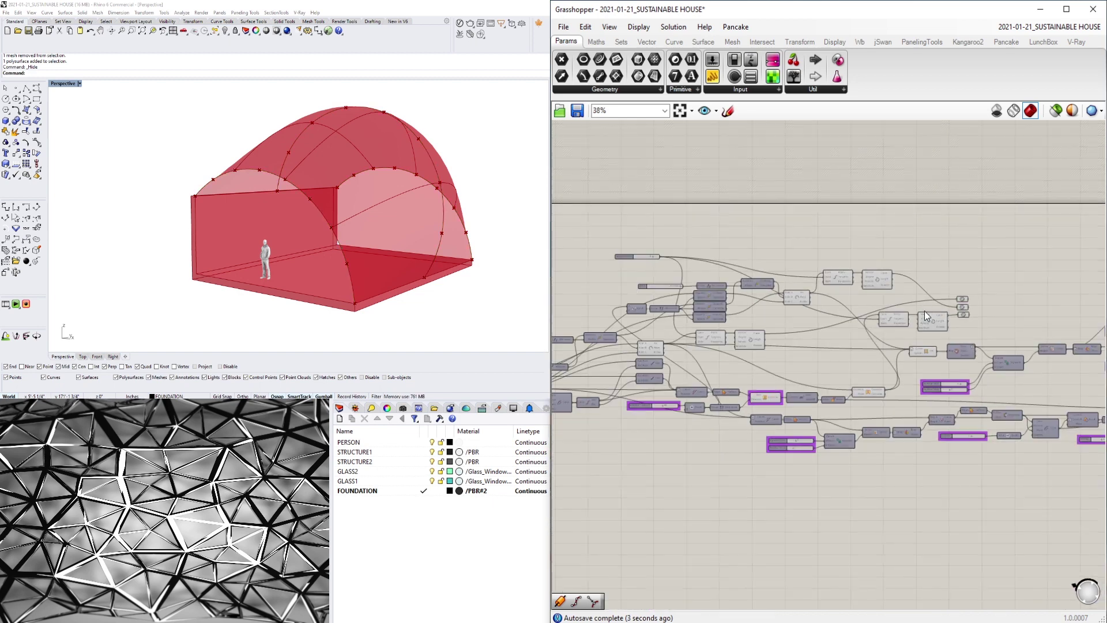
{"action": "scroll", "coordinate": [925, 310], "scroll_direction": "up", "scroll_amount": 3}
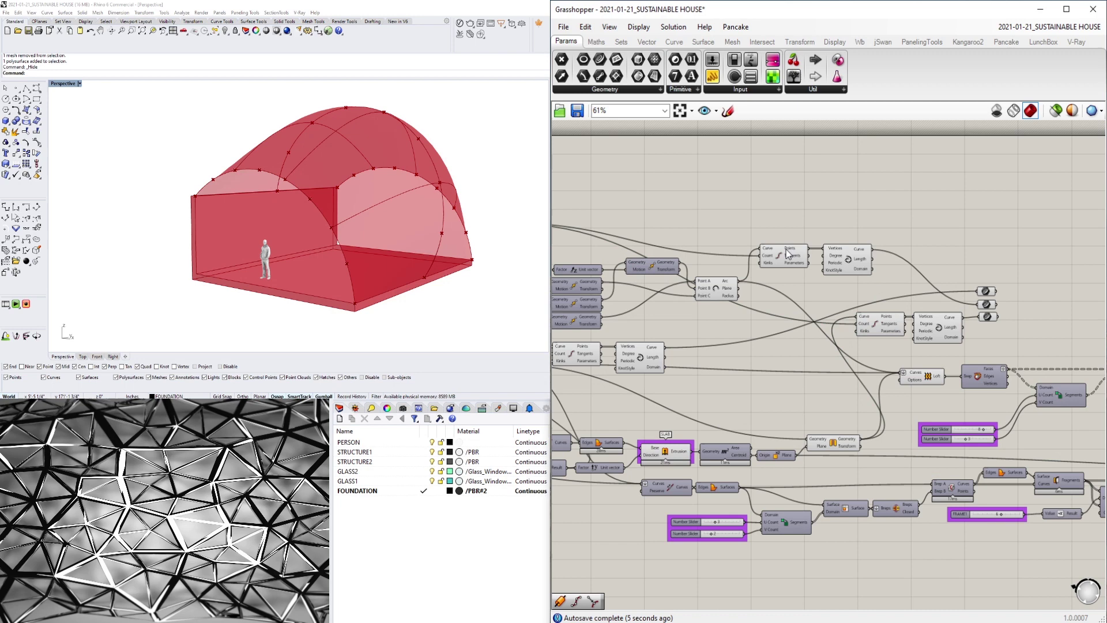
Tidy the spacing of the middle arc's Arc and Divide Curve components and the first arc's Divide Curve and Interpolate pair
{"action": "left_click_drag", "start_coordinate": [786, 249], "coordinate": [792, 249]}
{"action": "left_click_drag", "start_coordinate": [716, 289], "coordinate": [720, 275]}
{"action": "left_click", "coordinate": [749, 223]}
{"action": "right_click_drag", "start_coordinate": [871, 235], "coordinate": [1040, 236]}
{"action": "left_click_drag", "start_coordinate": [894, 400], "coordinate": [755, 353]}
{"action": "left_click", "coordinate": [980, 344]}
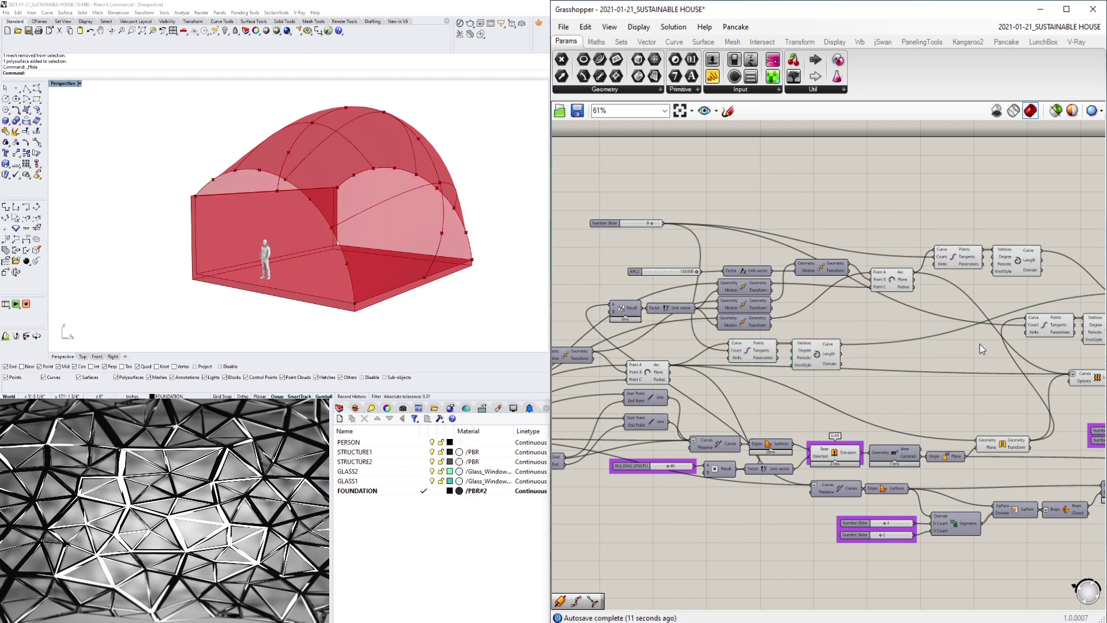
Turn off the preview of the Arc, Divide Curve, Interpolate and neighbouring Move components that build the three arcs
{"action": "right_click_drag", "start_coordinate": [1102, 361], "coordinate": [968, 340]}
{"action": "scroll", "coordinate": [978, 321], "scroll_direction": "down", "scroll_amount": 1}
{"action": "left_click_drag", "start_coordinate": [973, 324], "coordinate": [651, 184]}
{"action": "scroll", "coordinate": [743, 301], "scroll_direction": "up", "scroll_amount": 2}
{"action": "right_click_drag", "start_coordinate": [751, 297], "coordinate": [883, 305]}
{"action": "scroll", "coordinate": [898, 299], "scroll_direction": "up", "scroll_amount": 1}
{"action": "middle_click", "coordinate": [898, 299]}
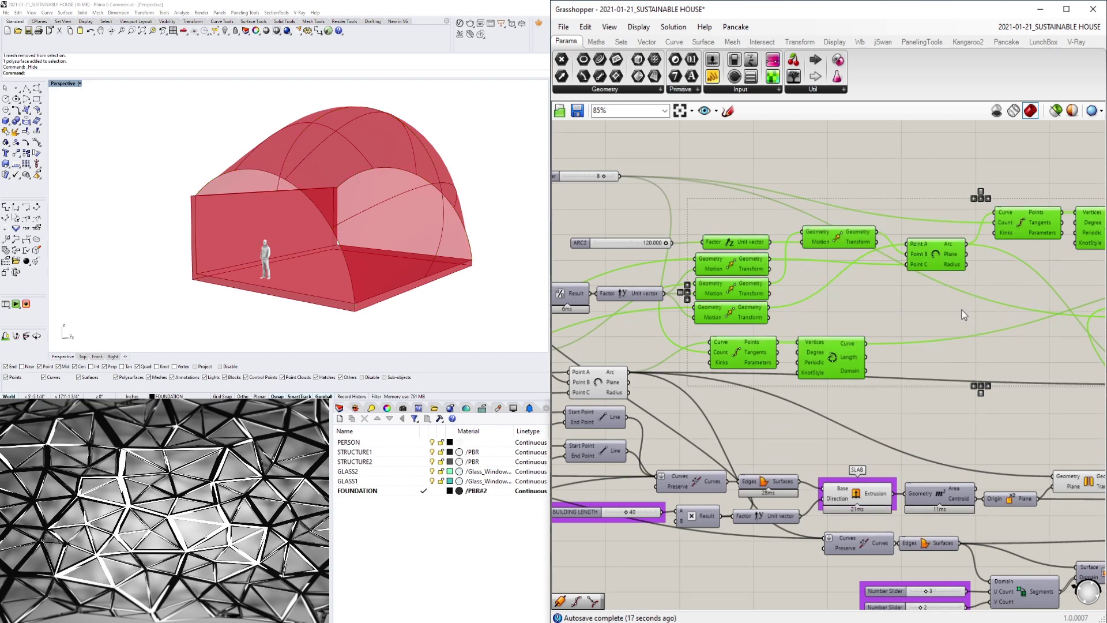
{"action": "scroll", "coordinate": [962, 310], "scroll_direction": "up", "scroll_amount": 2}
{"action": "left_click", "coordinate": [935, 335]}
Select the Loft and the three Curve parameters to examine the roof surface and the curve each one carries
{"action": "scroll", "coordinate": [871, 376], "scroll_direction": "up", "scroll_amount": 1}
{"action": "scroll", "coordinate": [870, 376], "scroll_direction": "down", "scroll_amount": 2}
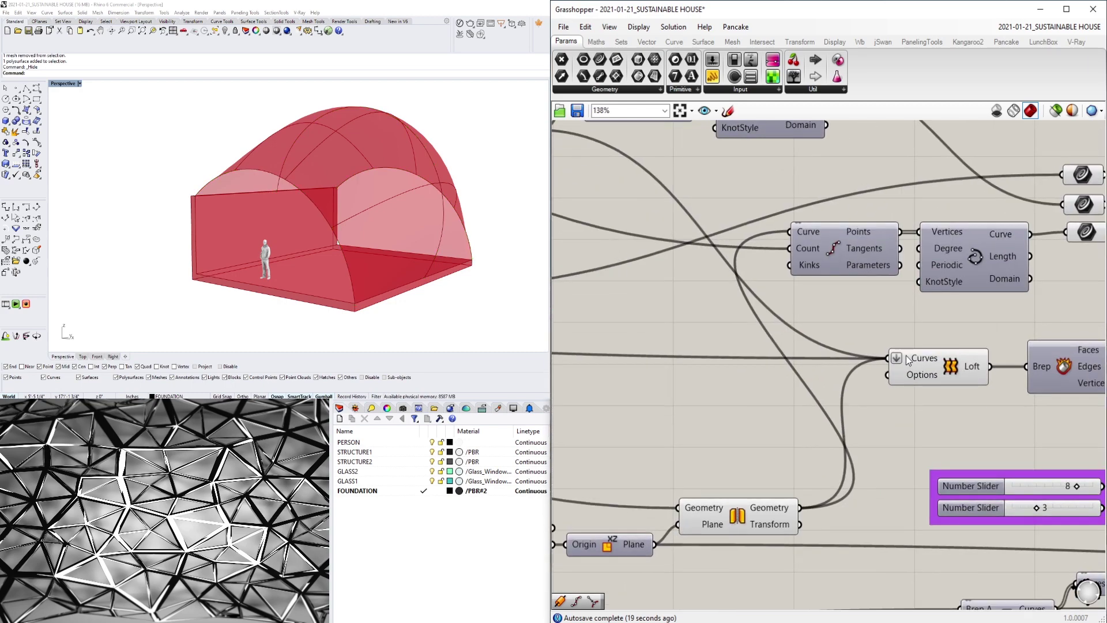
{"action": "left_click", "coordinate": [919, 366]}
{"action": "scroll", "coordinate": [914, 374], "scroll_direction": "down", "scroll_amount": 2}
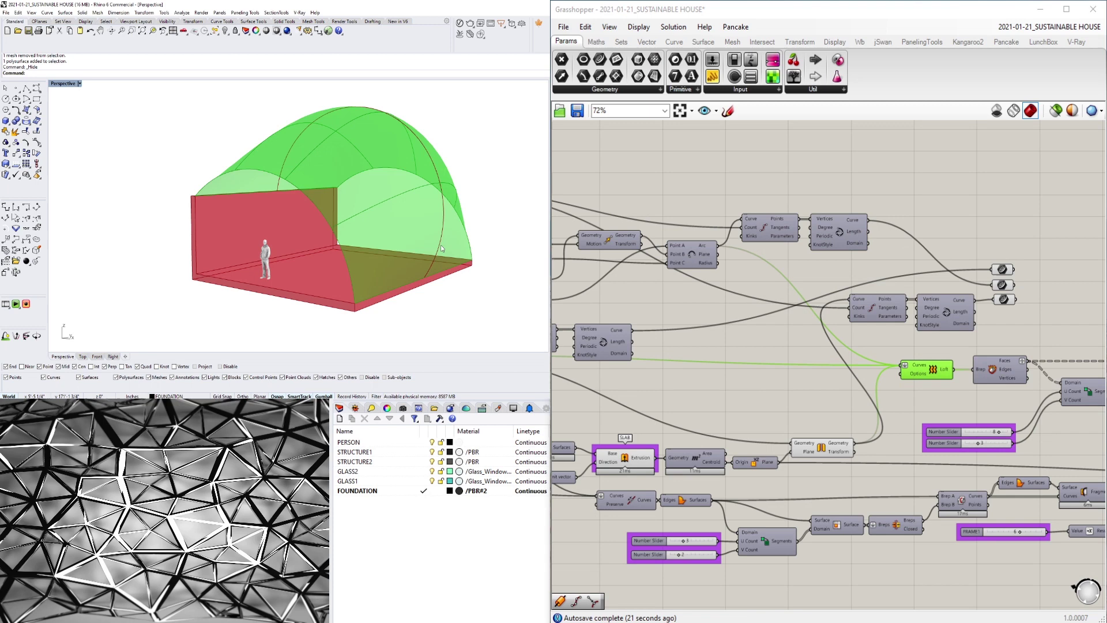
{"action": "right_click_drag", "start_coordinate": [1010, 392], "coordinate": [949, 411]}
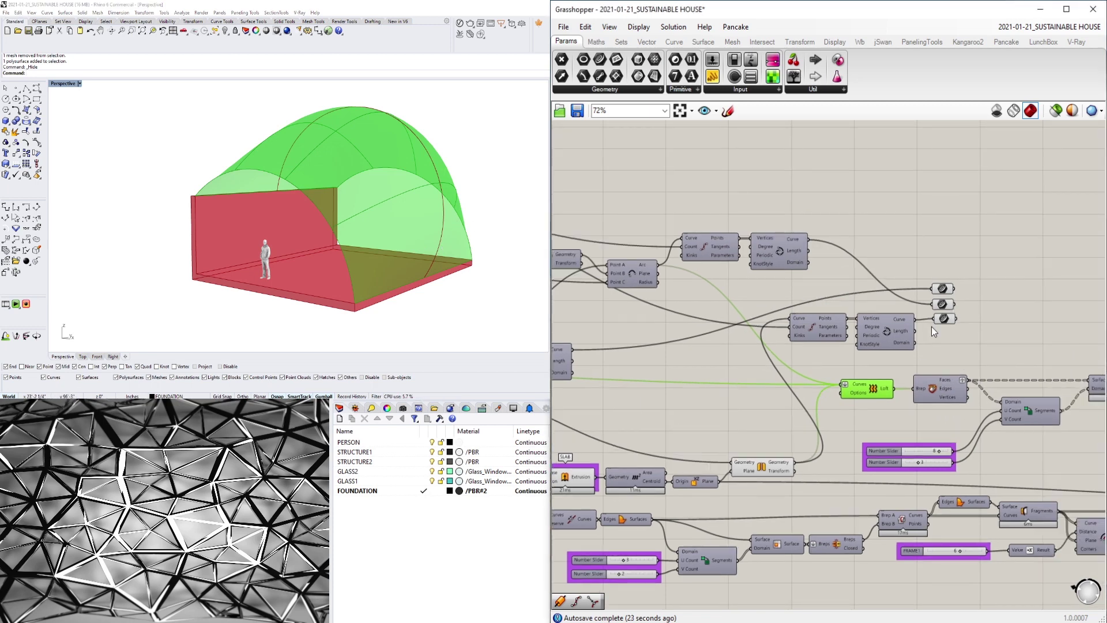
{"action": "scroll", "coordinate": [930, 335], "scroll_direction": "up", "scroll_amount": 2}
{"action": "left_click", "coordinate": [947, 272]}
{"action": "left_click", "coordinate": [955, 297], "text": "shift"}
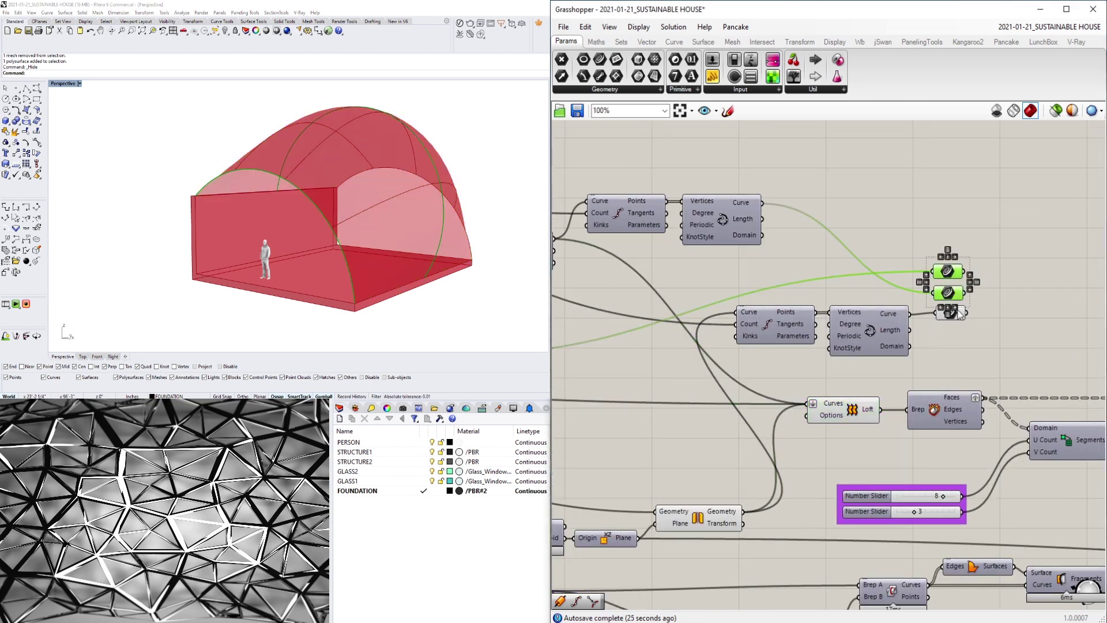
{"action": "left_click", "coordinate": [959, 314]}
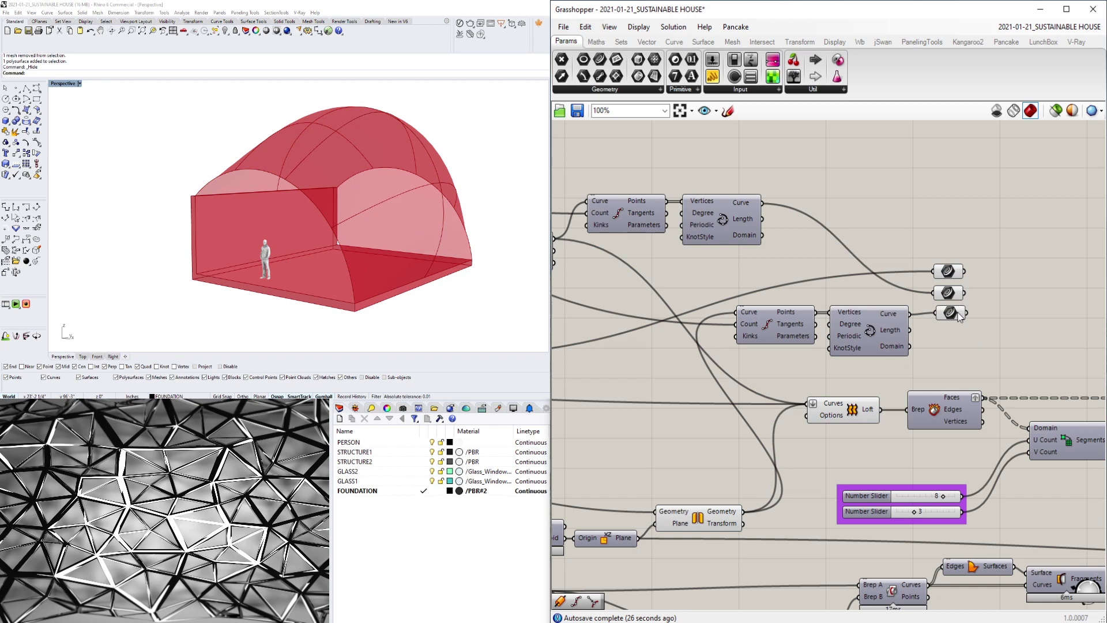
Add another Curve parameter beside the three existing ones and connect all three outputs to its input
{"action": "double_click", "coordinate": [1006, 292]}
{"action": "type", "text": "CUR"}
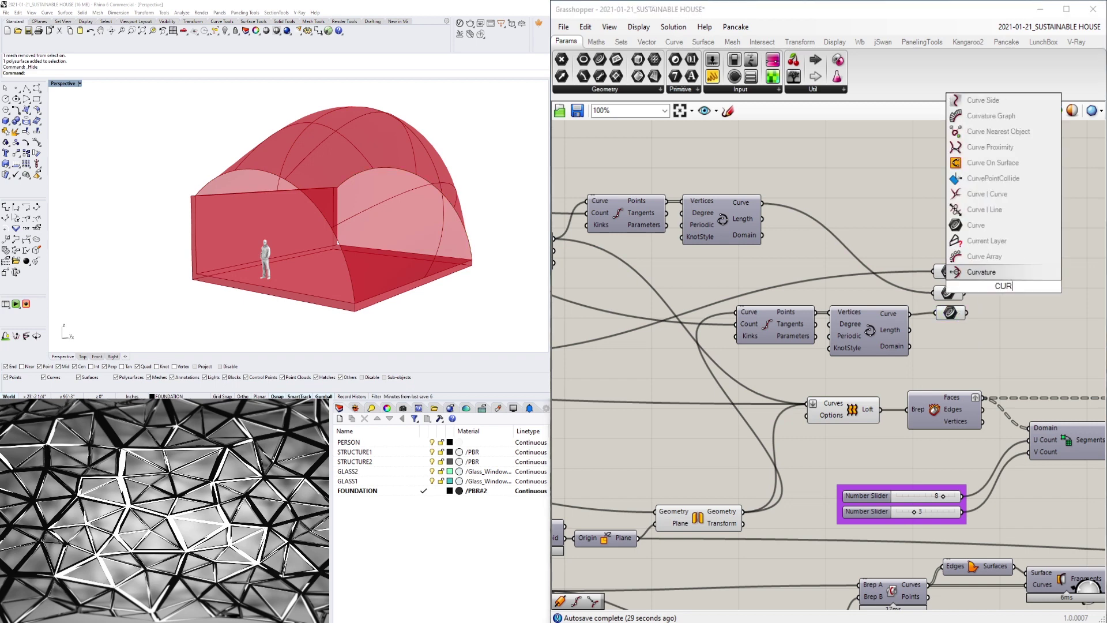
{"action": "left_click", "coordinate": [974, 225]}
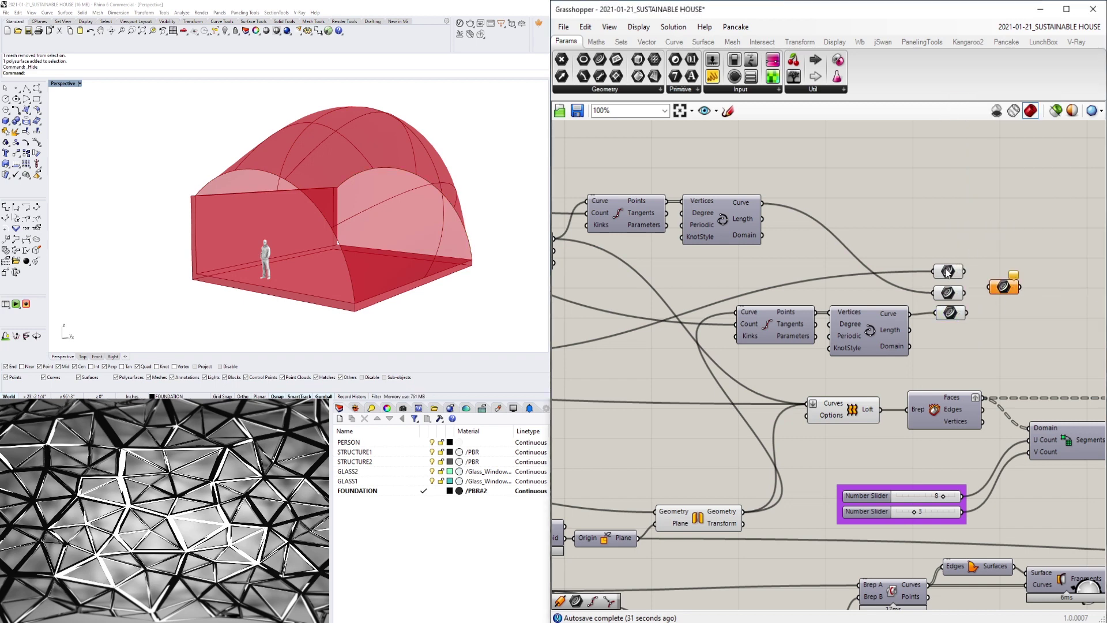
{"action": "left_click", "coordinate": [947, 272]}
{"action": "left_click", "coordinate": [949, 292], "text": "shift"}
{"action": "left_click", "coordinate": [951, 314], "text": "shift"}
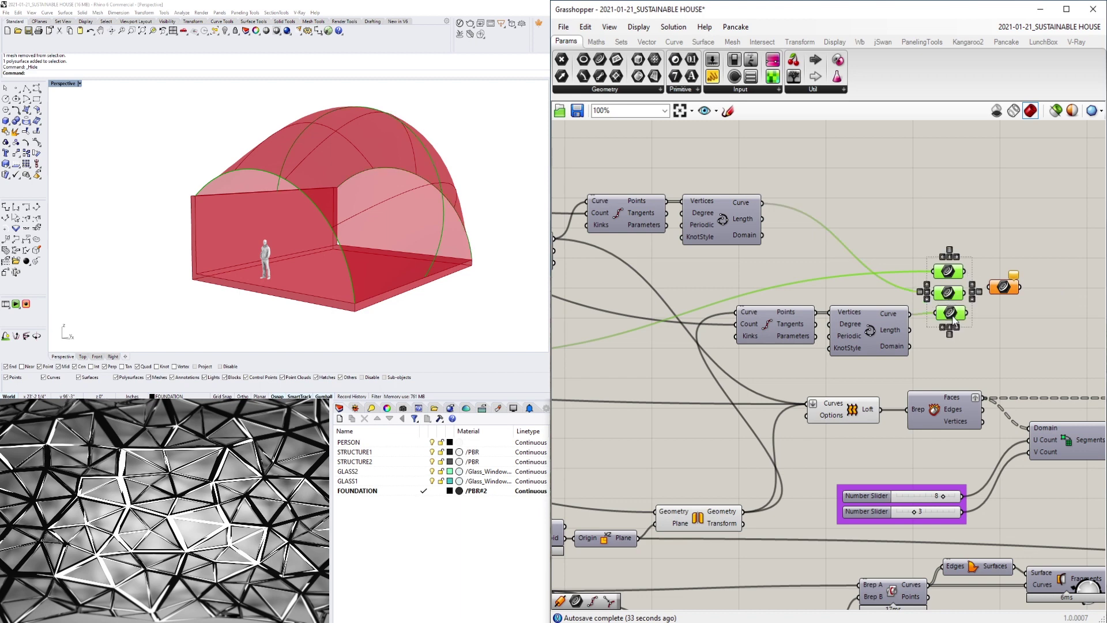
{"action": "left_click", "coordinate": [982, 322]}
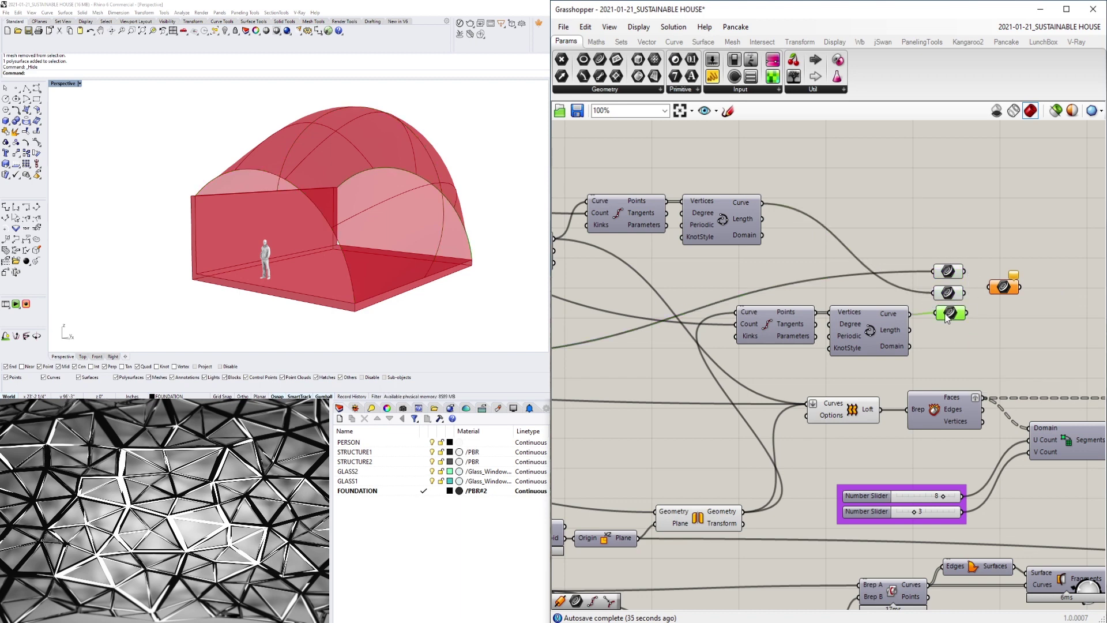
{"action": "left_click", "coordinate": [954, 274]}
{"action": "left_click_drag", "start_coordinate": [980, 279], "coordinate": [991, 288]}
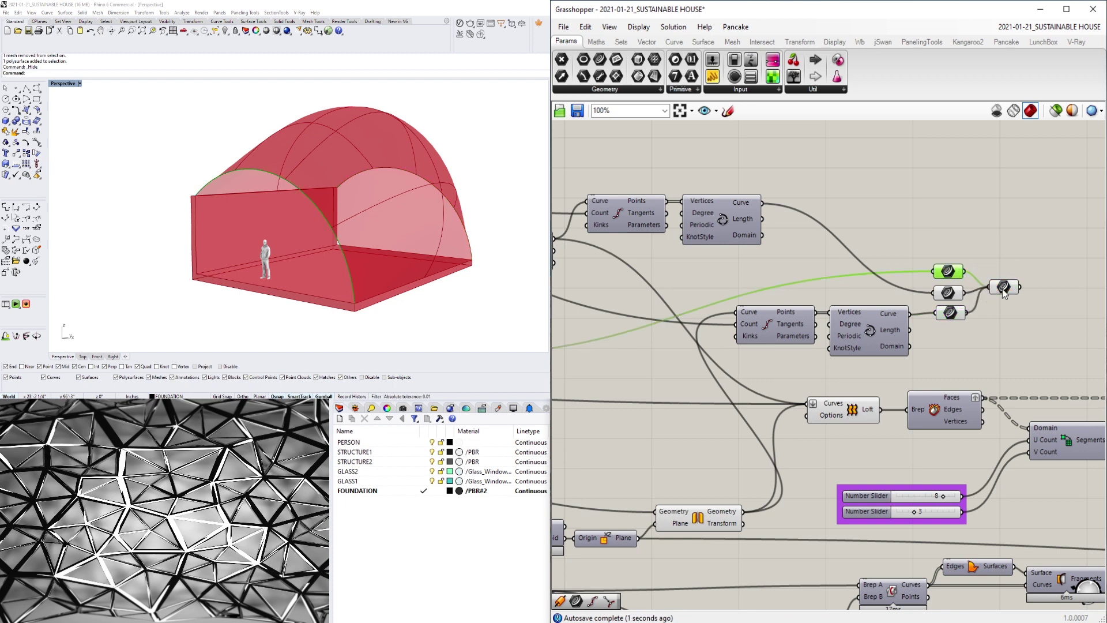
Replace the Loft's existing Curves inputs with the output of the combined Curve parameter
{"action": "scroll", "coordinate": [1002, 289], "scroll_direction": "down", "scroll_amount": 2}
{"action": "scroll", "coordinate": [1000, 290], "scroll_direction": "up", "scroll_amount": 2}
{"action": "left_click", "coordinate": [999, 291]}
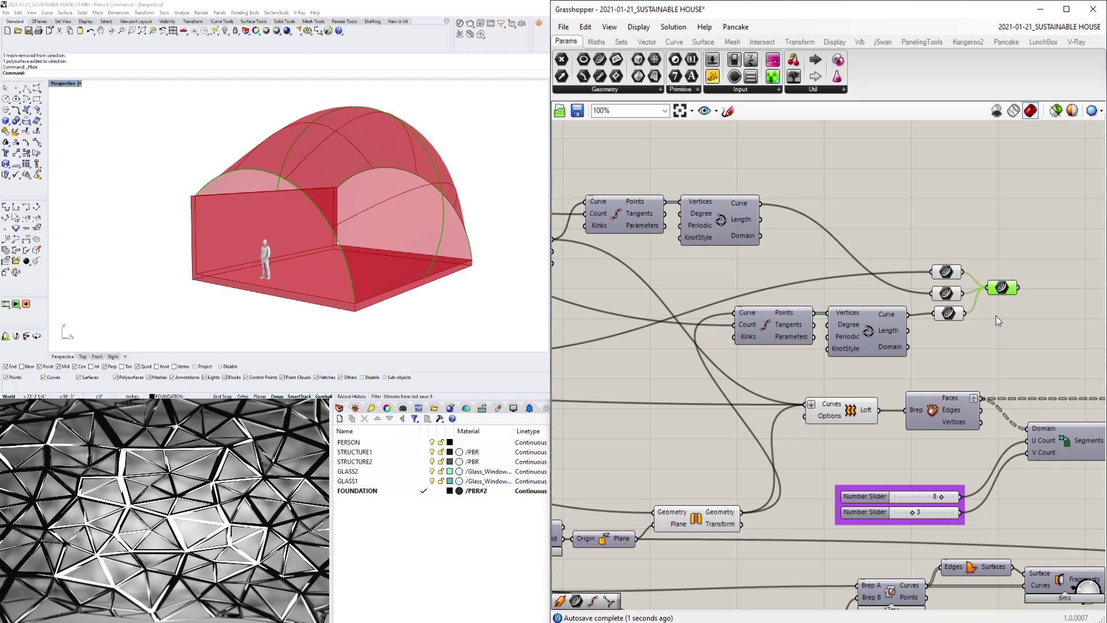
{"action": "left_click_drag", "start_coordinate": [1019, 288], "coordinate": [806, 403]}
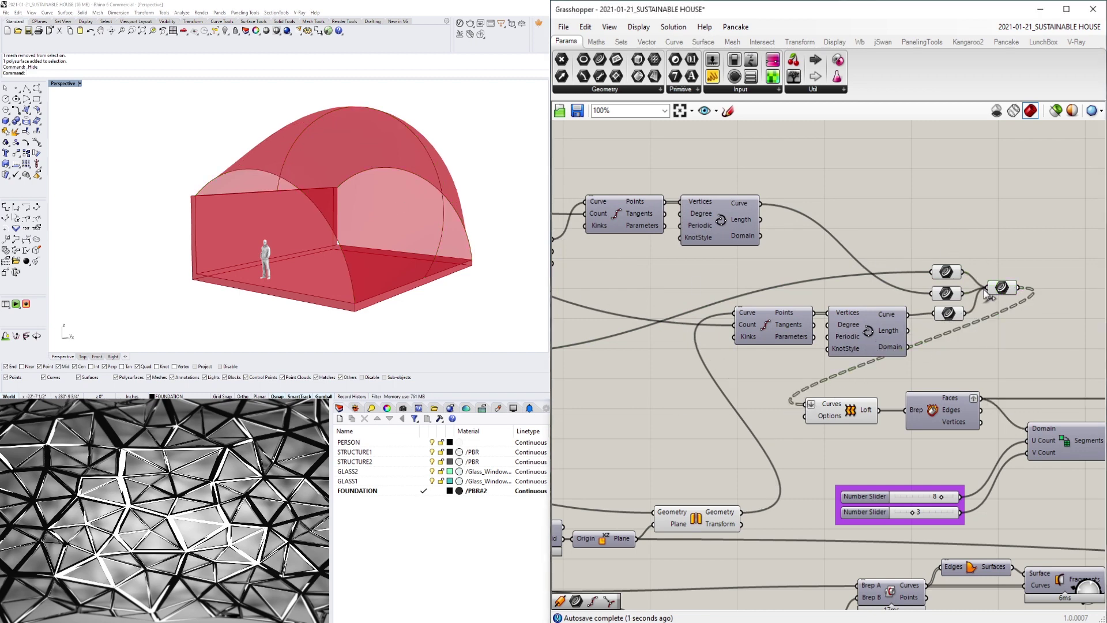
Move the combined Curve parameter away from the three source parameters and select the Loft to inspect the roof surface
{"action": "left_click_drag", "start_coordinate": [1002, 289], "coordinate": [1032, 310]}
{"action": "right_click_drag", "start_coordinate": [307, 181], "coordinate": [357, 209]}
{"action": "scroll", "coordinate": [834, 299], "scroll_direction": "down", "scroll_amount": 2}
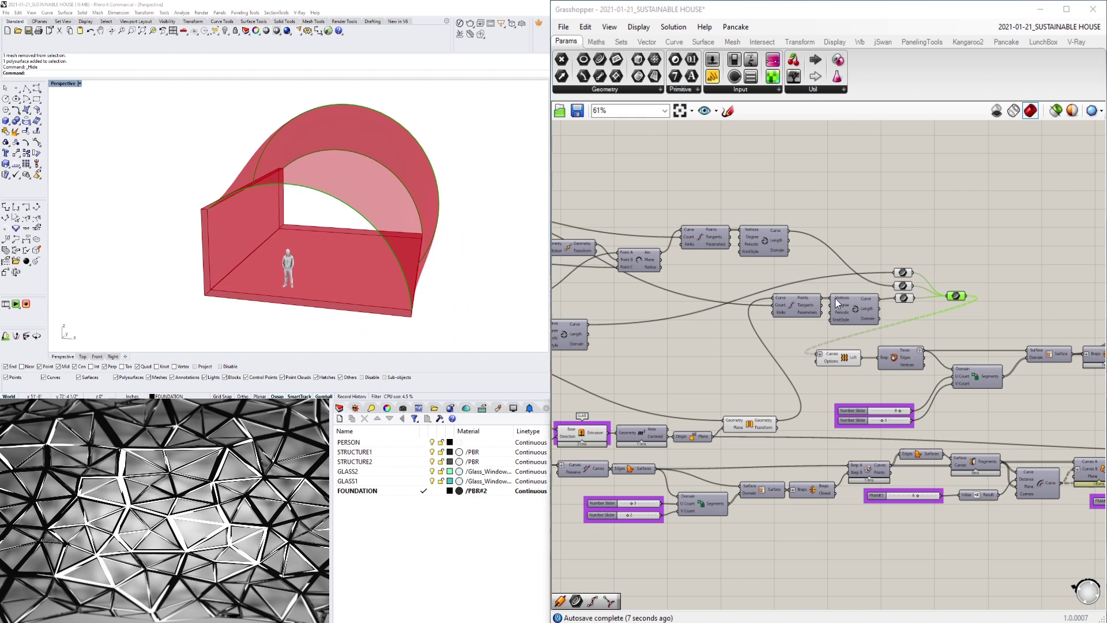
{"action": "right_click_drag", "start_coordinate": [835, 299], "coordinate": [719, 285]}
{"action": "left_click", "coordinate": [735, 365]}
{"action": "scroll", "coordinate": [733, 369], "scroll_direction": "down", "scroll_amount": 2}
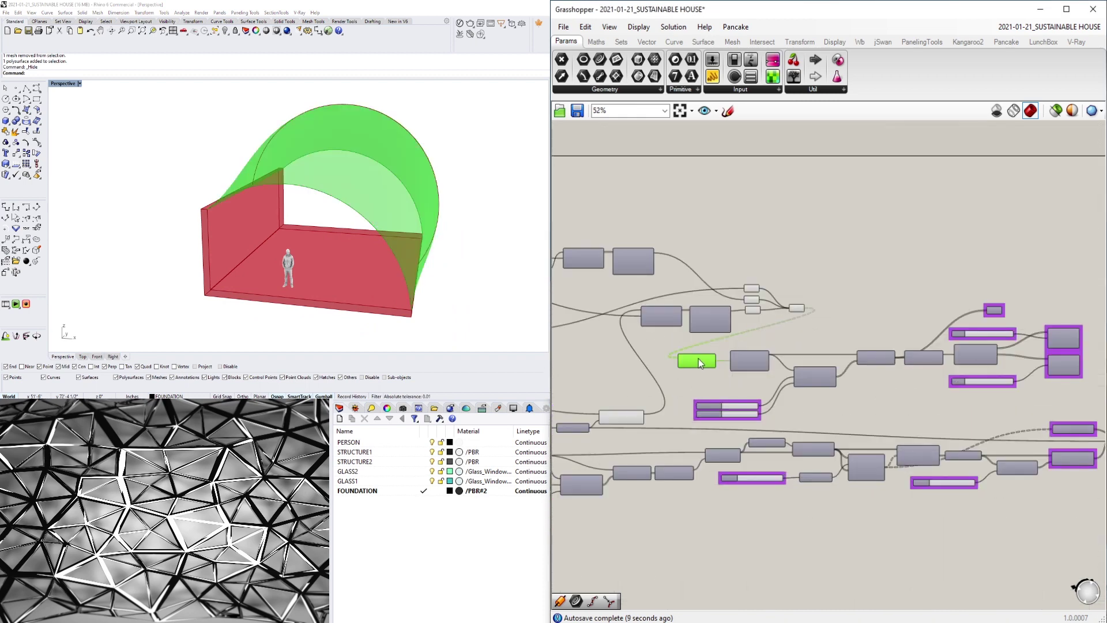
{"action": "scroll", "coordinate": [871, 392], "scroll_direction": "down", "scroll_amount": 3}
{"action": "right_click_drag", "start_coordinate": [871, 392], "coordinate": [801, 383]}
{"action": "left_click", "coordinate": [929, 424]}
{"action": "scroll", "coordinate": [883, 382], "scroll_direction": "up", "scroll_amount": 3}
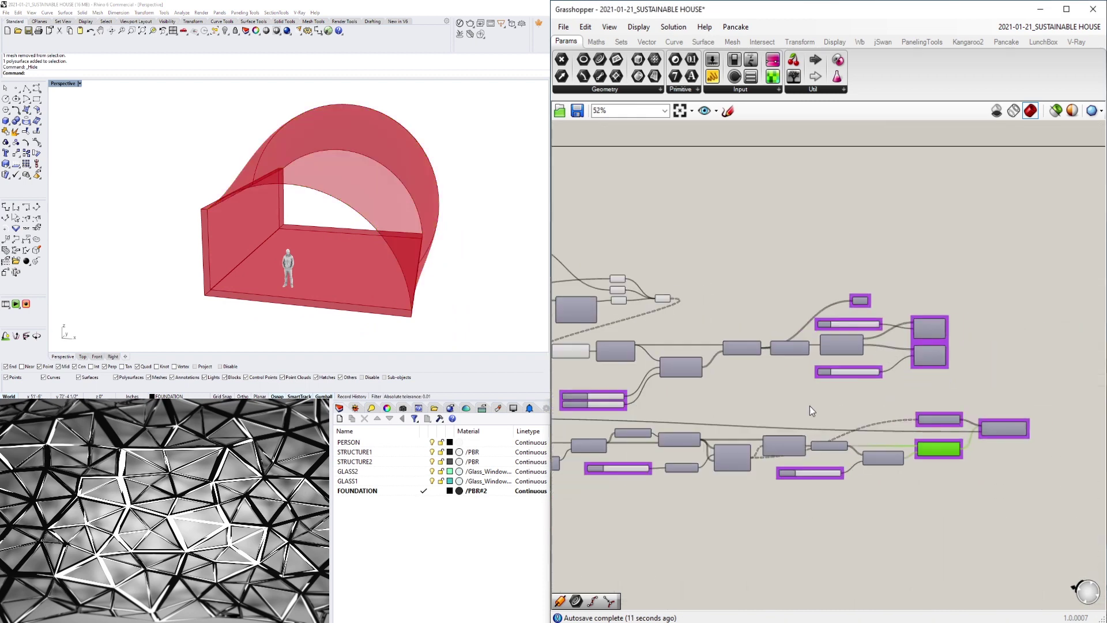
{"action": "left_click", "coordinate": [940, 387]}
Test the arcs' division count at 2, view the roof shape, and set the slider to 10
{"action": "scroll", "coordinate": [749, 358], "scroll_direction": "down", "scroll_amount": 1}
{"action": "right_click_drag", "start_coordinate": [655, 316], "coordinate": [797, 312]}
{"action": "scroll", "coordinate": [719, 283], "scroll_direction": "up", "scroll_amount": 5}
{"action": "right_click_drag", "start_coordinate": [719, 283], "coordinate": [928, 313]}
{"action": "scroll", "coordinate": [807, 330], "scroll_direction": "down", "scroll_amount": 3}
{"action": "right_click_drag", "start_coordinate": [807, 330], "coordinate": [1105, 339]}
{"action": "scroll", "coordinate": [799, 271], "scroll_direction": "up", "scroll_amount": 5}
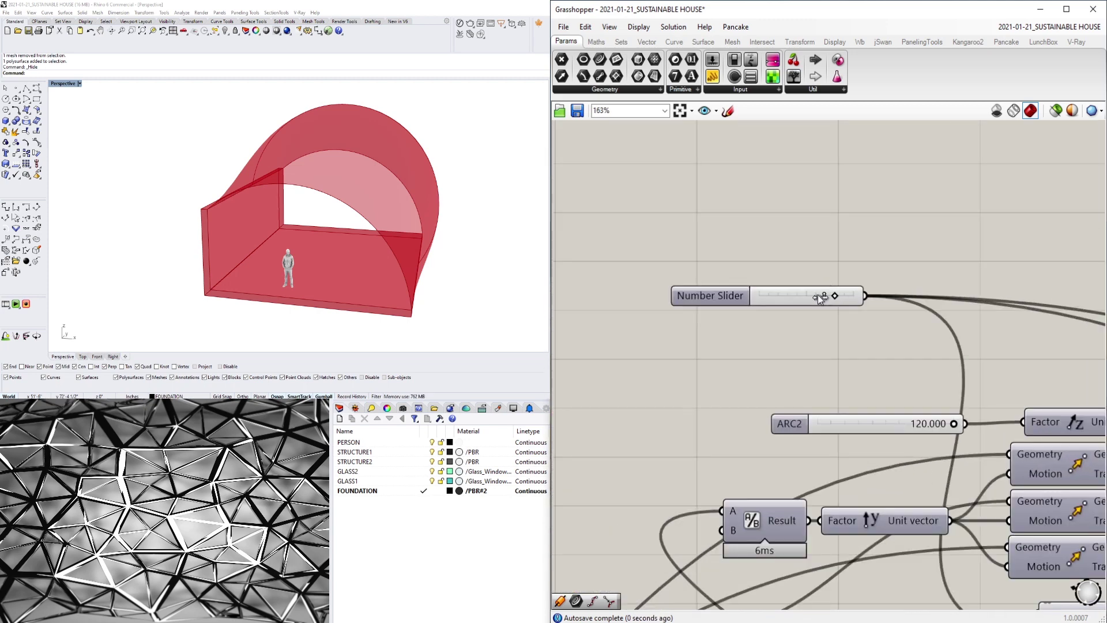
{"action": "left_click_drag", "start_coordinate": [802, 295], "coordinate": [776, 296]}
{"action": "left_click", "coordinate": [501, 558]}
{"action": "right_click_drag", "start_coordinate": [311, 170], "coordinate": [376, 189]}
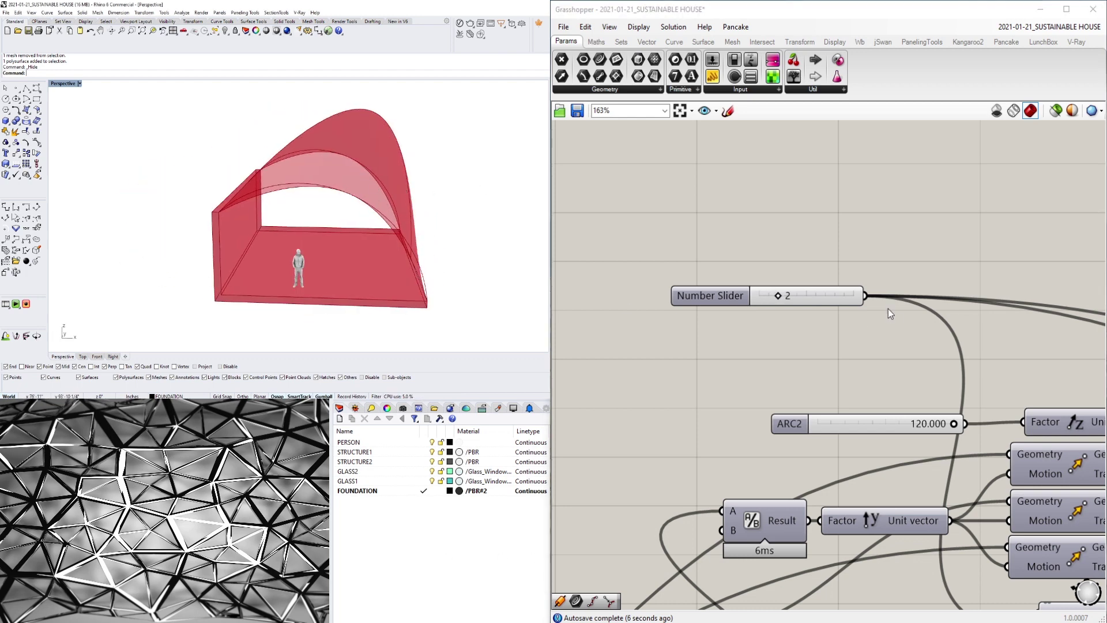
{"action": "left_click_drag", "start_coordinate": [779, 298], "coordinate": [926, 292]}
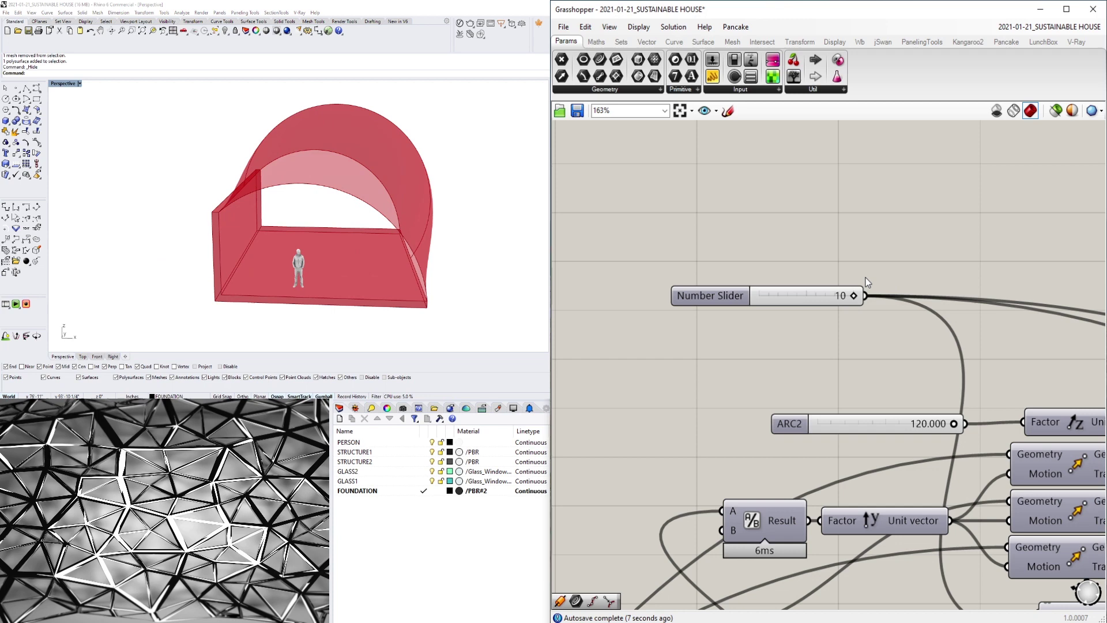
Turn off the preview of the Loft and of the Curve parameters that feed it
{"action": "scroll", "coordinate": [872, 292], "scroll_direction": "down", "scroll_amount": 5}
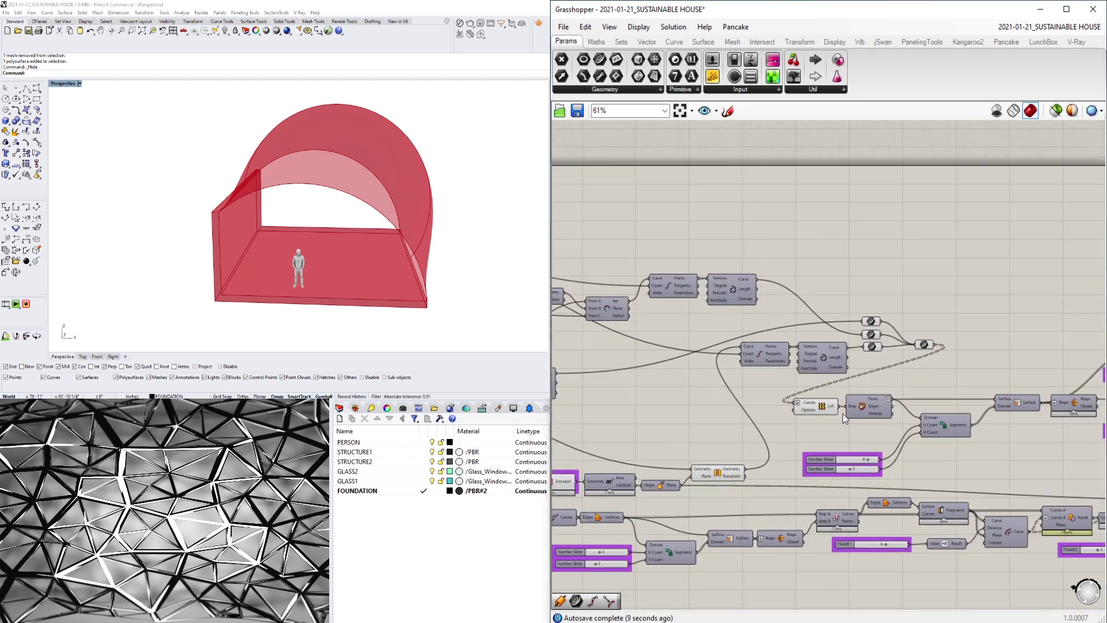
{"action": "left_click", "coordinate": [830, 411]}
{"action": "middle_click", "coordinate": [830, 409]}
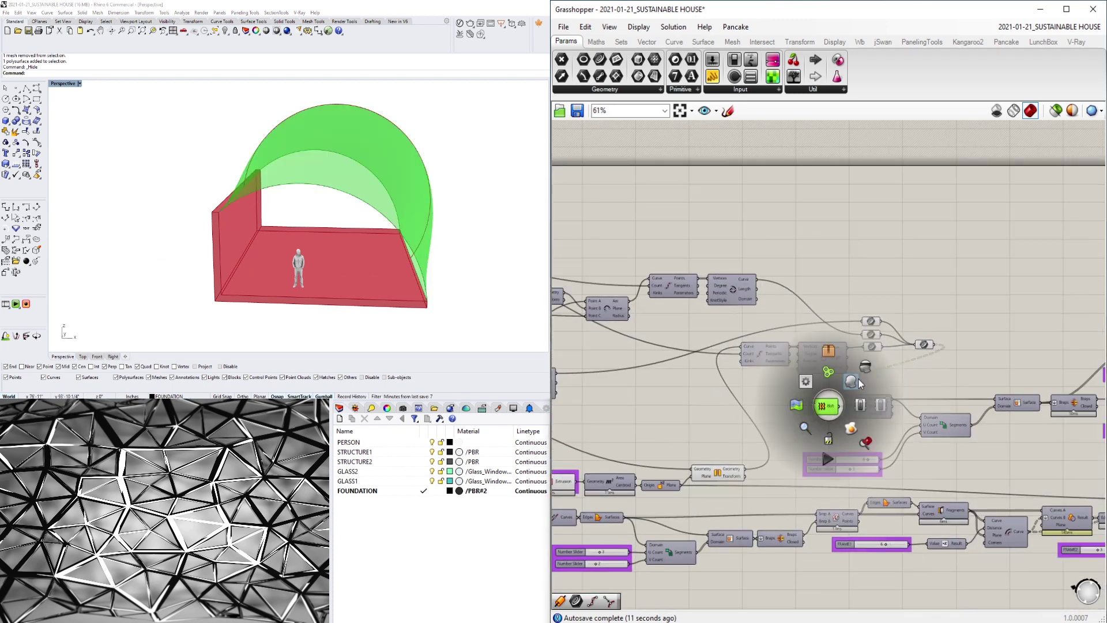
{"action": "left_click", "coordinate": [867, 367]}
{"action": "left_click_drag", "start_coordinate": [991, 376], "coordinate": [868, 294]}
{"action": "middle_click", "coordinate": [880, 276]}
{"action": "left_click", "coordinate": [919, 245]}
{"action": "scroll", "coordinate": [859, 311], "scroll_direction": "down", "scroll_amount": 3}
{"action": "scroll", "coordinate": [979, 415], "scroll_direction": "up", "scroll_amount": 3}
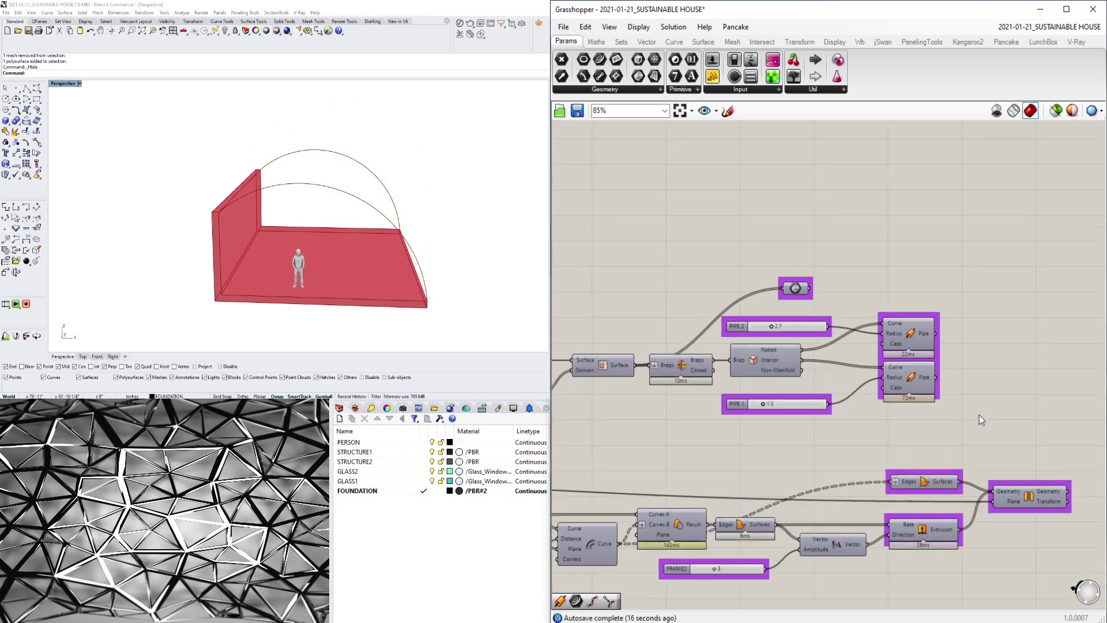
Turn on the preview of the roof's Brep Edges, both Pipe components and the geometry parameter above them
{"action": "left_click_drag", "start_coordinate": [976, 421], "coordinate": [816, 280]}
{"action": "middle_click", "coordinate": [821, 276]}
{"action": "left_click", "coordinate": [858, 238]}
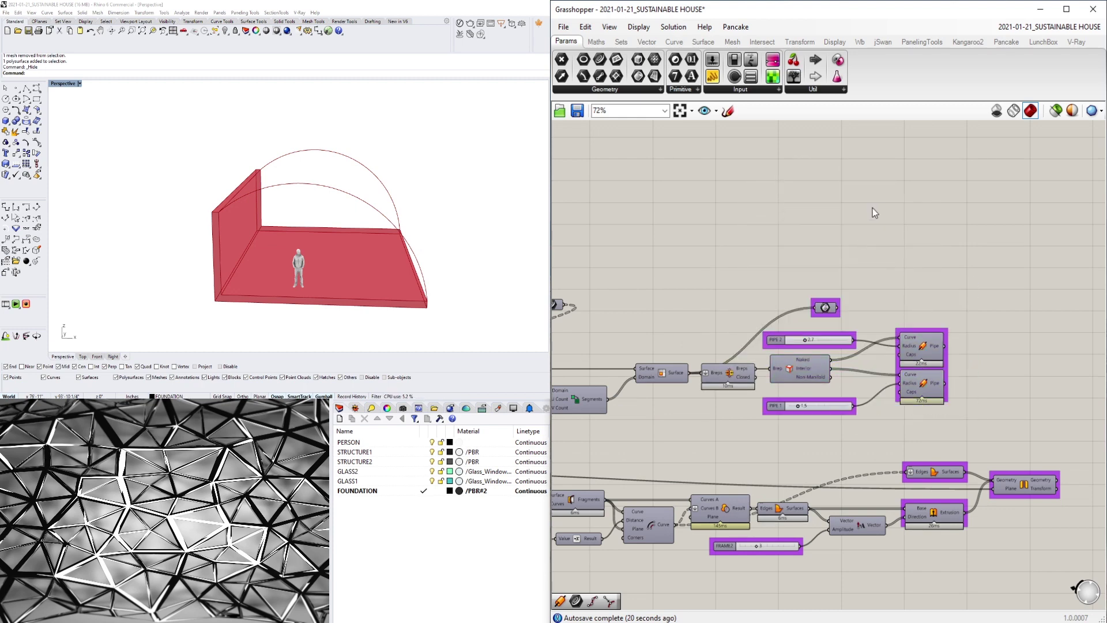
{"action": "left_click_drag", "start_coordinate": [953, 402], "coordinate": [799, 271]}
{"action": "middle_click", "coordinate": [852, 280]}
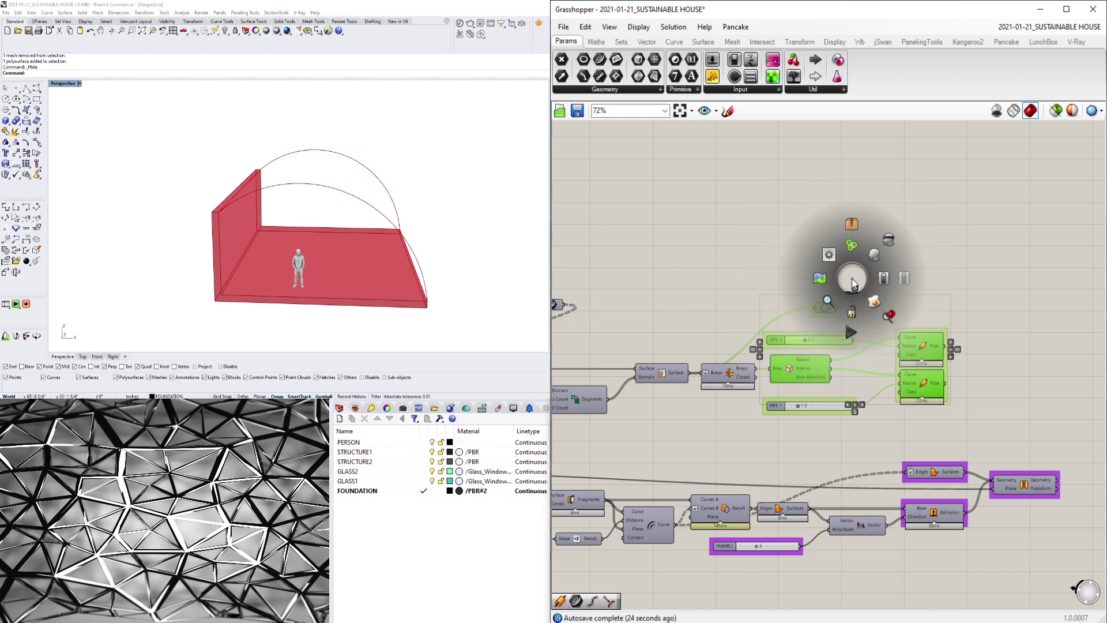
{"action": "left_click", "coordinate": [872, 252]}
{"action": "right_click_drag", "start_coordinate": [487, 255], "coordinate": [485, 208]}
{"action": "left_click", "coordinate": [677, 258]}
Set the roof subdivision's V Count slider to 10 and view the grid from another angle
{"action": "scroll", "coordinate": [779, 438], "scroll_direction": "down", "scroll_amount": 2}
{"action": "right_click_drag", "start_coordinate": [646, 438], "coordinate": [831, 450]}
{"action": "scroll", "coordinate": [752, 448], "scroll_direction": "up", "scroll_amount": 8}
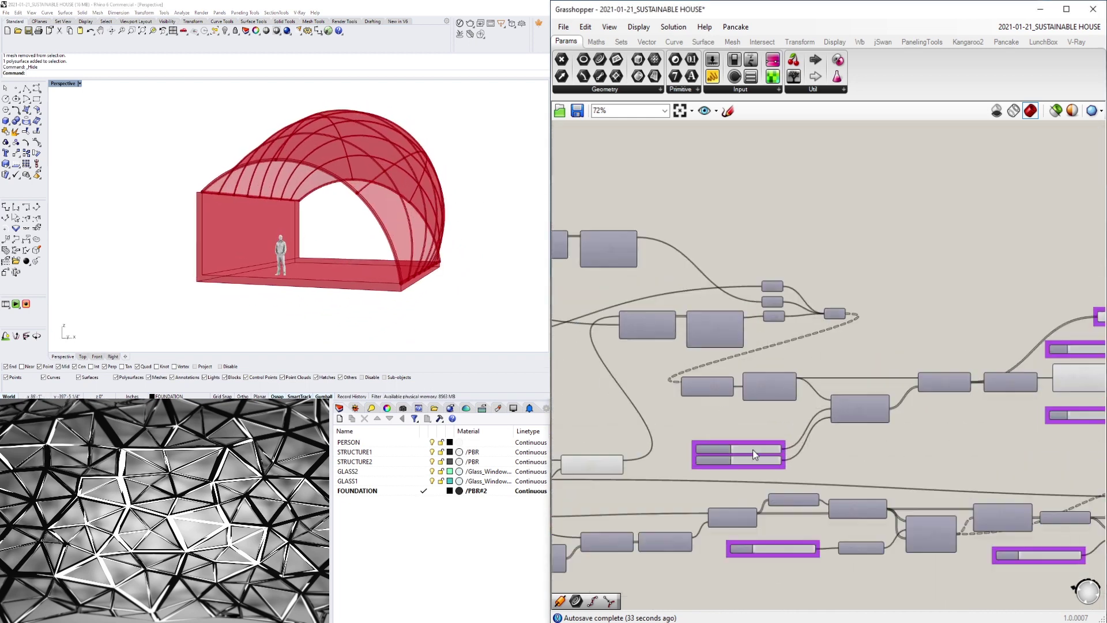
{"action": "scroll", "coordinate": [748, 474], "scroll_direction": "down", "scroll_amount": 4}
{"action": "scroll", "coordinate": [747, 474], "scroll_direction": "up", "scroll_amount": 6}
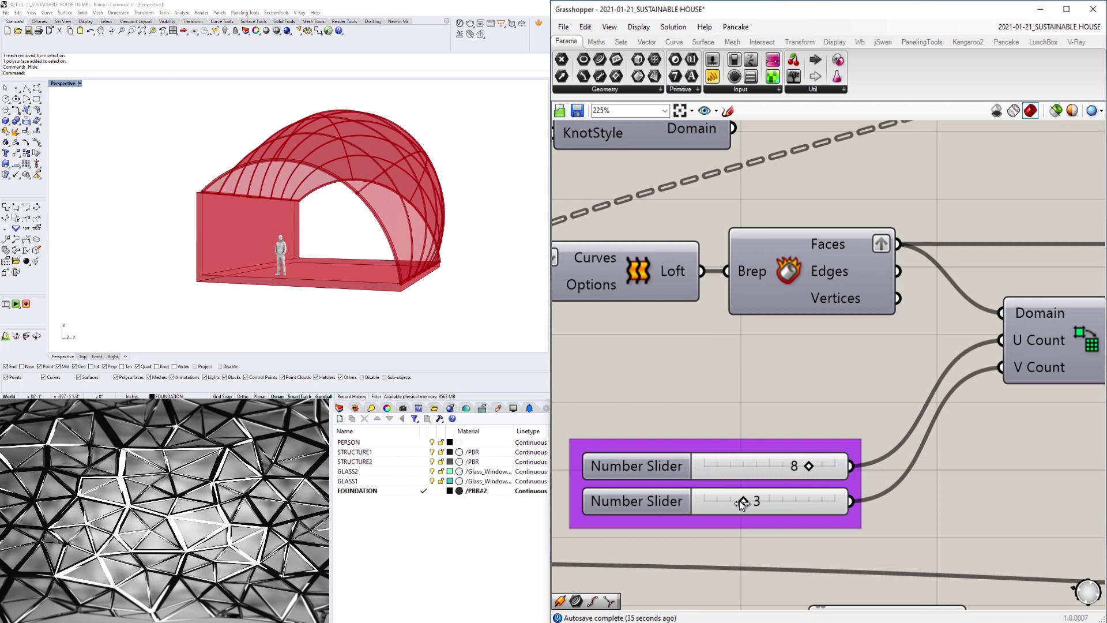
{"action": "left_click_drag", "start_coordinate": [743, 503], "coordinate": [757, 502]}
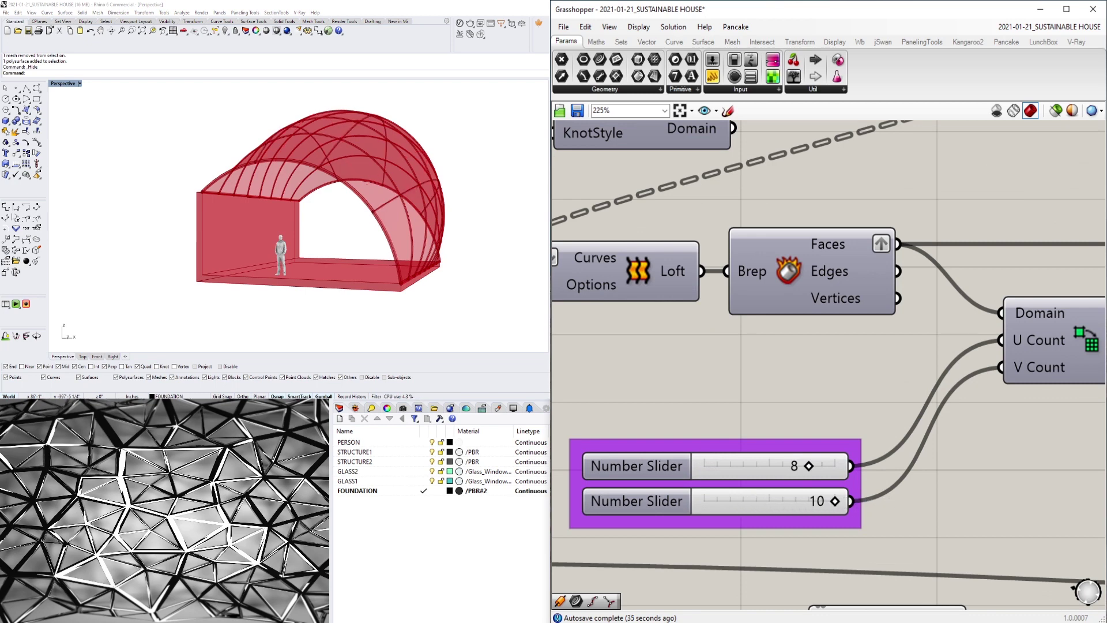
{"action": "right_click_drag", "start_coordinate": [447, 242], "coordinate": [500, 273]}
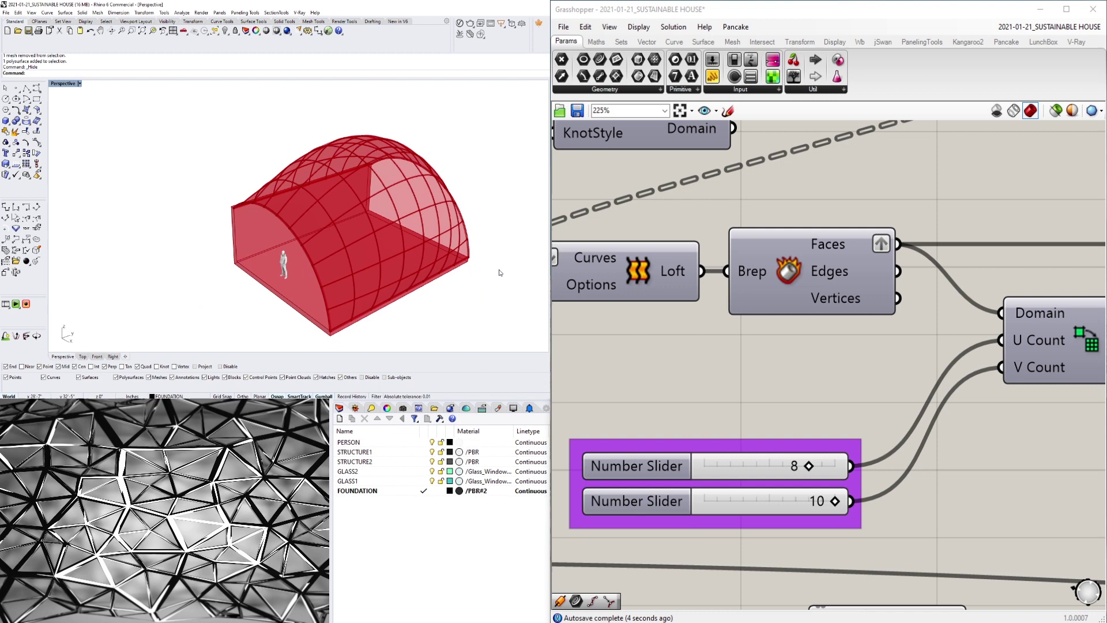
Set the roof subdivision's V Count slider to 8
{"action": "double_click", "coordinate": [630, 501]}
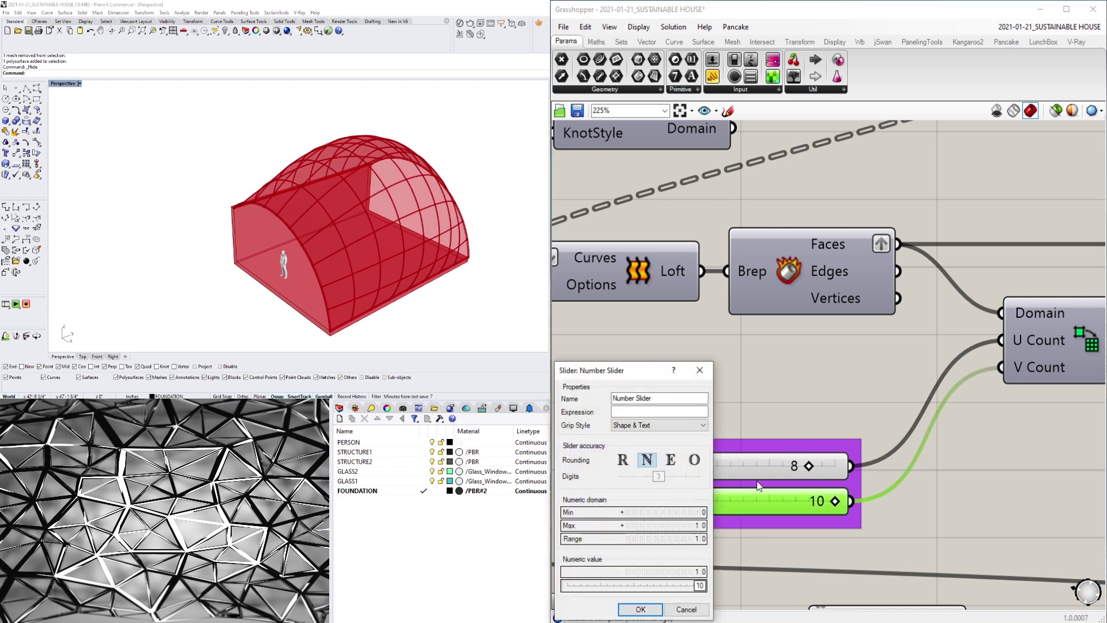
{"action": "left_click", "coordinate": [699, 370]}
{"action": "double_click", "coordinate": [823, 504]}
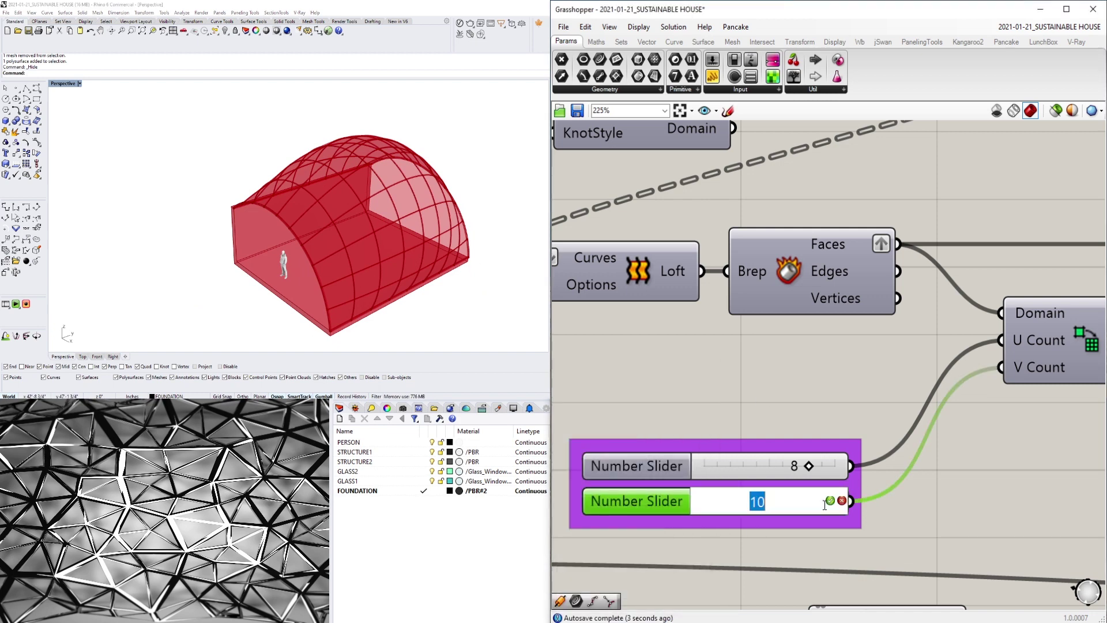
{"action": "type", "text": "8"}
{"action": "key", "text": "Return"}
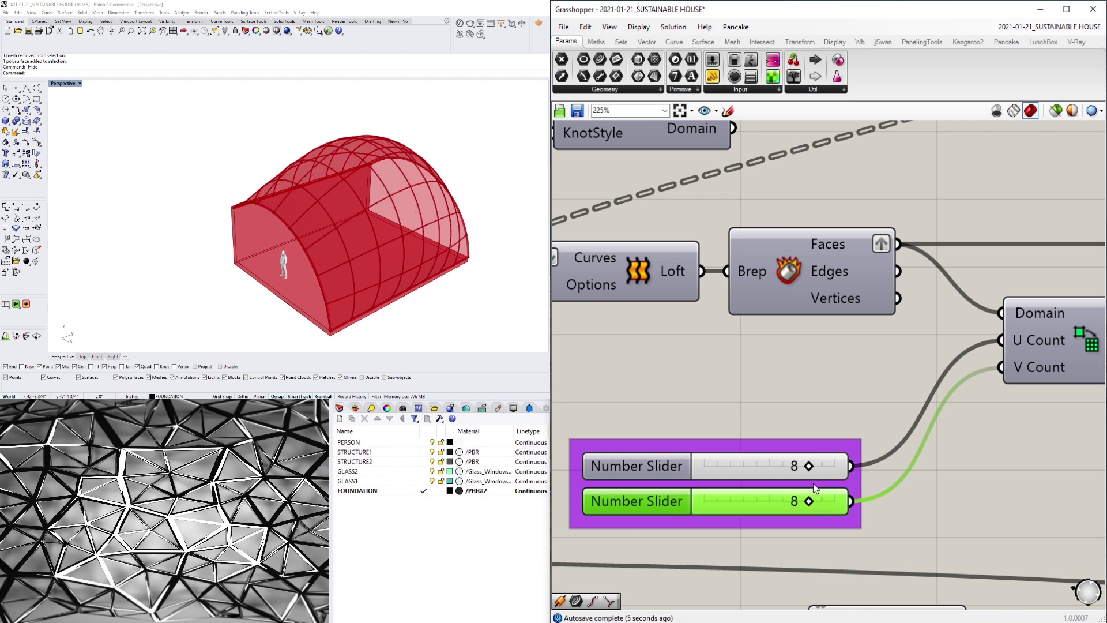
Test a U Count of 5 on the roof subdivision and return the slider to 8
{"action": "double_click", "coordinate": [799, 468]}
{"action": "type", "text": "5"}
{"action": "key", "text": "Return"}
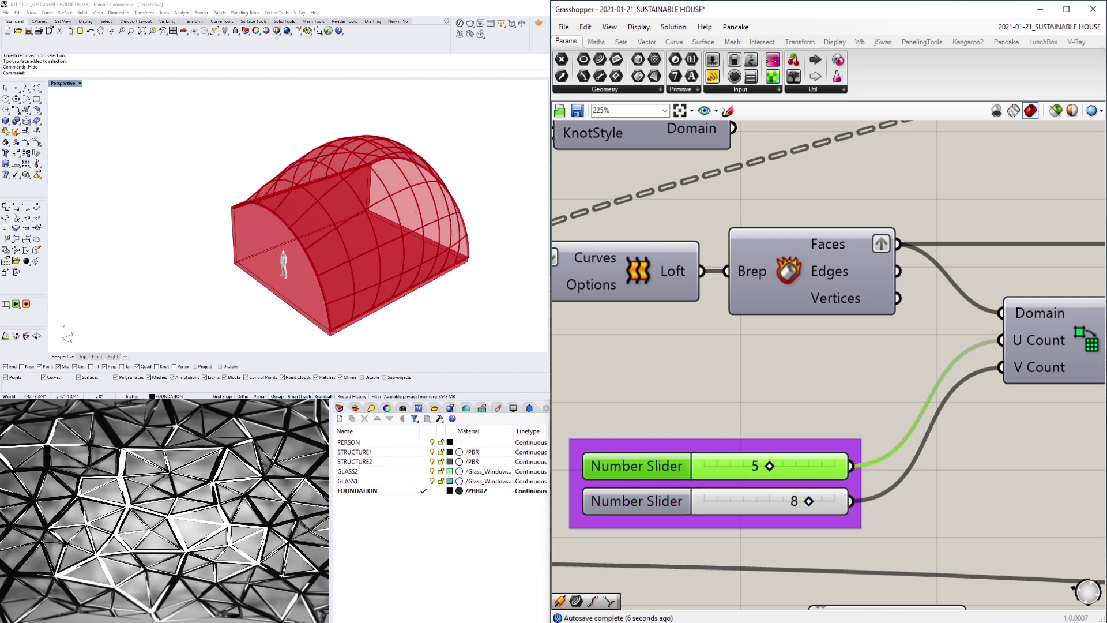
{"action": "right_click_drag", "start_coordinate": [357, 225], "coordinate": [404, 225]}
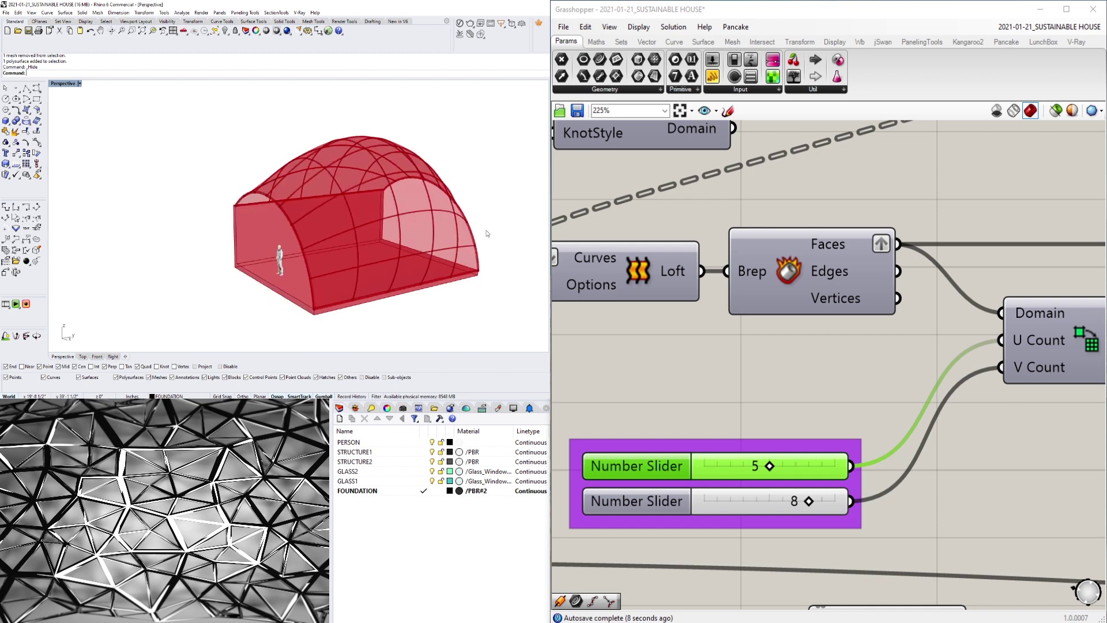
{"action": "double_click", "coordinate": [762, 465]}
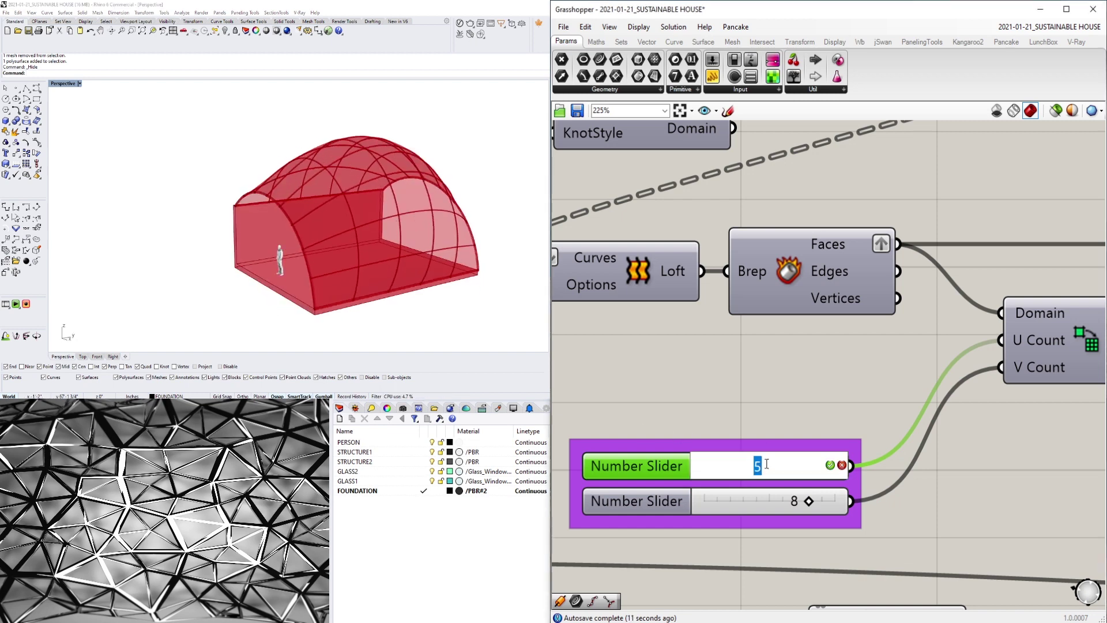
{"action": "key", "text": "Return"}
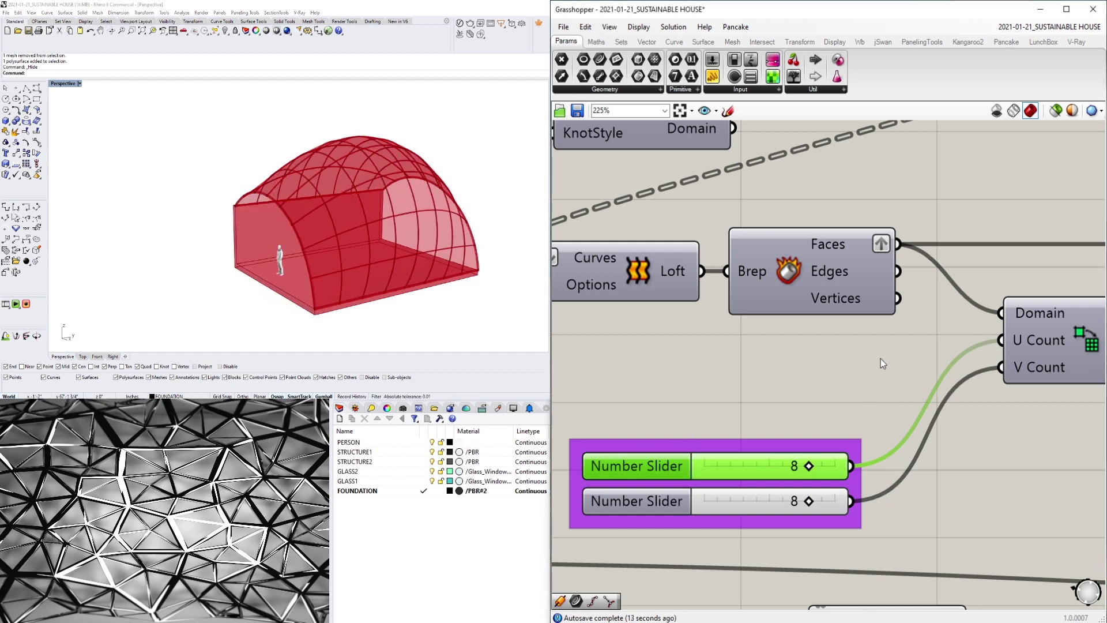
{"action": "left_click", "coordinate": [832, 378]}
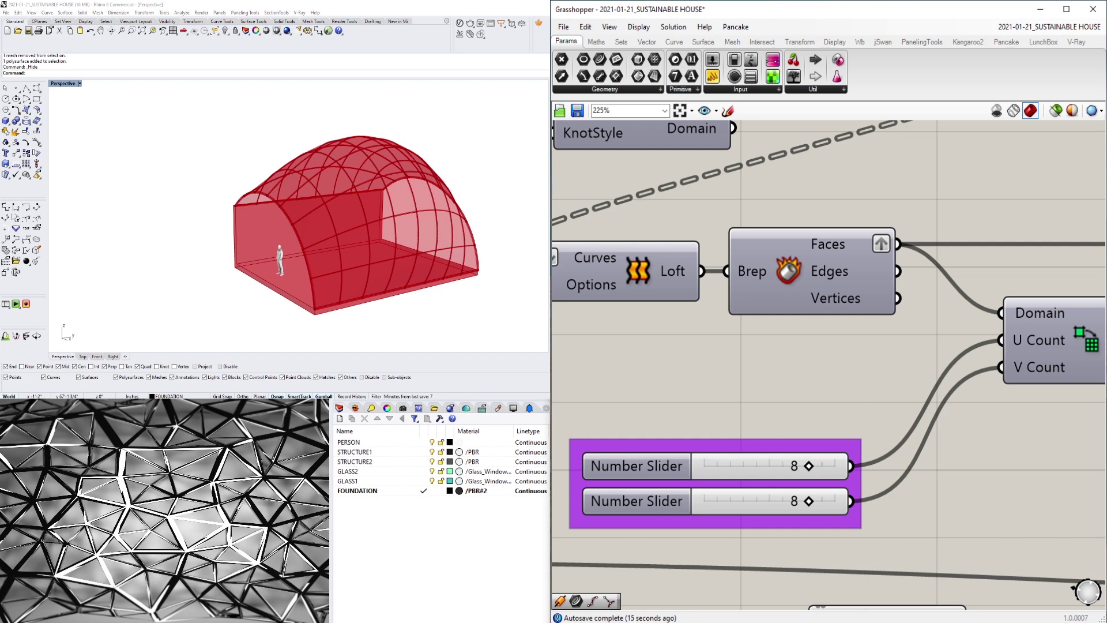
Move the Loft and all roof components downstream of it into line after the combined Curve parameter
{"action": "scroll", "coordinate": [869, 344], "scroll_direction": "down", "scroll_amount": 5}
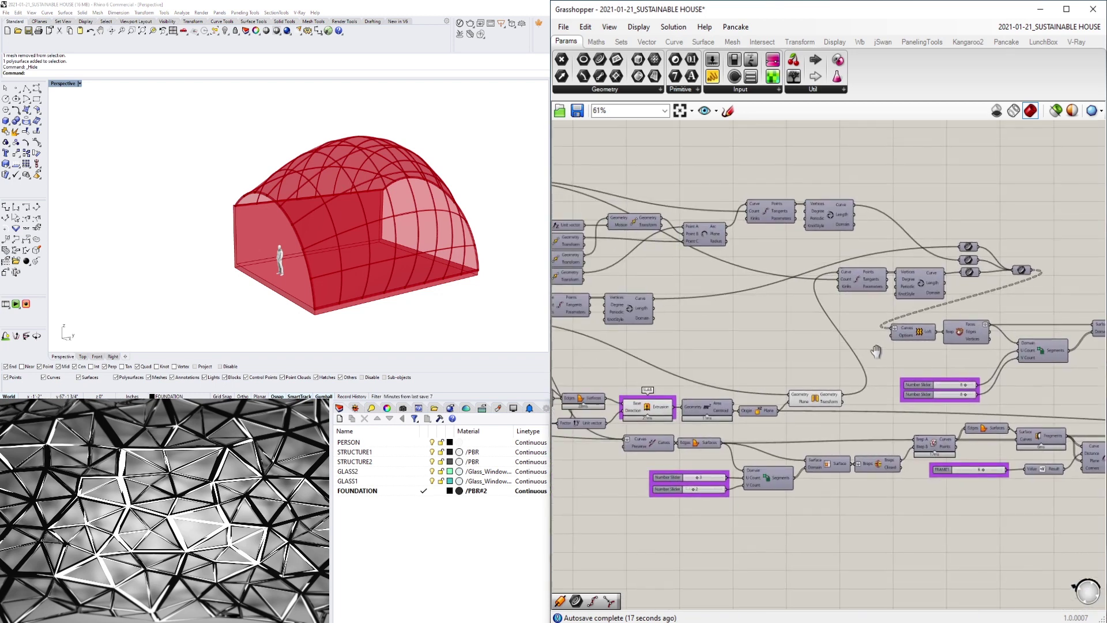
{"action": "left_click_drag", "start_coordinate": [1039, 377], "coordinate": [809, 289]}
{"action": "scroll", "coordinate": [979, 267], "scroll_direction": "up", "scroll_amount": 1}
{"action": "left_click", "coordinate": [728, 204]}
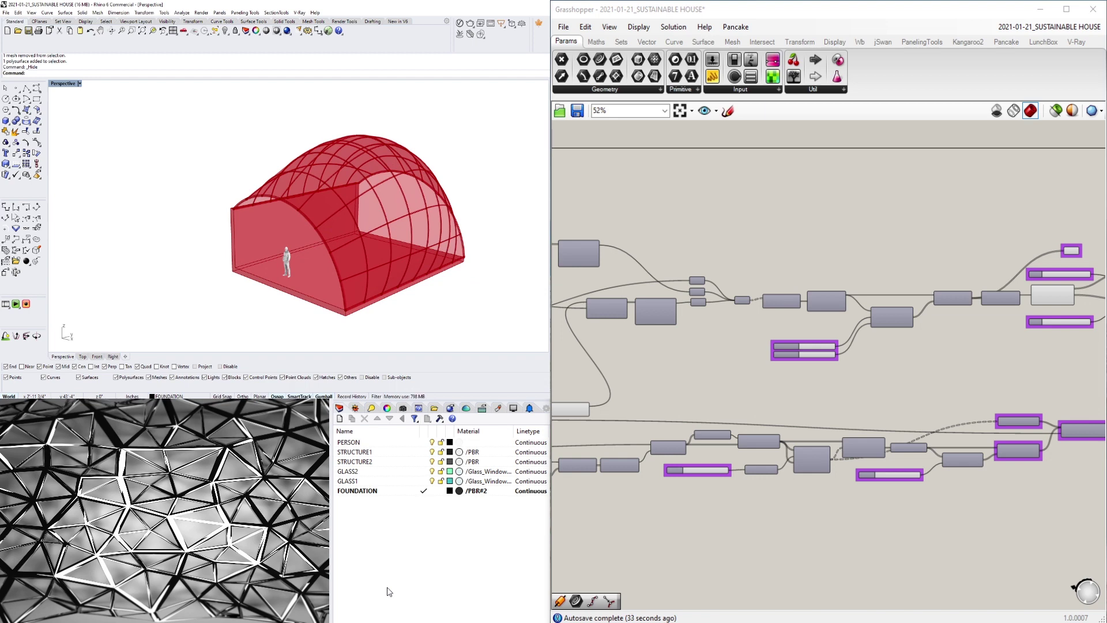
Examine the piped roof structure from several angles and survey the whole definition
{"action": "right_click_drag", "start_coordinate": [362, 231], "coordinate": [329, 220]}
{"action": "right_click_drag", "start_coordinate": [413, 237], "coordinate": [405, 267]}
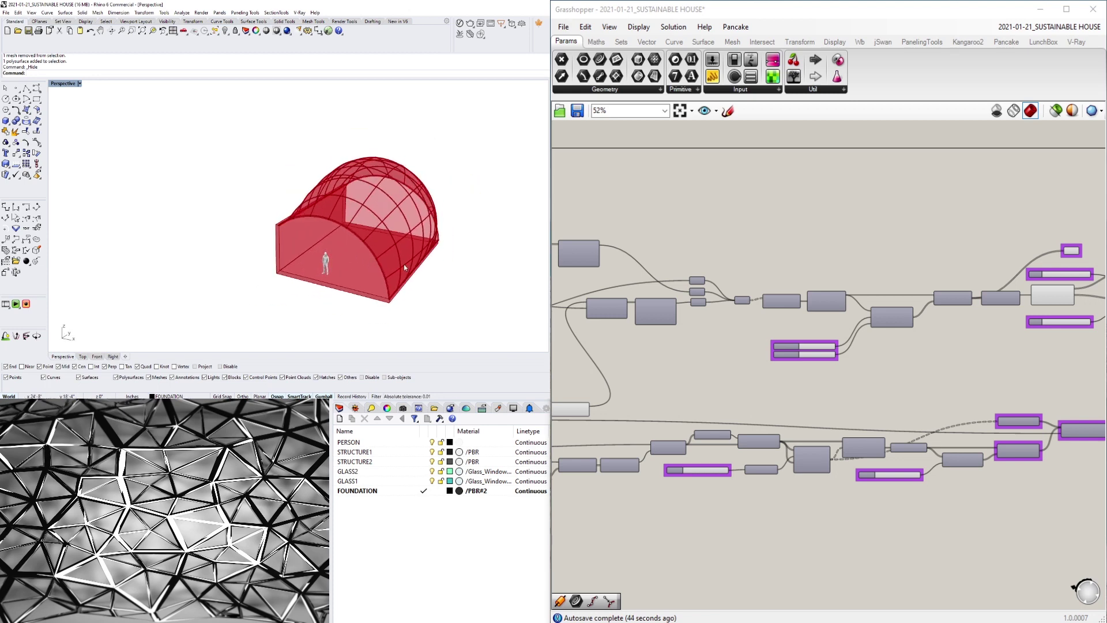
{"action": "right_click_drag", "start_coordinate": [384, 225], "coordinate": [290, 279]}
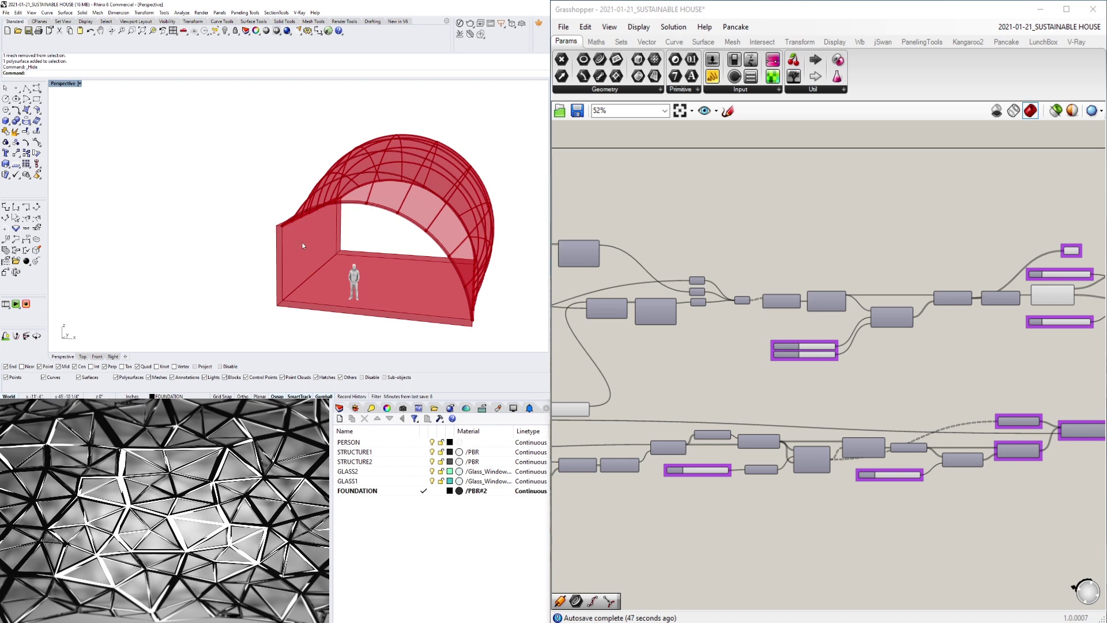
{"action": "scroll", "coordinate": [302, 246], "scroll_direction": "down", "scroll_amount": 3}
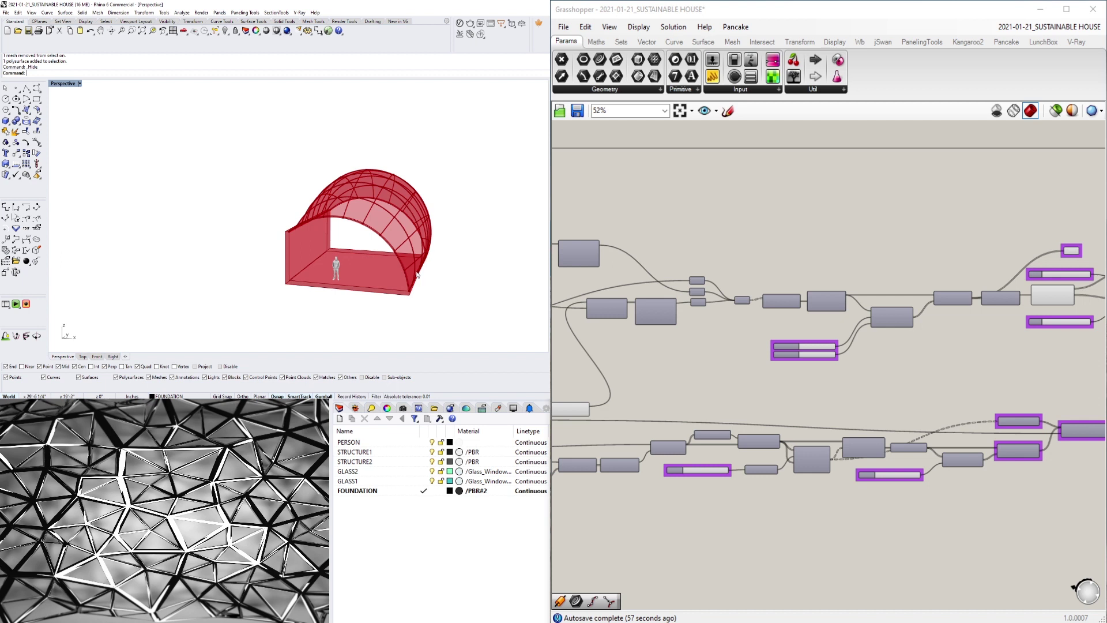
{"action": "scroll", "coordinate": [441, 262], "scroll_direction": "down", "scroll_amount": 2}
{"action": "mouse_move", "coordinate": [441, 262]}
{"action": "right_mouse_down"}
{"action": "mouse_move", "coordinate": [473, 266]}
{"action": "mouse_move", "coordinate": [507, 251]}
{"action": "mouse_move", "coordinate": [447, 271]}
{"action": "right_mouse_up"}
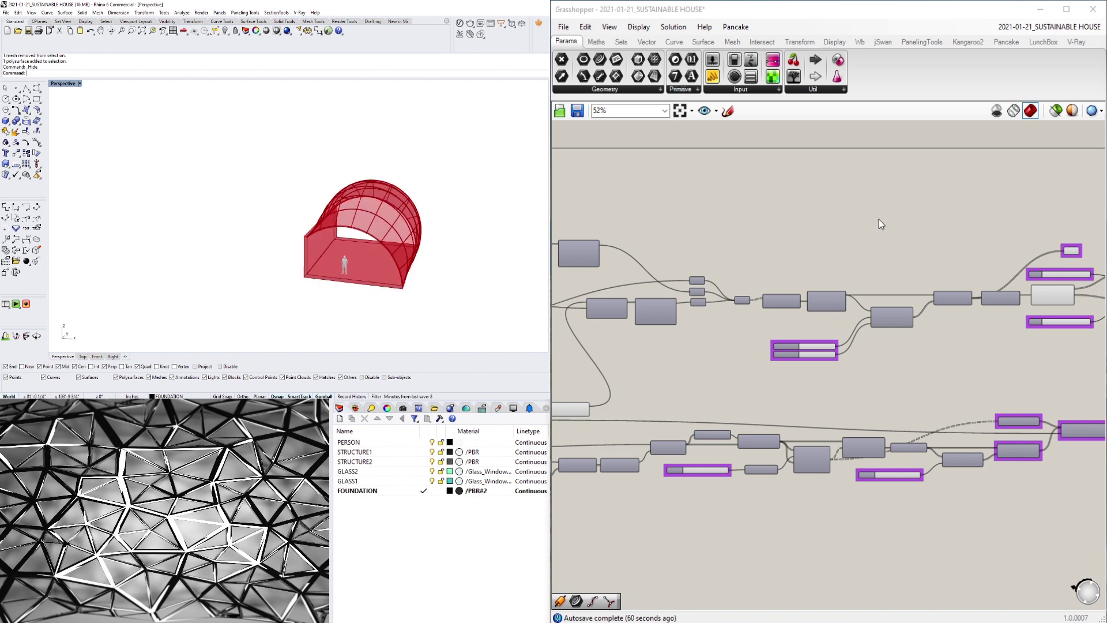
{"action": "scroll", "coordinate": [878, 221], "scroll_direction": "down", "scroll_amount": 4}
{"action": "right_click_drag", "start_coordinate": [701, 301], "coordinate": [948, 334]}
{"action": "scroll", "coordinate": [770, 359], "scroll_direction": "up", "scroll_amount": 2}
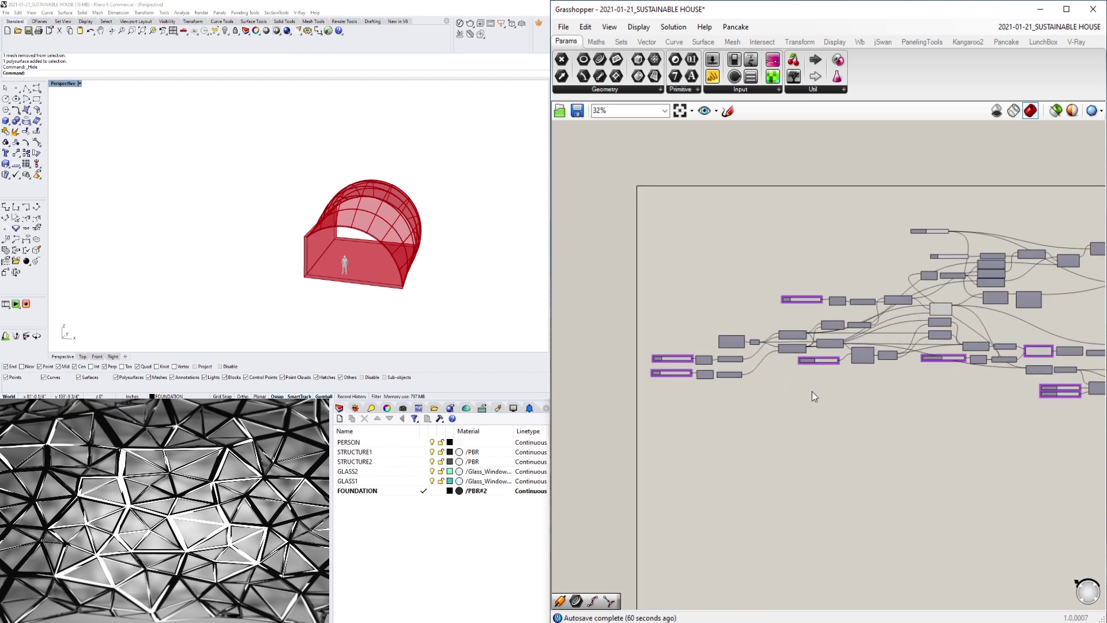
{"action": "right_click_drag", "start_coordinate": [812, 391], "coordinate": [796, 377]}
{"action": "left_click", "coordinate": [420, 223]}
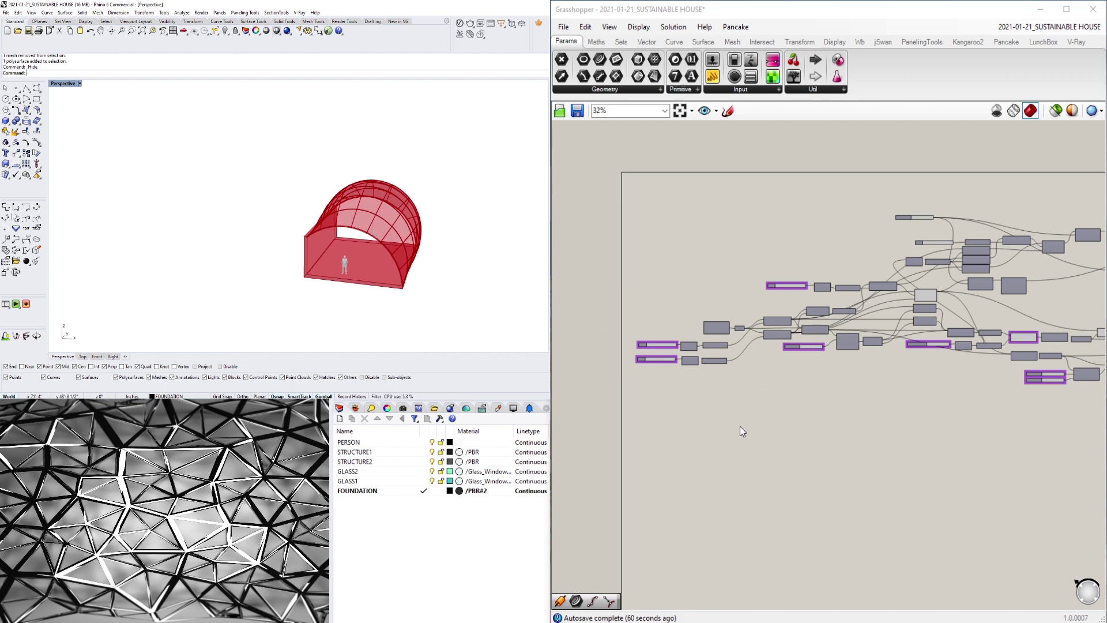
{"action": "scroll", "coordinate": [742, 432], "scroll_direction": "down", "scroll_amount": 5}
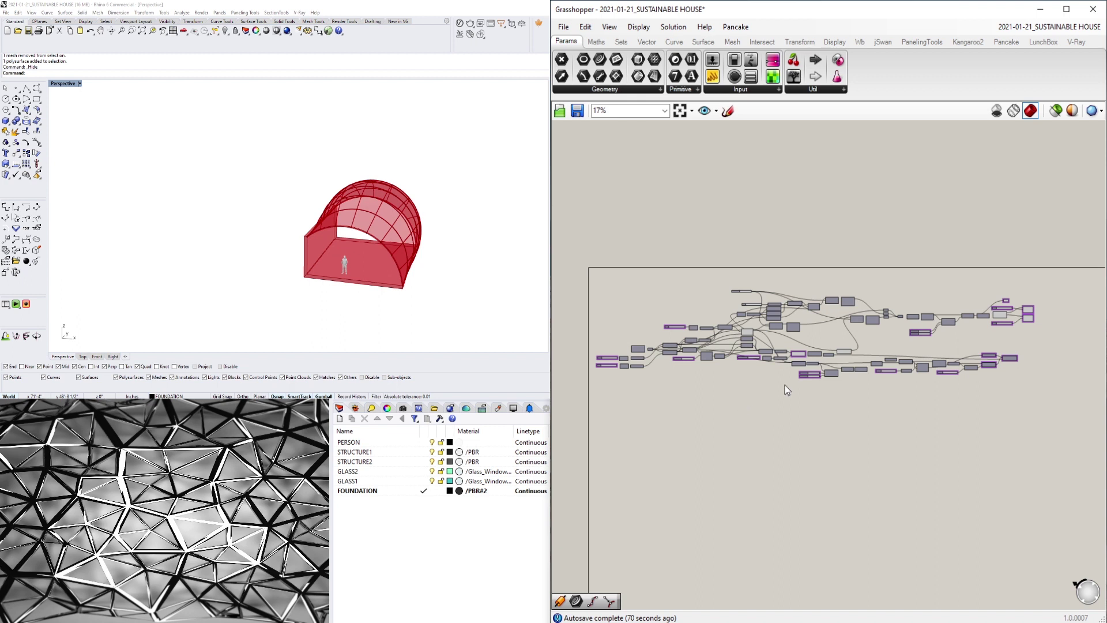
Turn on the preview of the window frame's Extrude component and the Mirror component that follows it
{"action": "scroll", "coordinate": [1013, 357], "scroll_direction": "up", "scroll_amount": 8}
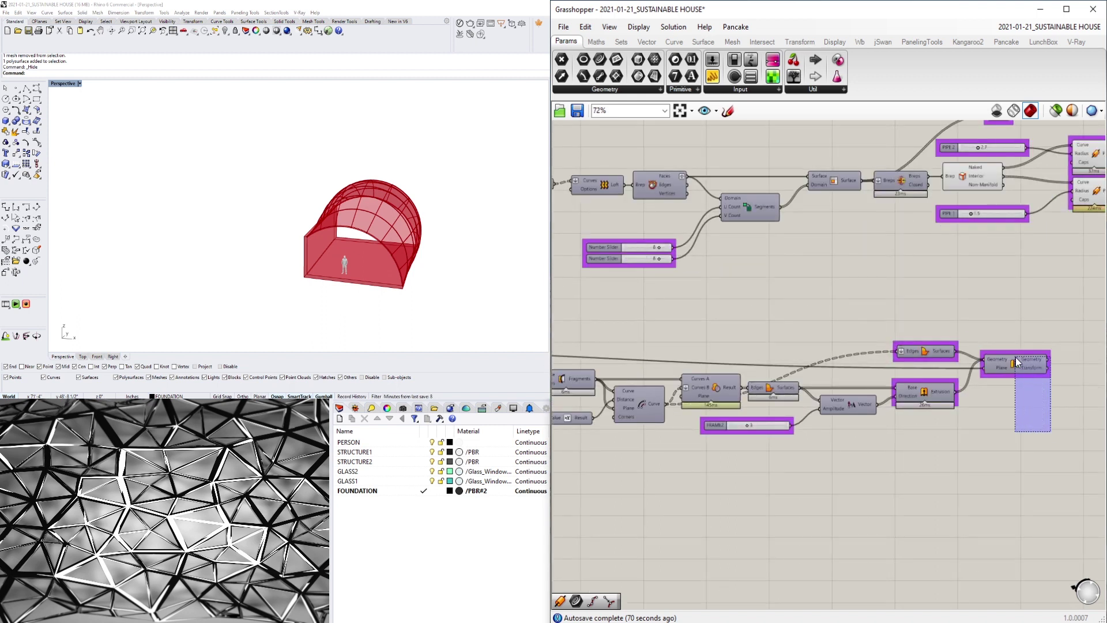
{"action": "left_click_drag", "start_coordinate": [1015, 357], "coordinate": [1015, 356]}
{"action": "left_click", "coordinate": [1020, 381]}
{"action": "left_click_drag", "start_coordinate": [1058, 422], "coordinate": [938, 370]}
{"action": "middle_click", "coordinate": [969, 325]}
{"action": "left_click", "coordinate": [1010, 300]}
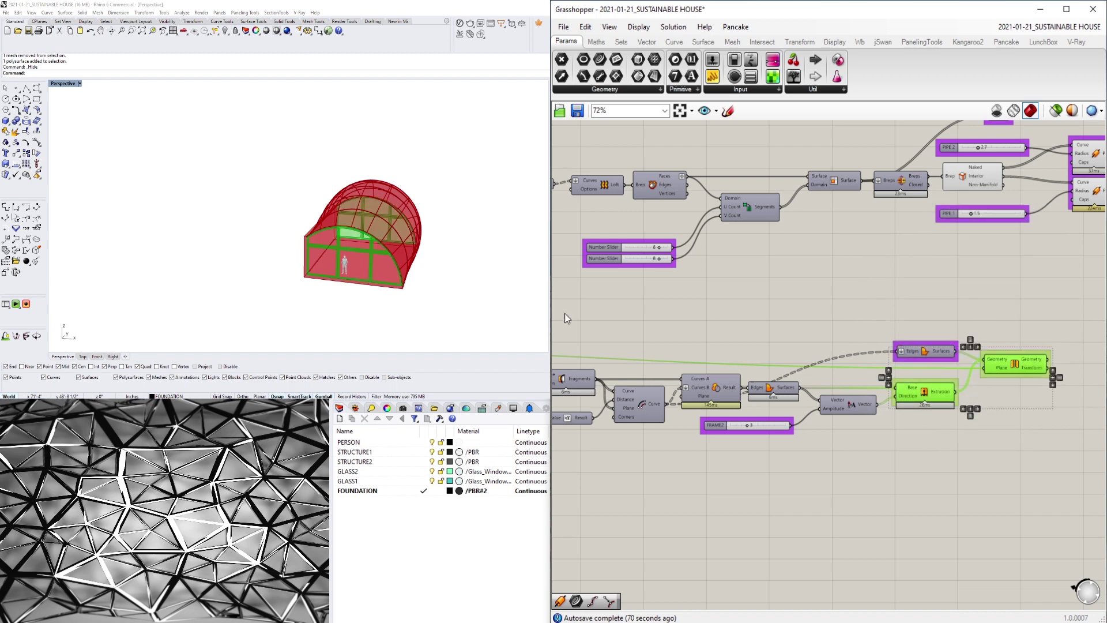
Examine the framed end walls together with the gridded roof from several angles
{"action": "right_click_drag", "start_coordinate": [418, 258], "coordinate": [415, 236]}
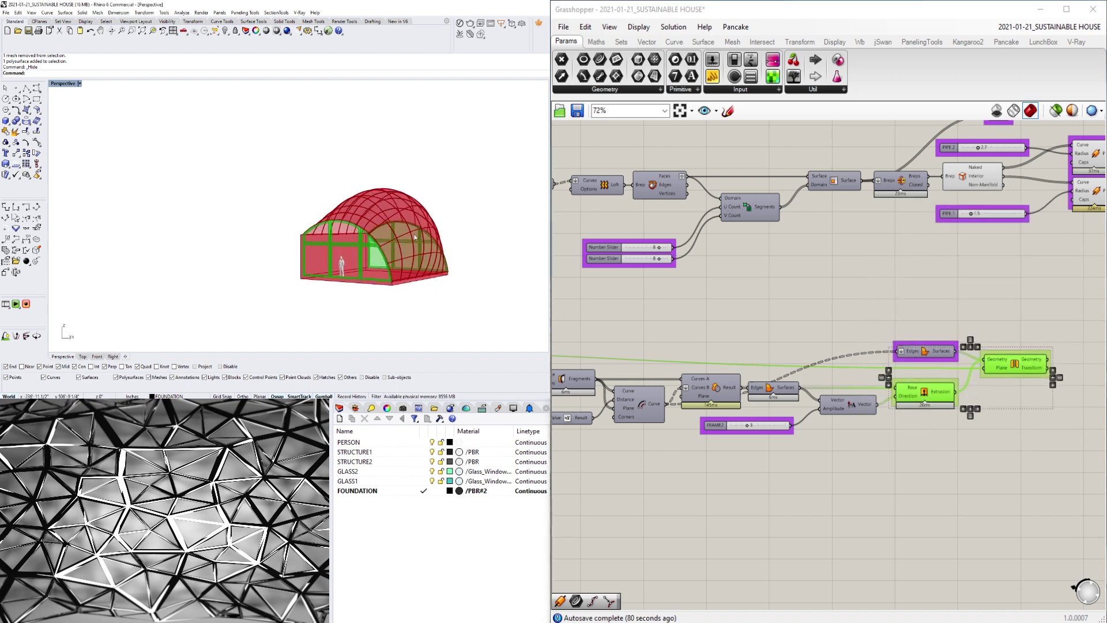
{"action": "right_click_drag", "start_coordinate": [242, 254], "coordinate": [417, 200]}
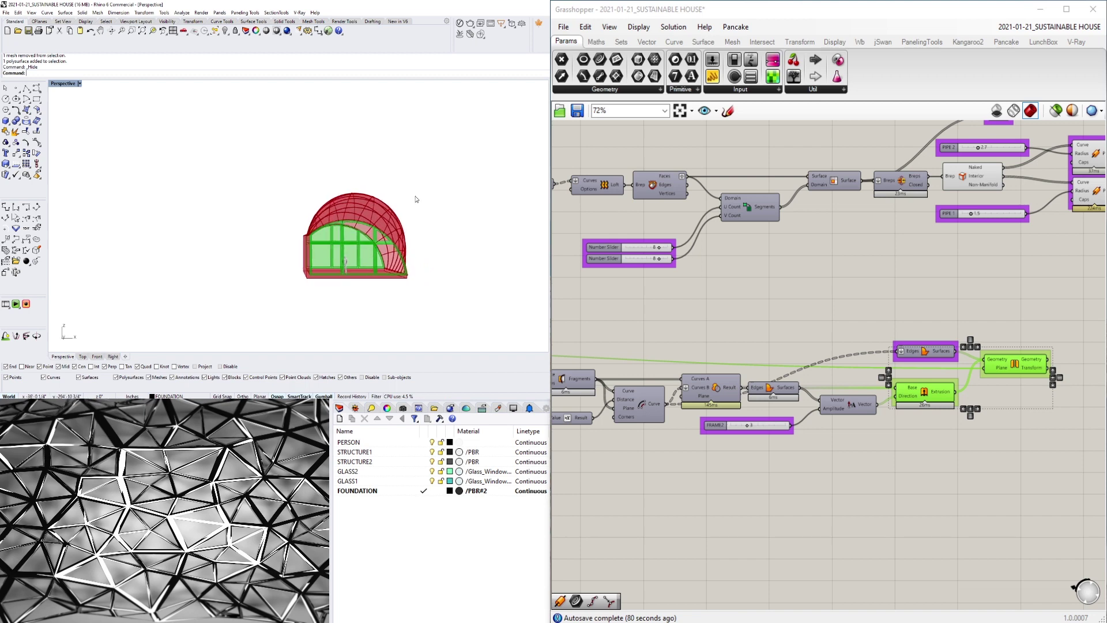
{"action": "left_click", "coordinate": [947, 482]}
{"action": "right_click_drag", "start_coordinate": [965, 454], "coordinate": [942, 462]}
{"action": "mouse_move", "coordinate": [440, 254]}
{"action": "right_mouse_down"}
{"action": "mouse_move", "coordinate": [368, 267]}
{"action": "mouse_move", "coordinate": [445, 252]}
{"action": "mouse_move", "coordinate": [359, 256]}
{"action": "mouse_move", "coordinate": [444, 261]}
{"action": "right_mouse_up"}
{"action": "scroll", "coordinate": [346, 266], "scroll_direction": "up", "scroll_amount": 4}
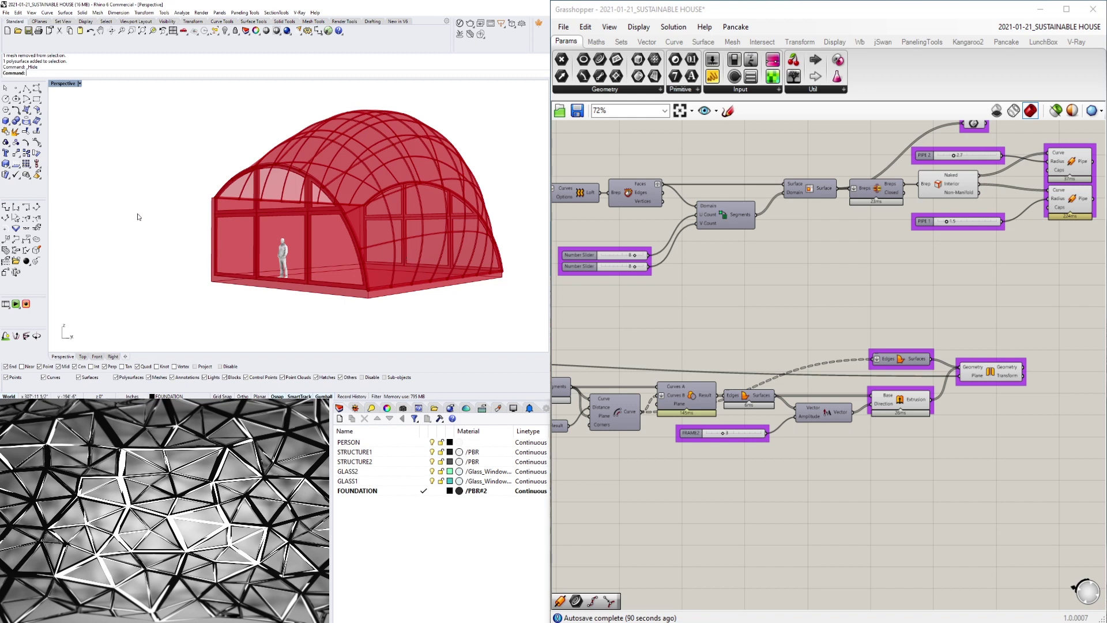
{"action": "right_click_drag", "start_coordinate": [138, 217], "coordinate": [263, 227]}
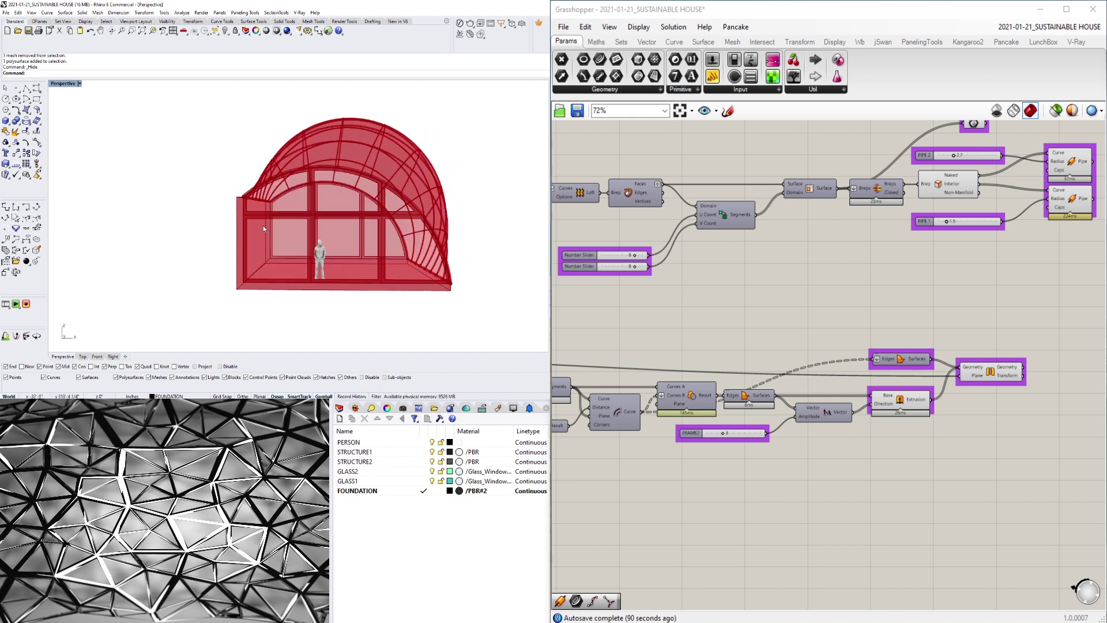